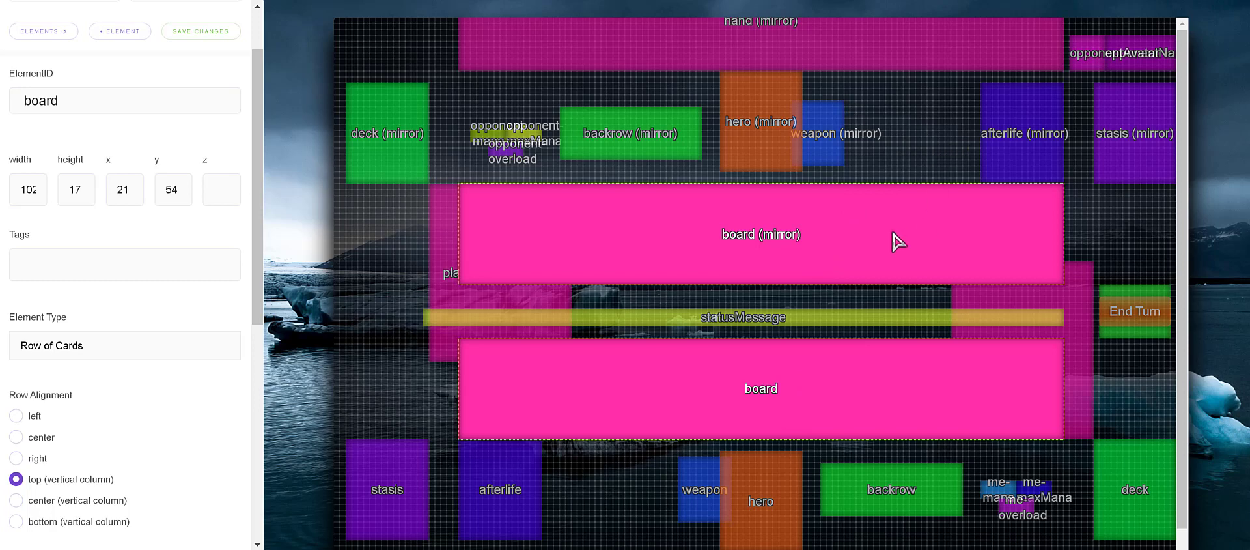
- Select the playPreview, board, statusMessage and afterlife elements in turn to examine the properties of each
click(1083, 303)
click(844, 406)
click(450, 227)
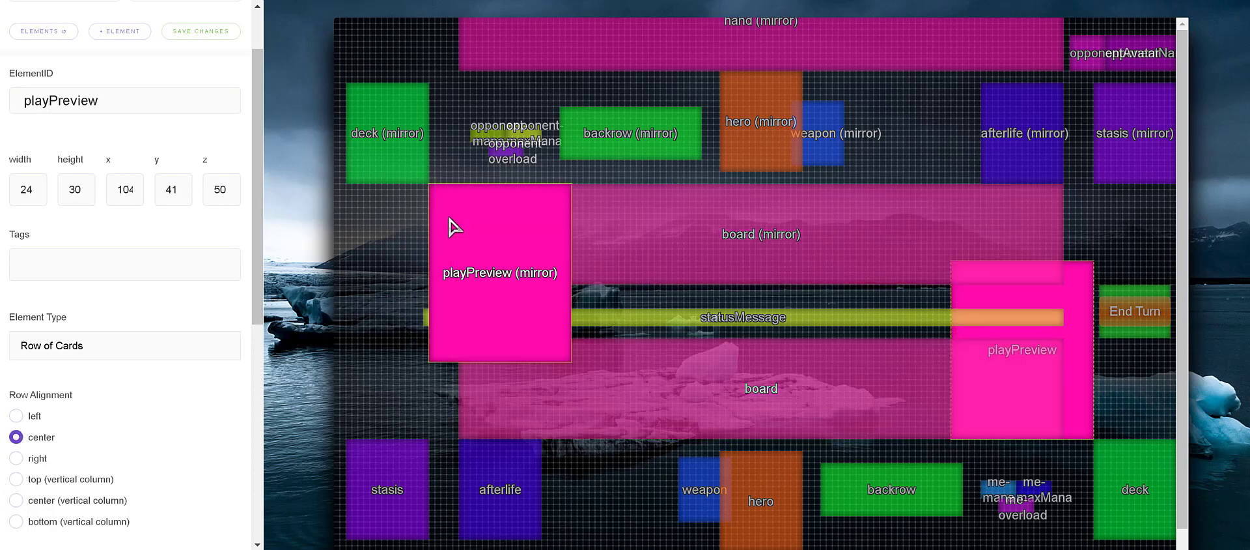
click(732, 261)
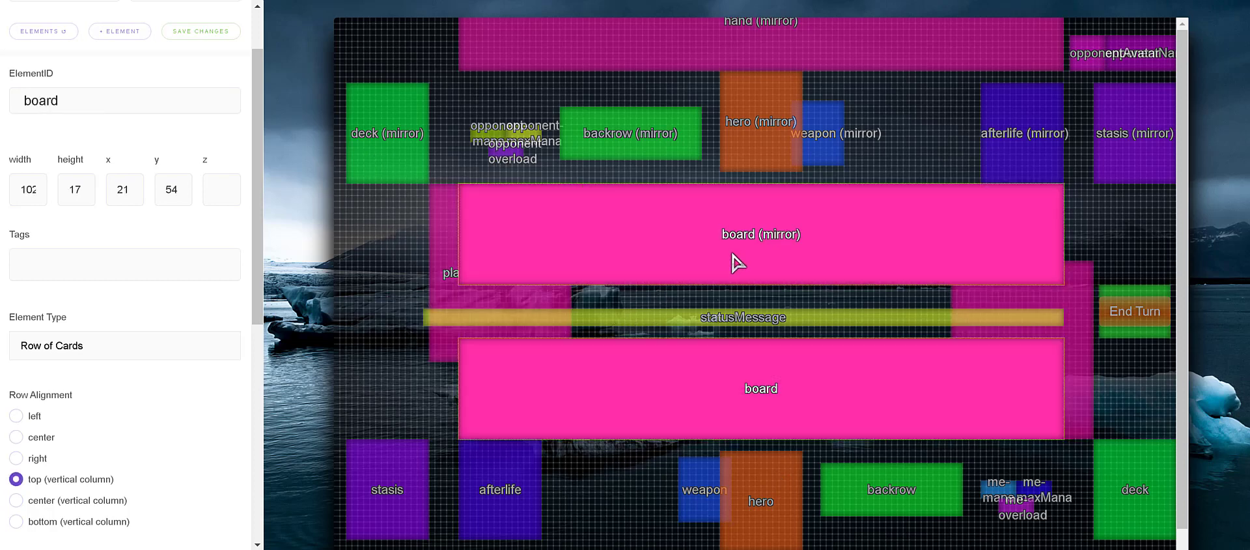
click(632, 317)
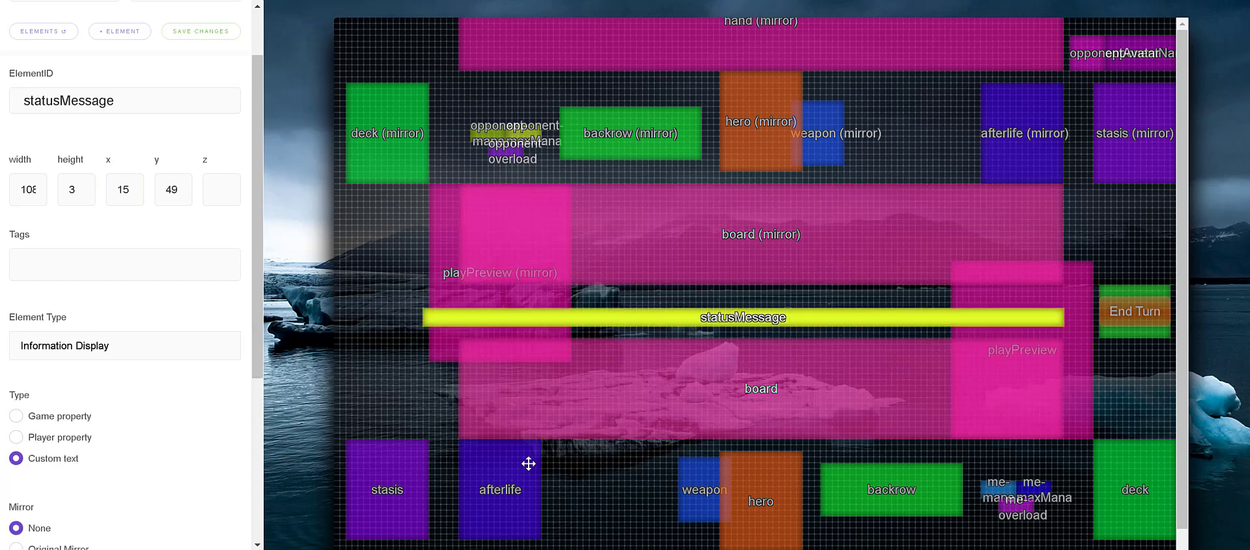
click(515, 478)
click(665, 400)
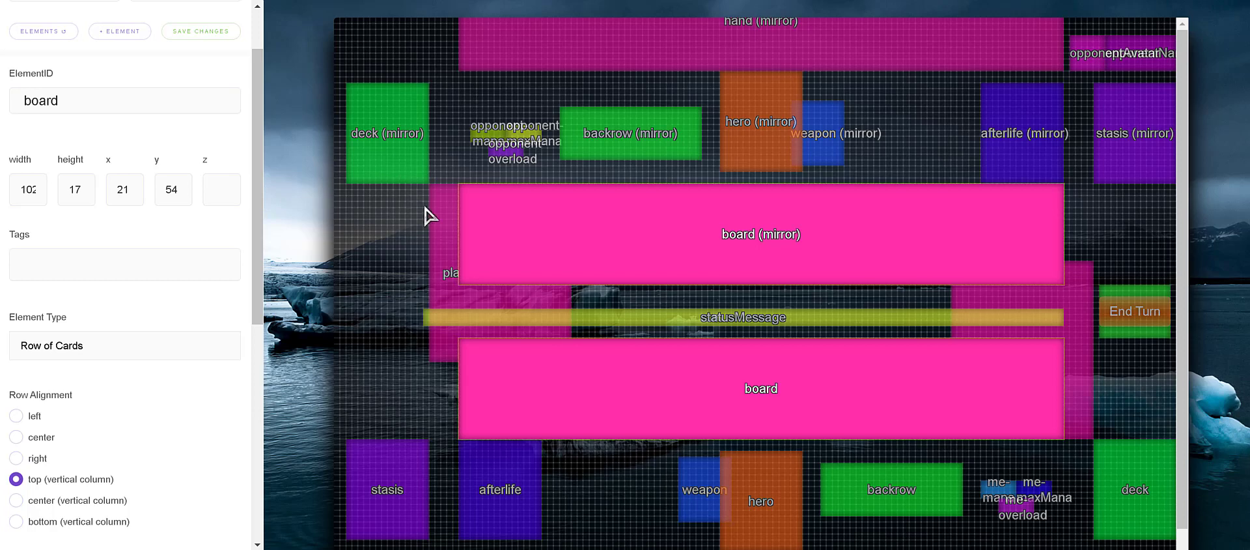
- Examine the board element's coordinates, row alignment, Z order, mirror and owner settings
scroll(252, 63, up, 2)
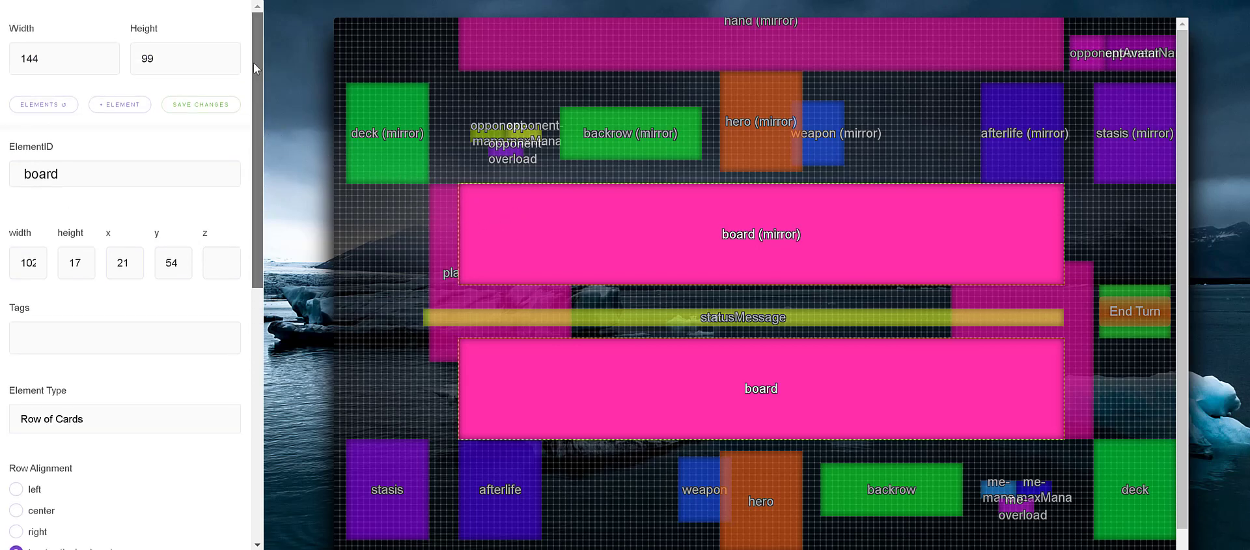
scroll(242, 156, down, 2)
scroll(243, 156, down, 4)
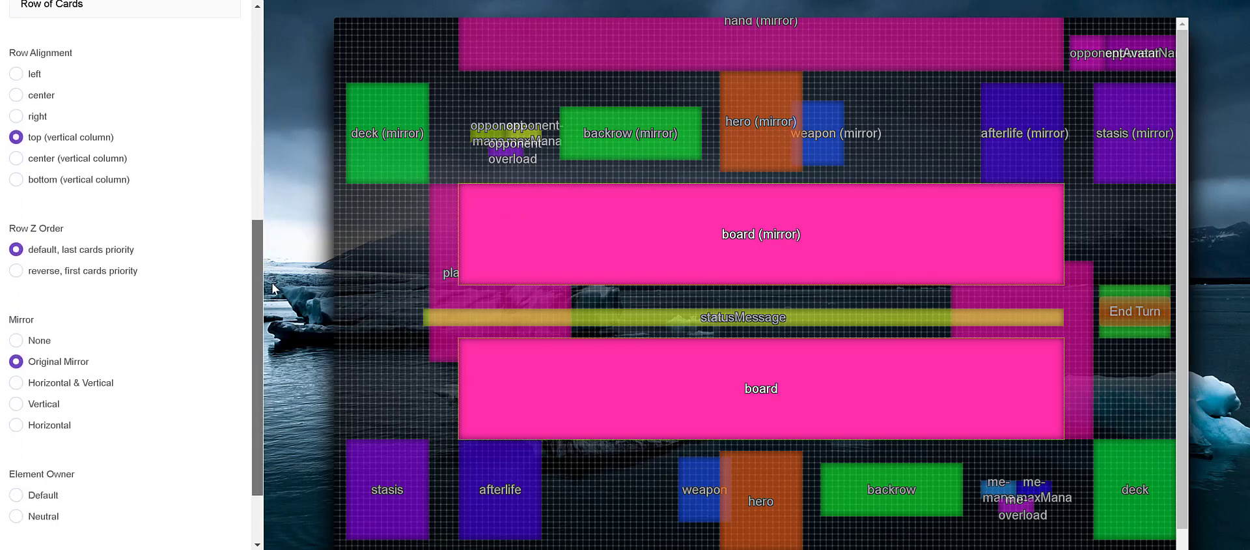
scroll(242, 144, up, 5)
click(125, 201)
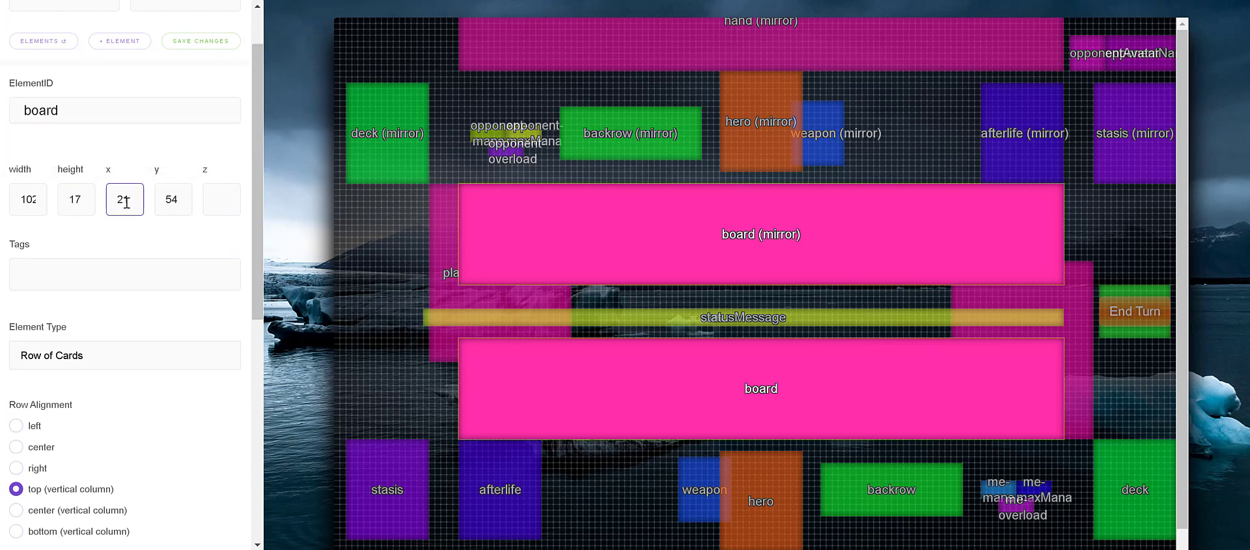
click(186, 203)
- Compare the properties of the mirrored deck, board, playPreview, backrow and opponent mana elements, finishing with the board selected
click(383, 144)
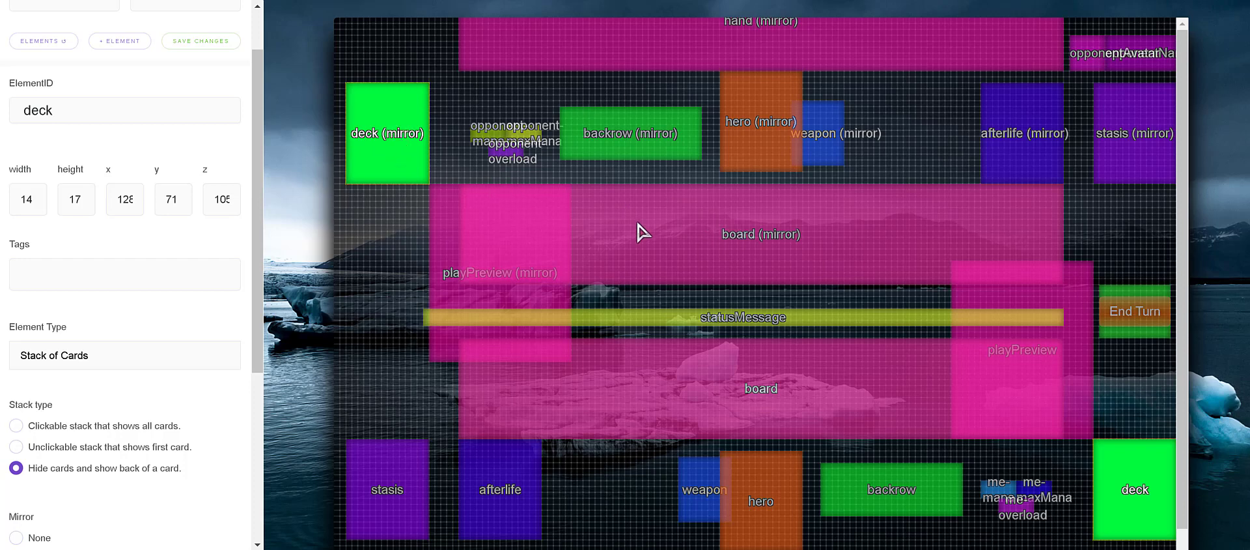
scroll(254, 104, up, 1)
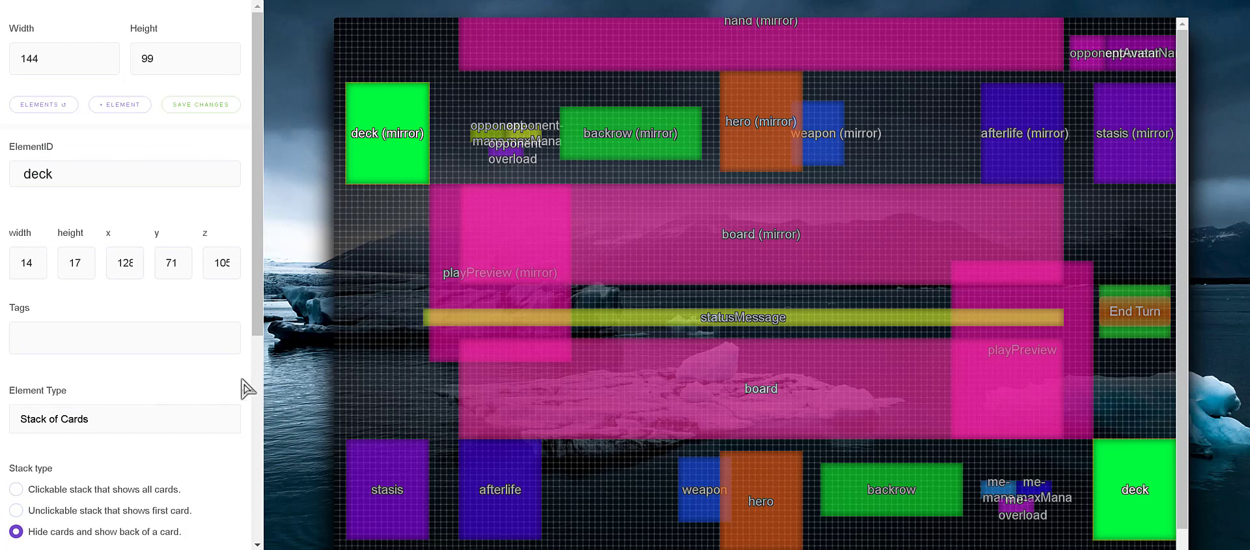
click(600, 205)
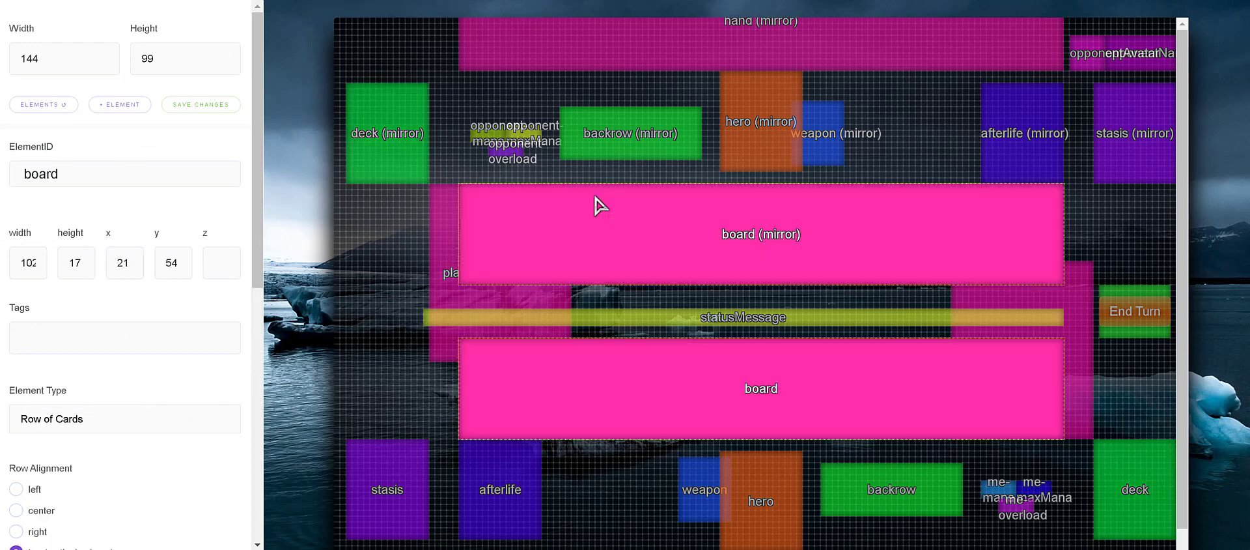
click(417, 139)
click(451, 254)
click(648, 248)
click(603, 155)
click(420, 139)
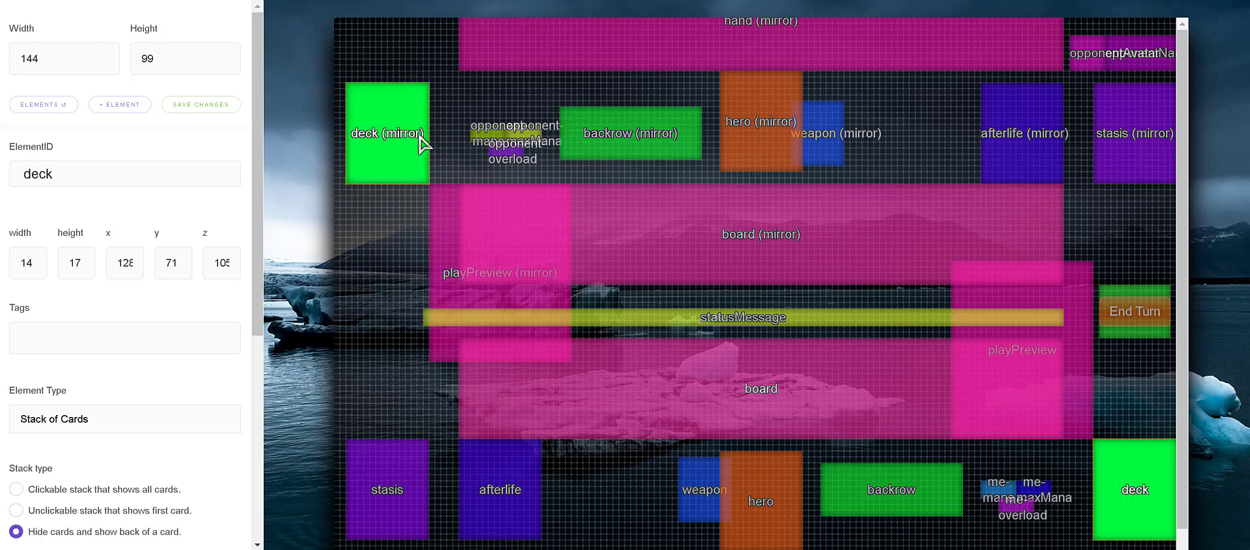
click(521, 155)
click(523, 134)
click(485, 133)
click(672, 229)
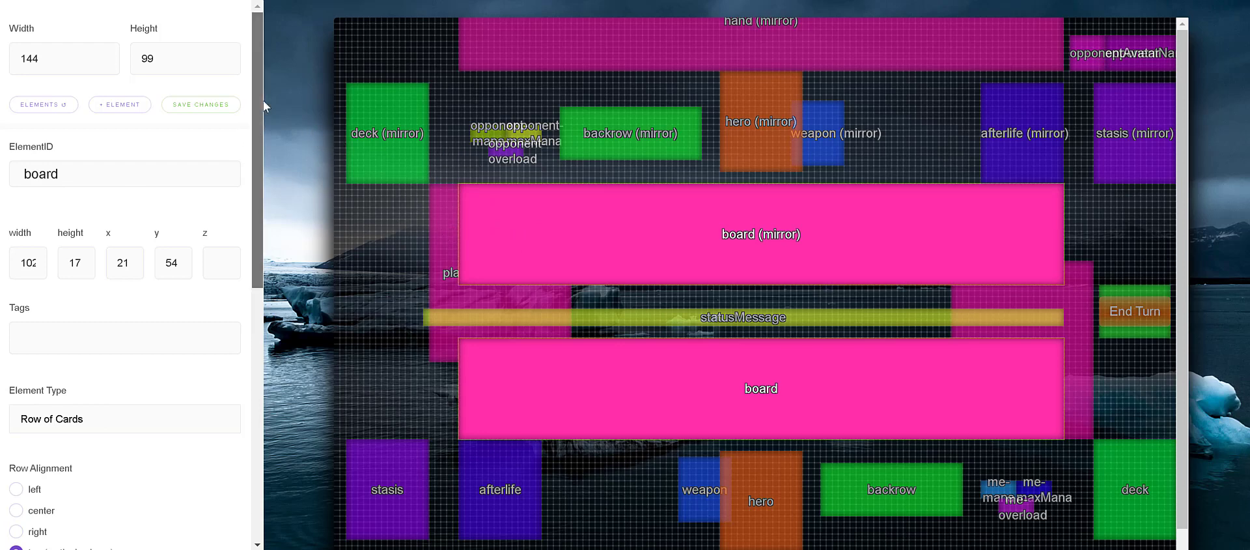
- Read the explanations of the map size and the board's row alignment setting, ending at the map width
mouse_move(149, 65)
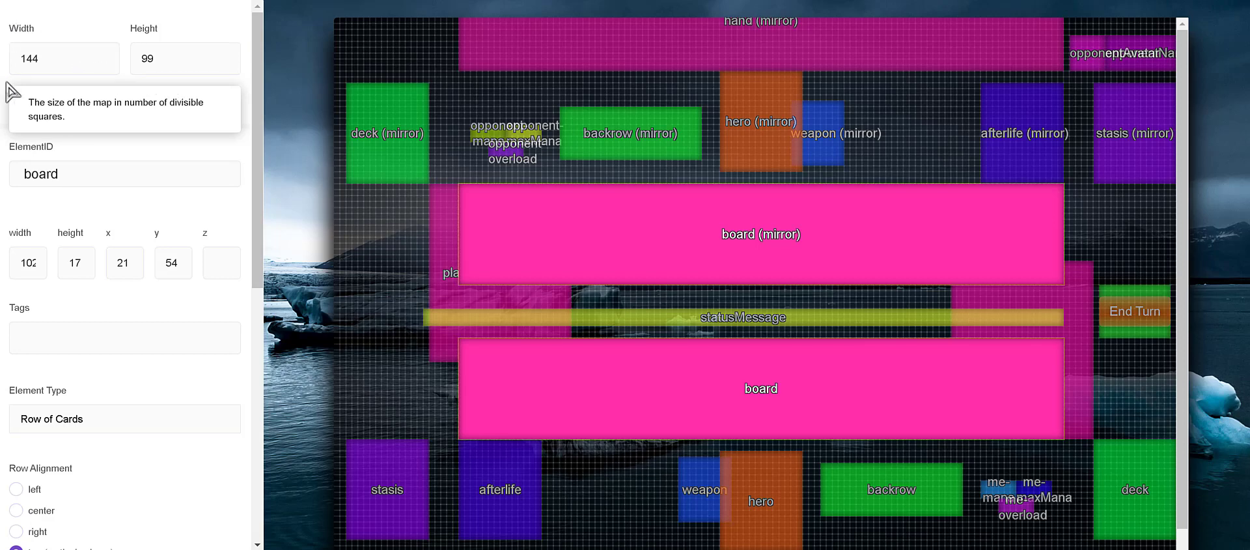
mouse_move(197, 222)
scroll(130, 189, down, 1)
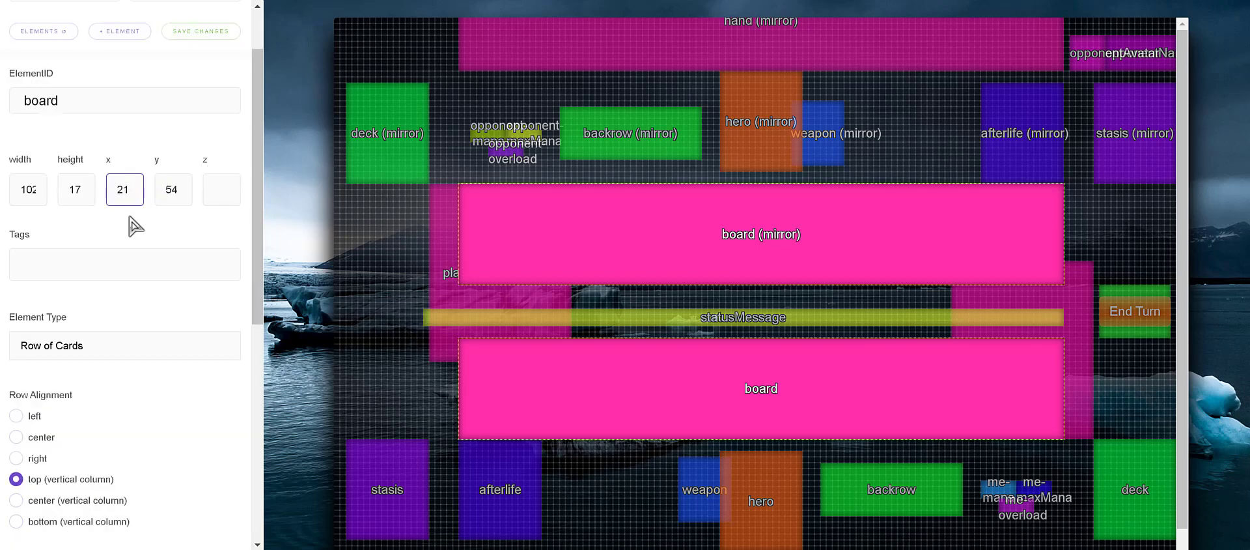
mouse_move(166, 284)
scroll(95, 233, down, 5)
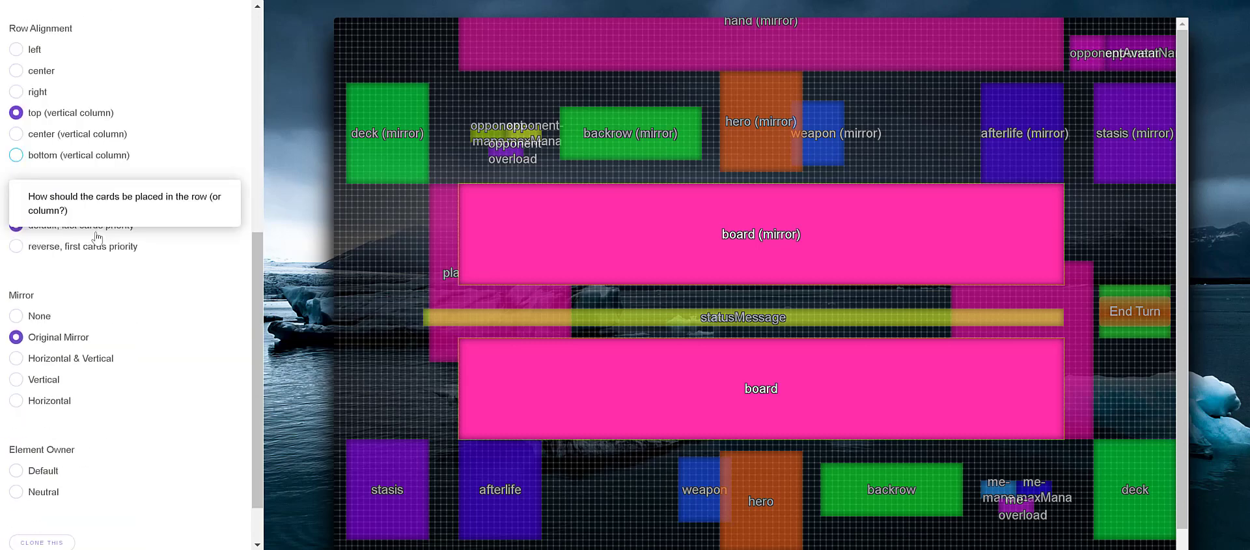
scroll(94, 236, up, 6)
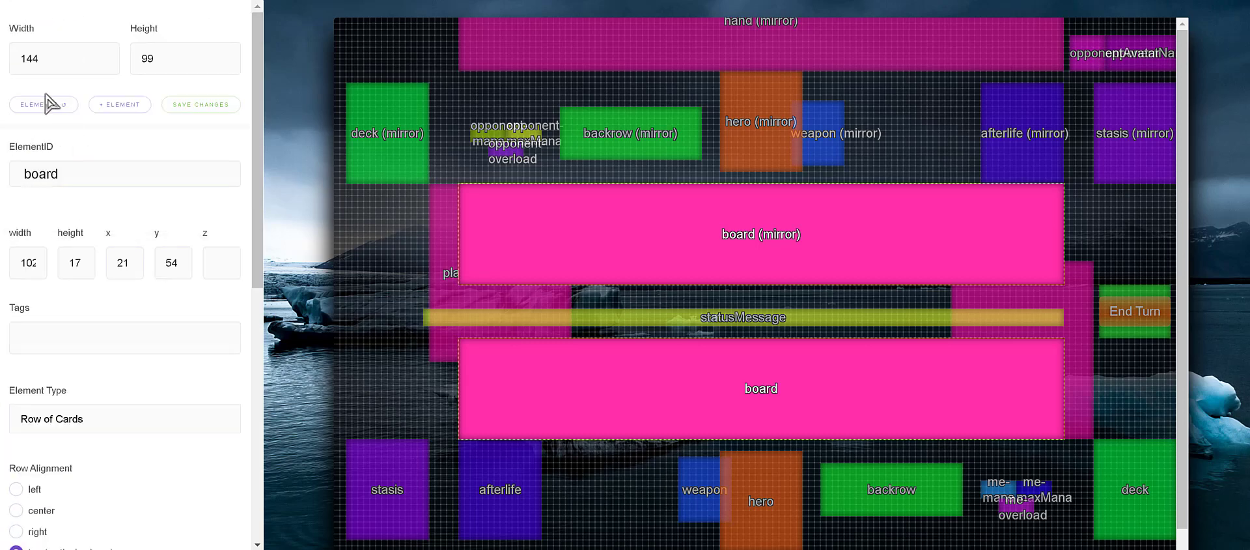
click(41, 53)
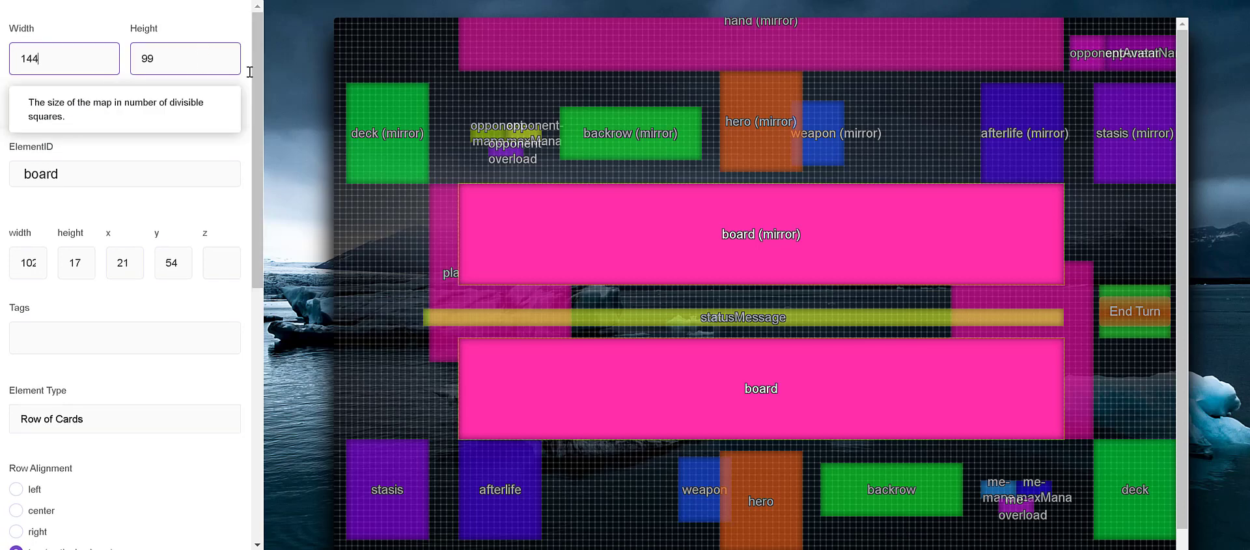
- Browse the list of map elements and pick me-mana and weapon from it to inspect the weapon's properties
click(34, 108)
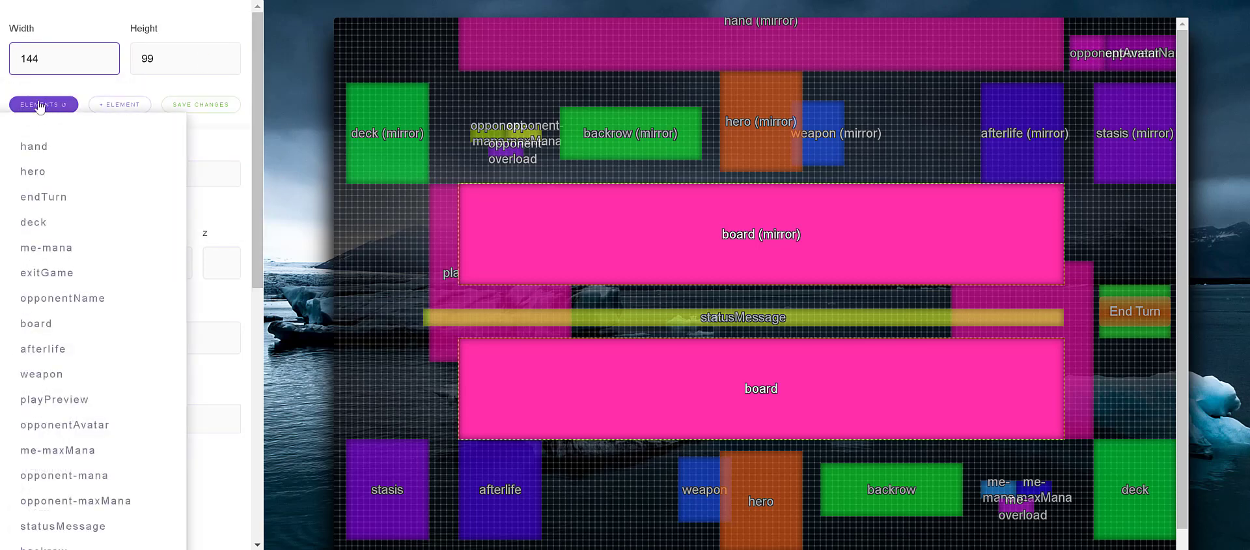
scroll(85, 241, down, 1)
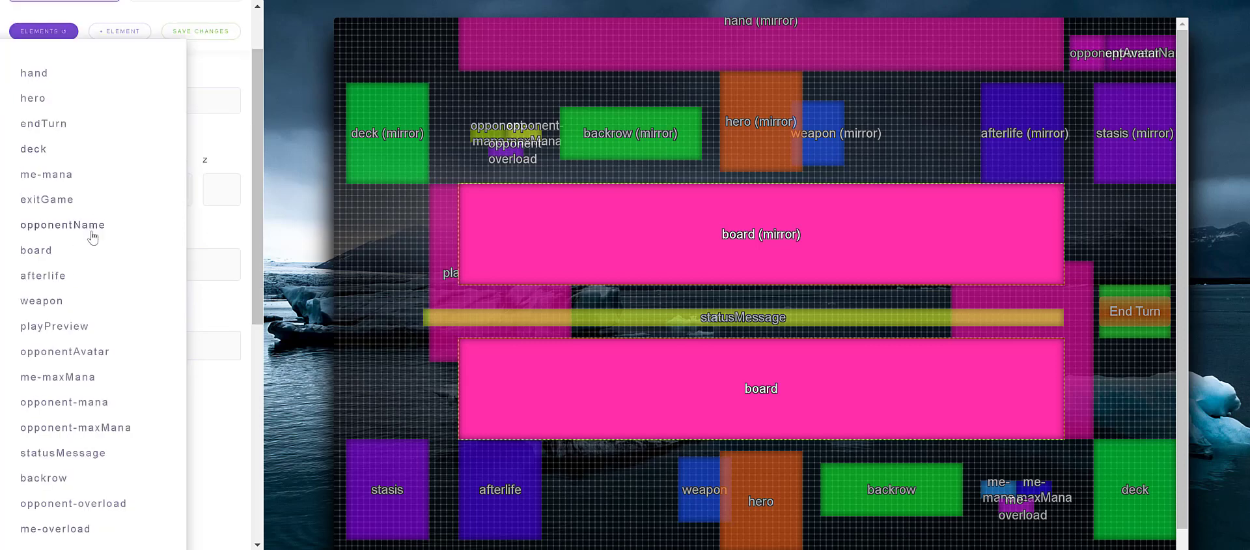
scroll(92, 271, down, 2)
scroll(91, 273, up, 3)
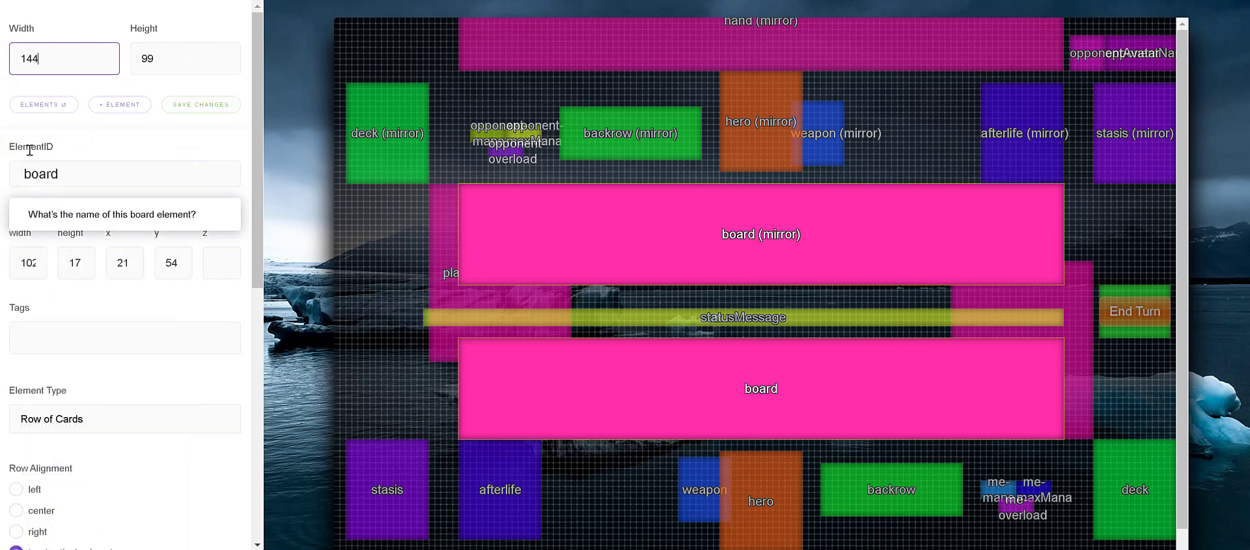
mouse_move(43, 104)
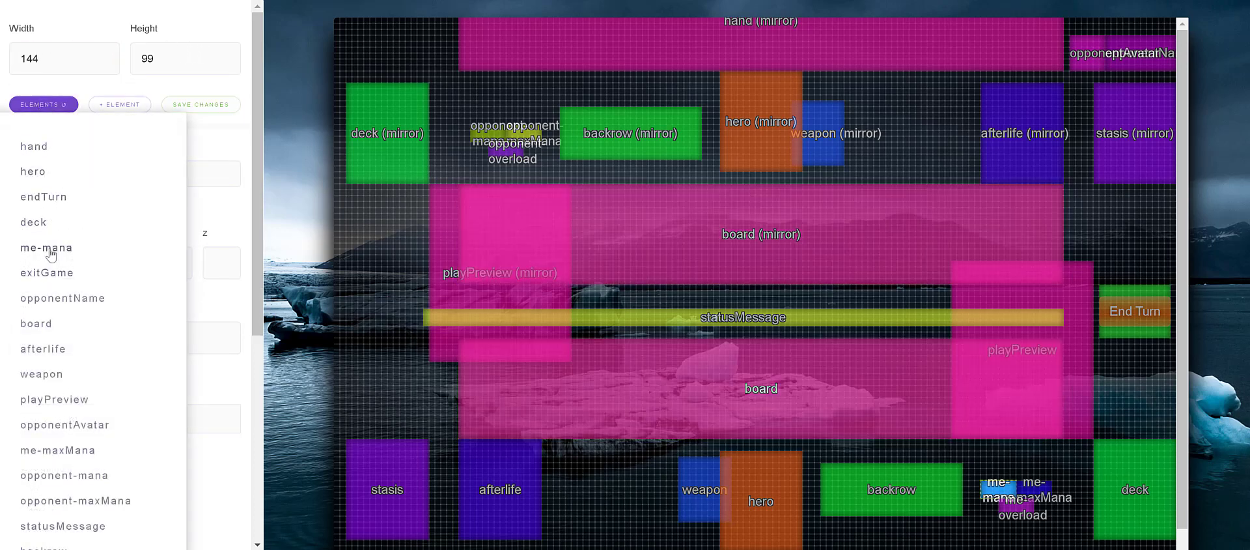
click(49, 248)
click(52, 378)
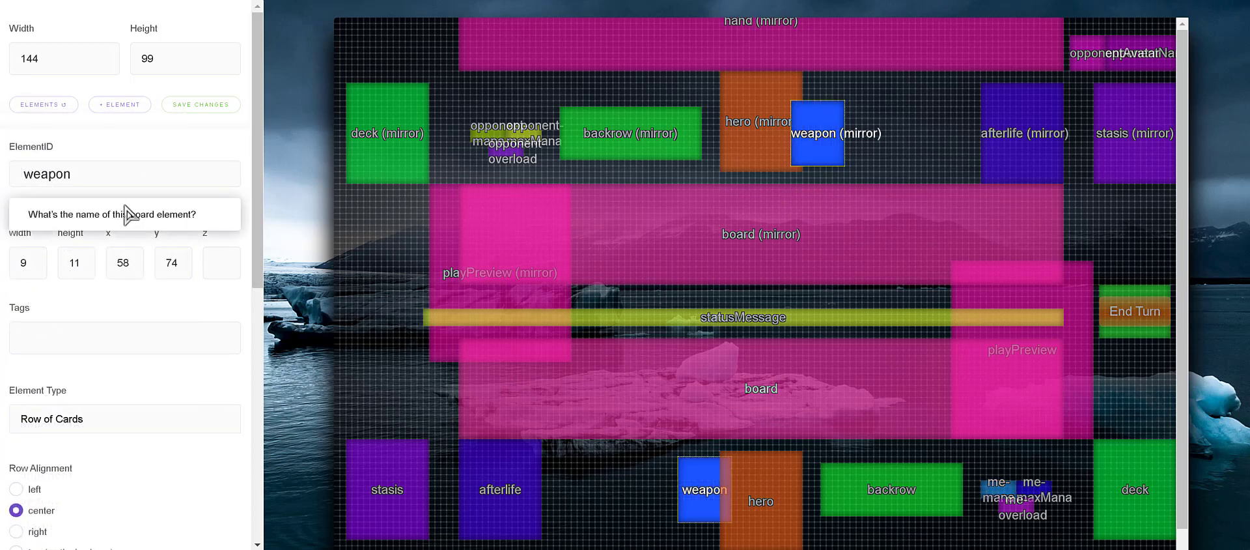
click(140, 173)
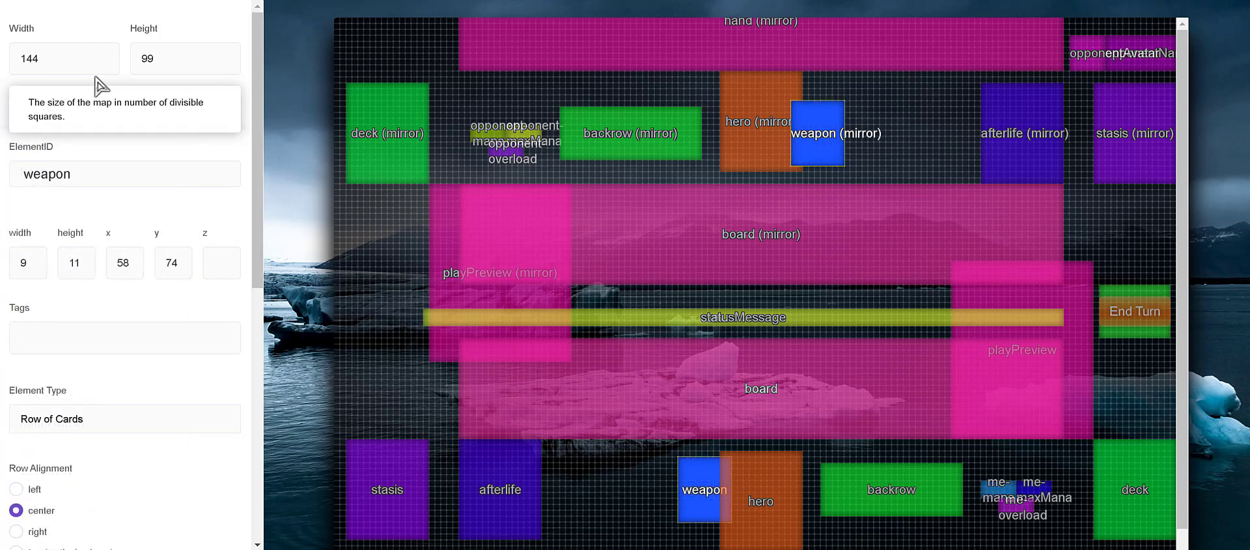
click(58, 106)
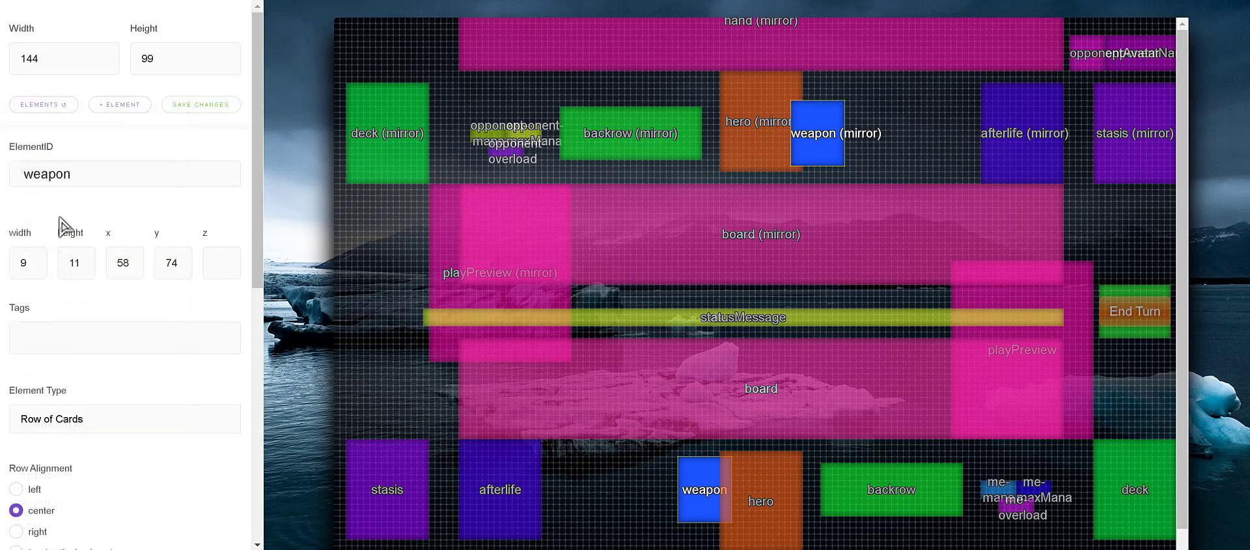
- Create a new element on the map and move it to x 5, y 3
mouse_move(45, 104)
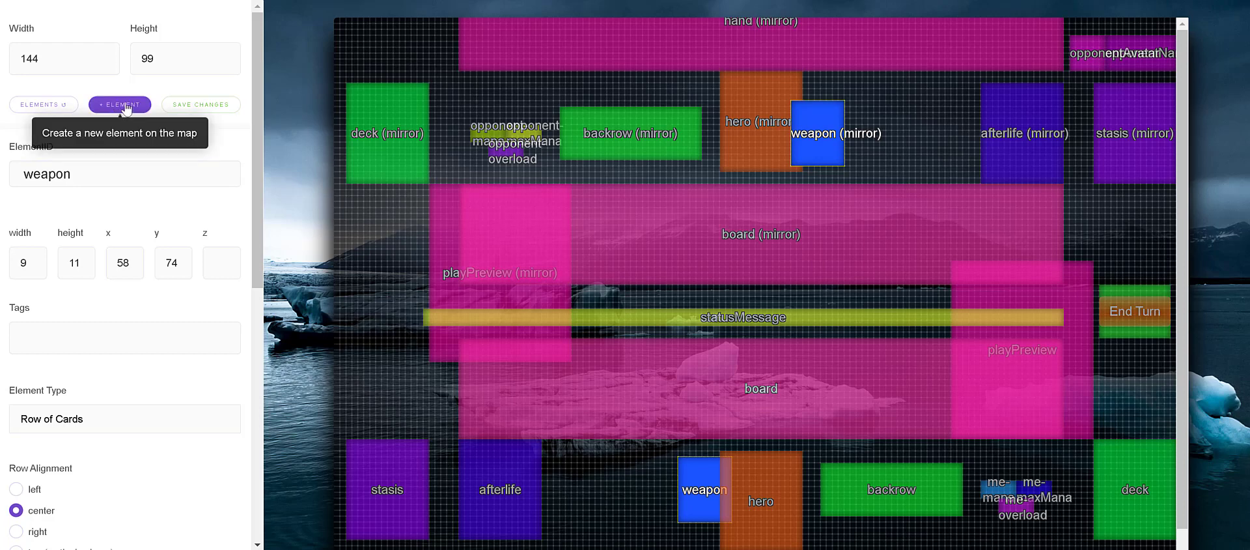
click(119, 108)
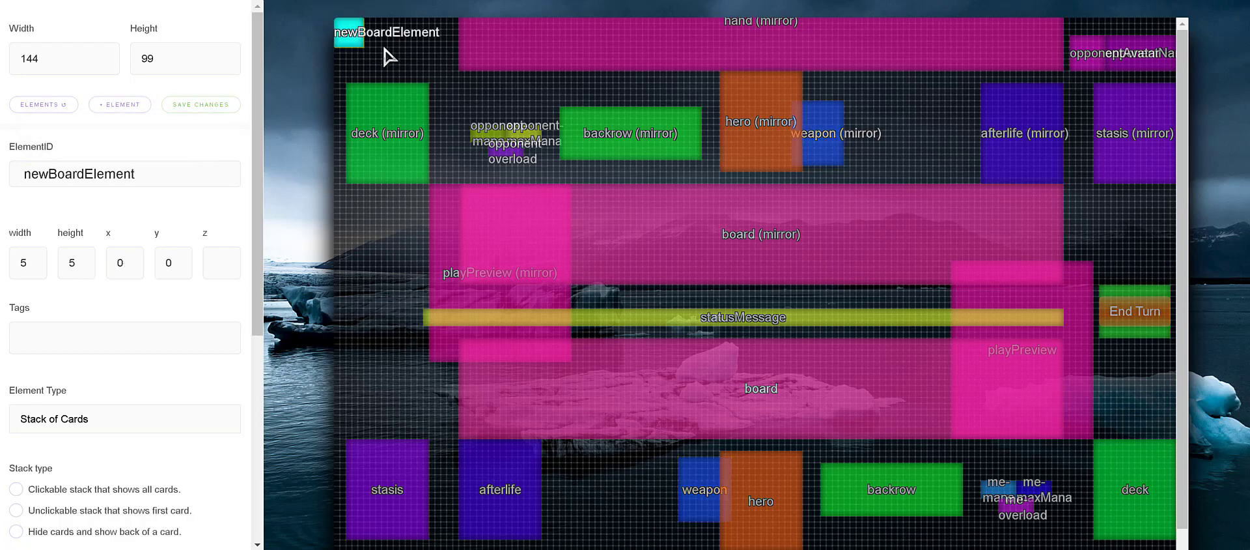
mouse_move(352, 43)
mouse_down()
mouse_move(360, 57)
mouse_move(348, 29)
mouse_move(363, 61)
mouse_move(351, 35)
mouse_move(357, 45)
mouse_up()
drag(374, 107, 381, 50)
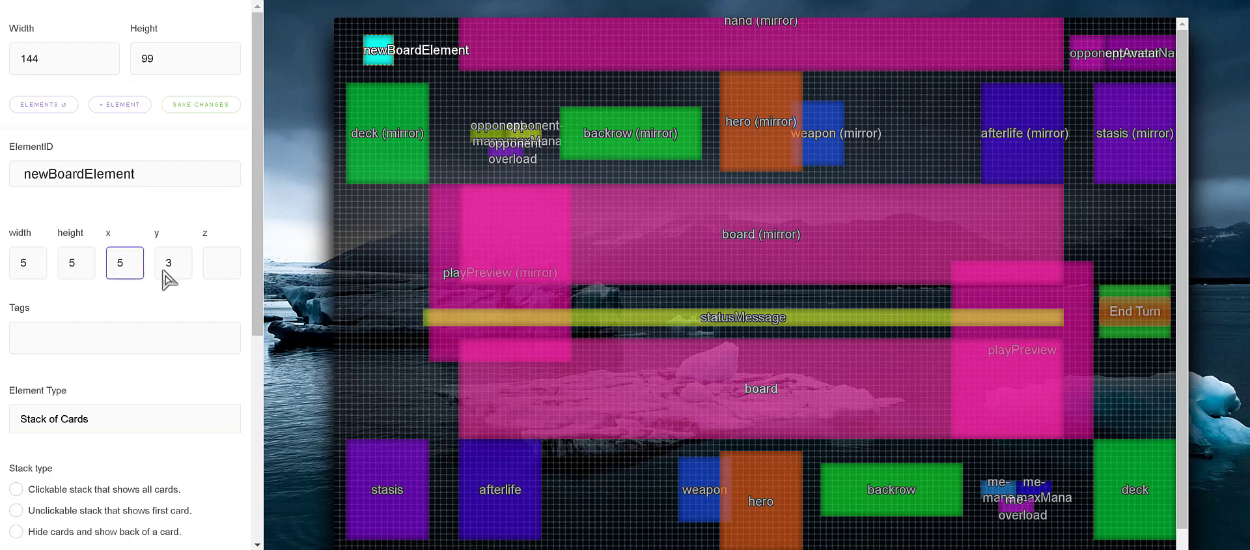
- Set the new element's width to 50 and move it over the mirrored board area to x 2, y 37
click(28, 262)
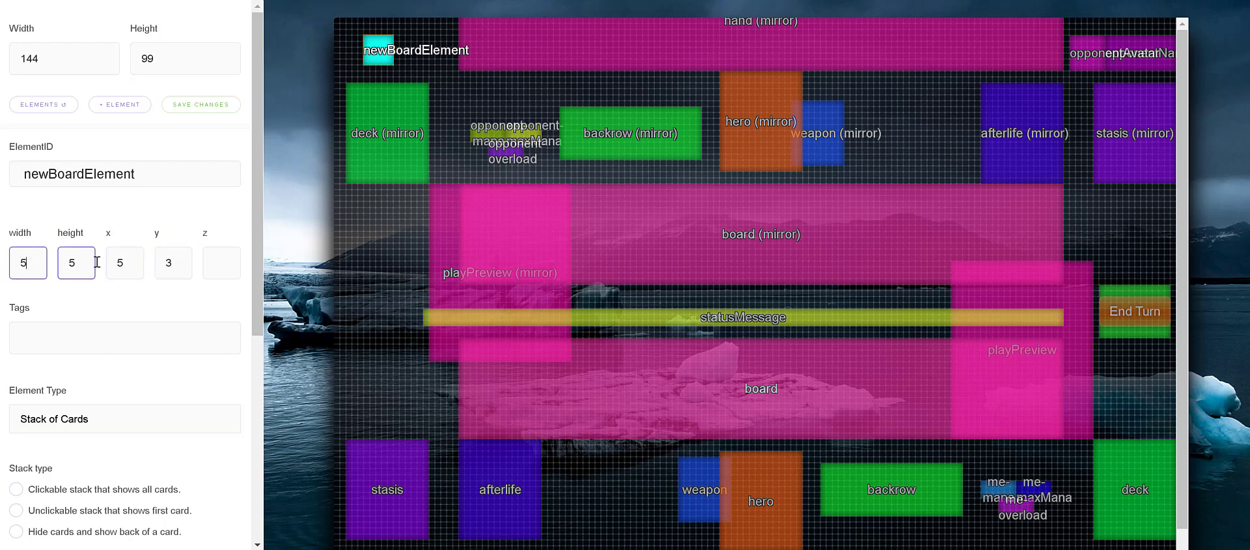
text(0)
key(Return)
drag(393, 74, 321, 246)
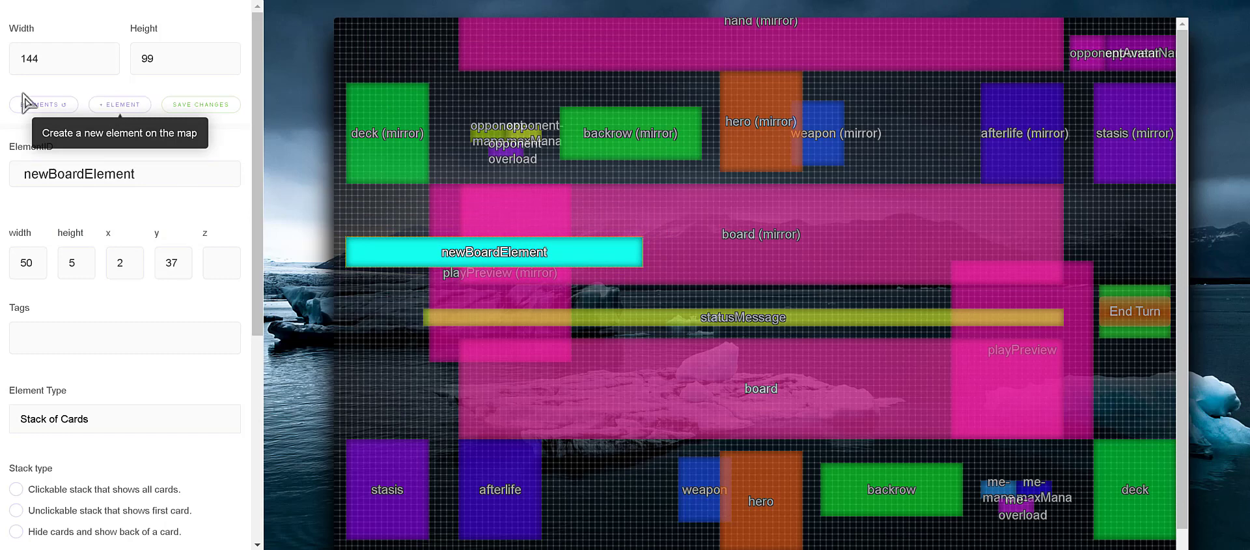
- Clone the new element and place the copy just below the statusMessage bar, overlapping the upper edge of the board
drag(261, 112, 276, 354)
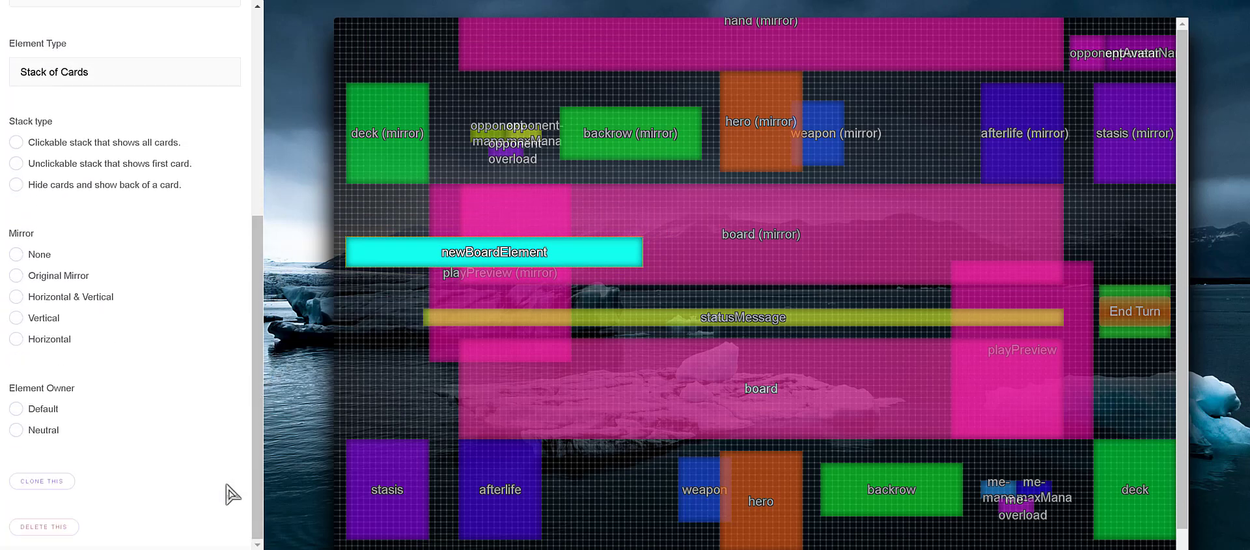
click(40, 482)
drag(254, 271, 279, 304)
drag(381, 301, 375, 332)
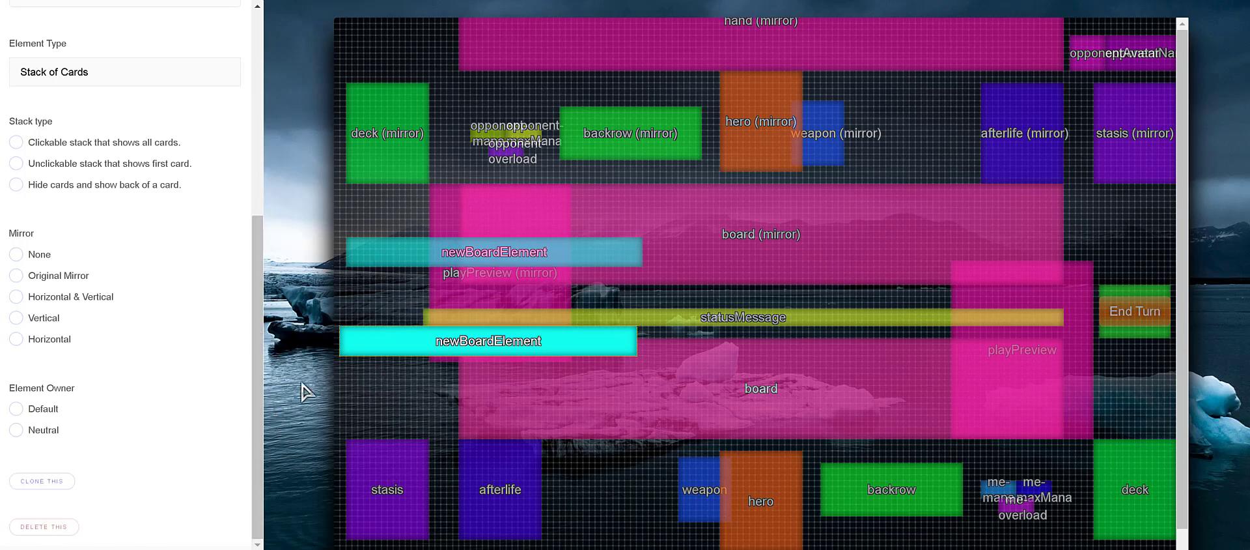
- Delete the cloned element and the original newBoardElement from the map
click(42, 525)
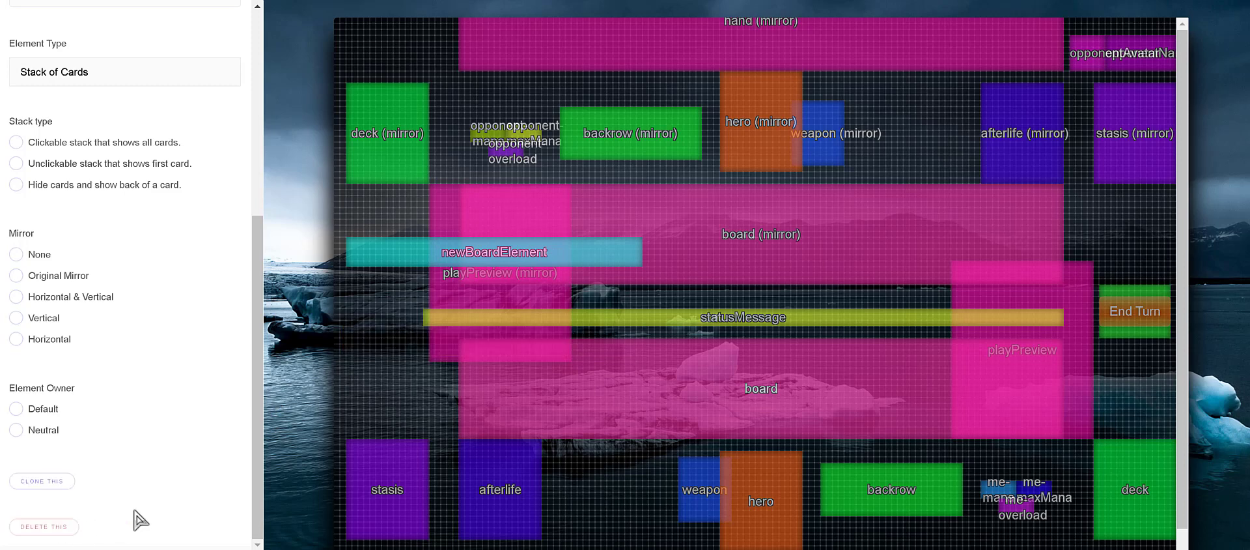
click(59, 528)
drag(255, 362, 270, 85)
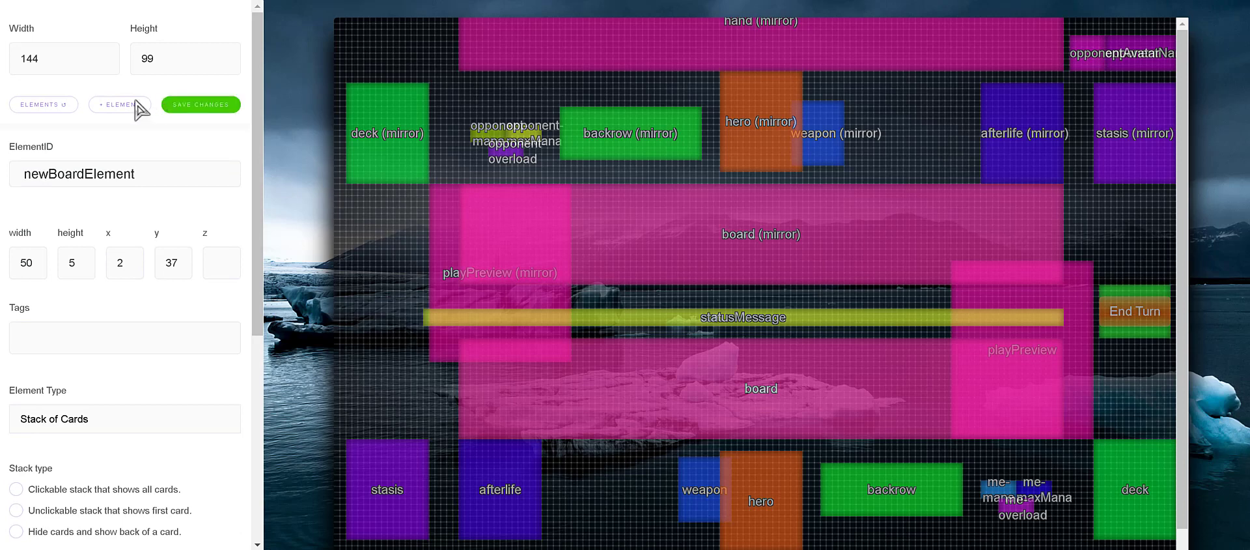
- Save the changes to the board map
click(208, 106)
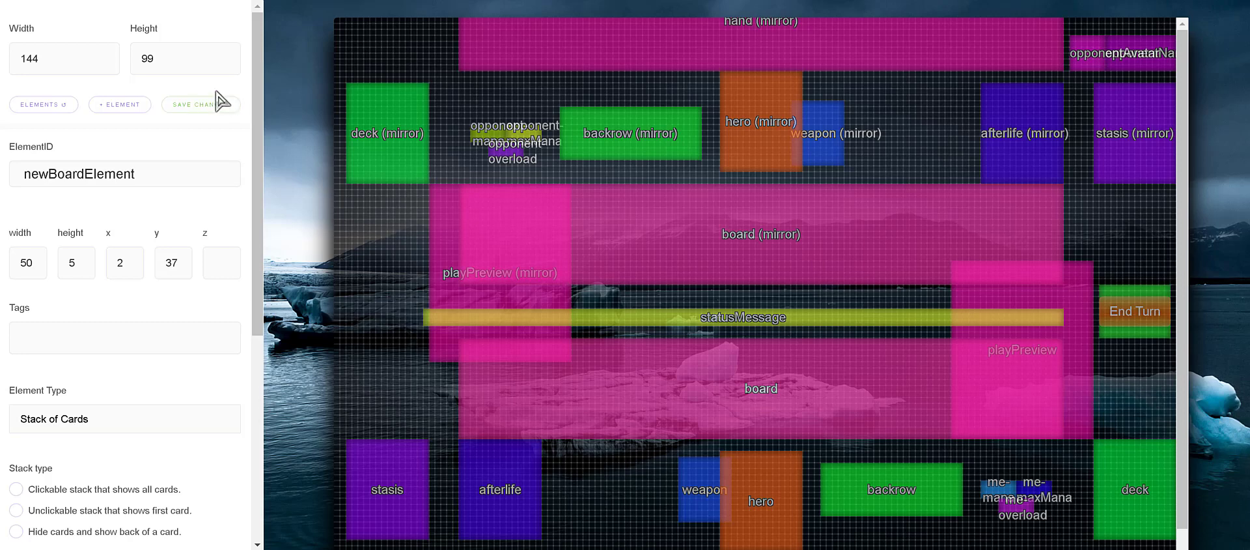
click(213, 112)
drag(259, 37, 248, 61)
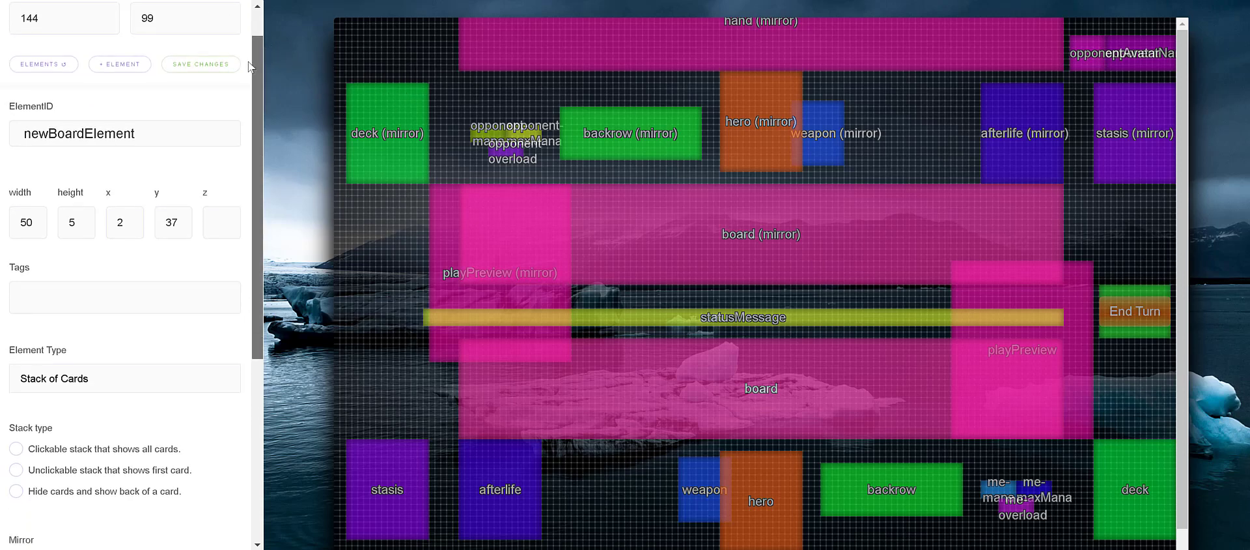
- Read the hints for the map size and the ElementID field in the element properties
scroll(249, 62, up, 1)
click(156, 167)
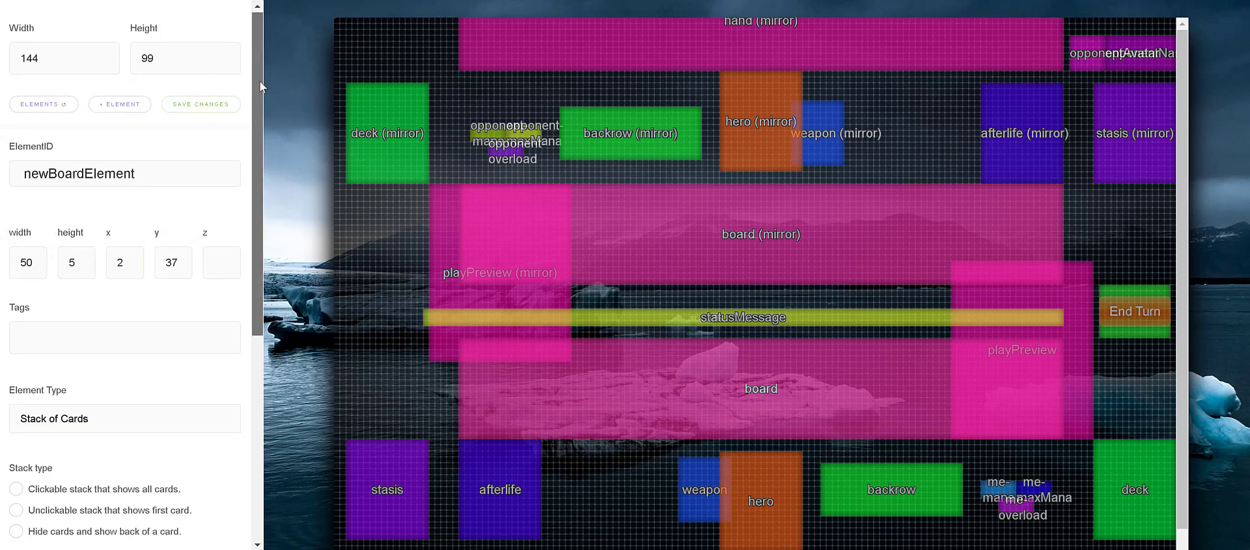
drag(260, 81, 258, 99)
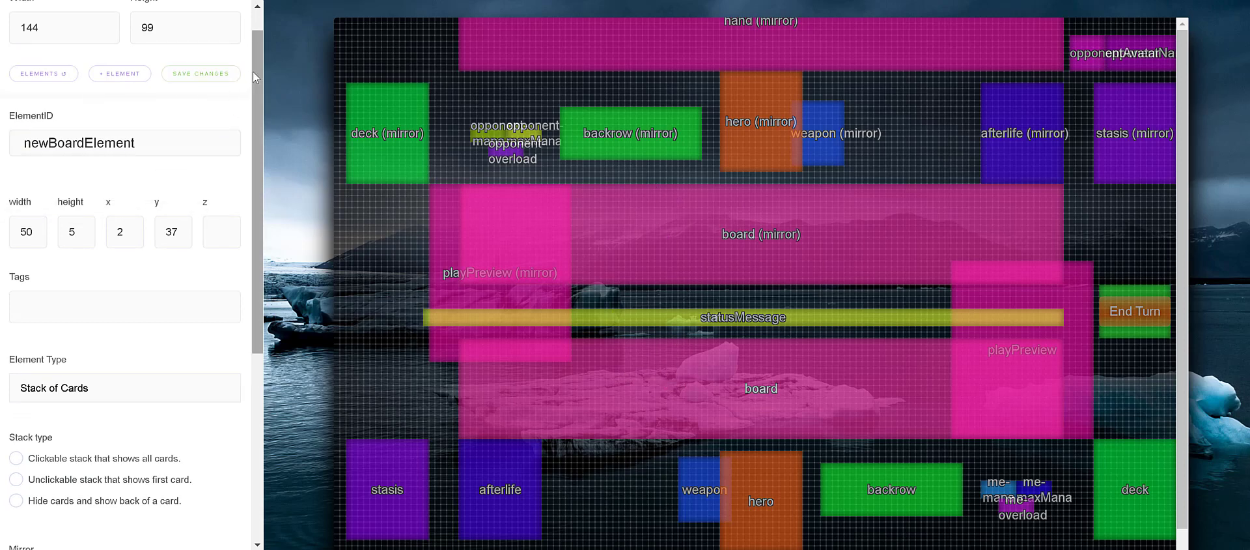
drag(253, 71, 260, 38)
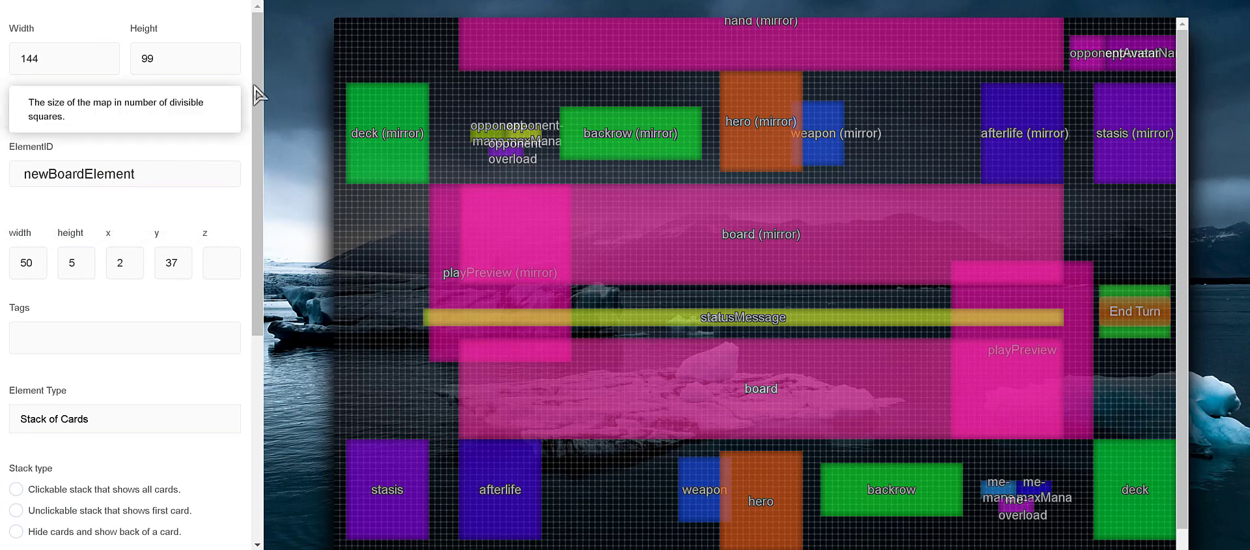
click(133, 170)
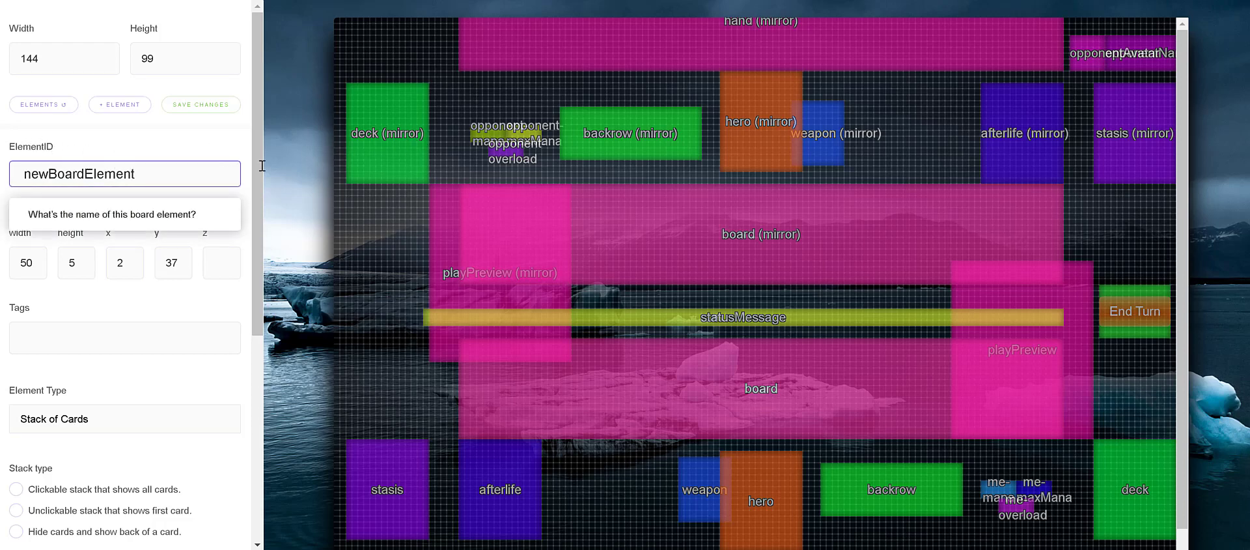
- Compare the ElementIDs of the deck and board elements and their mirrored counterparts on the map
click(400, 133)
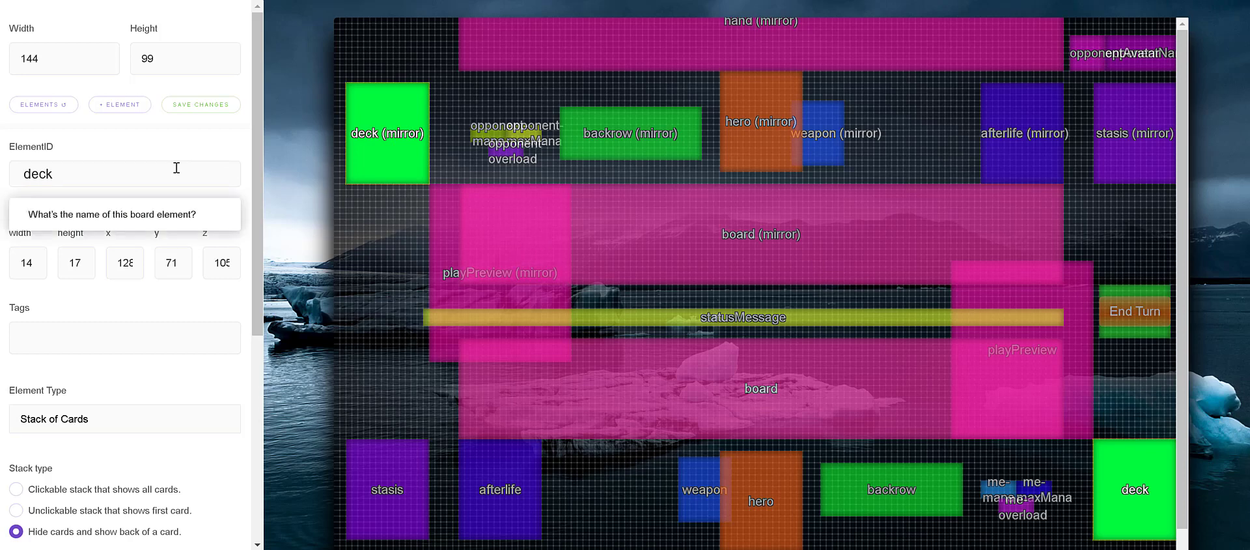
click(559, 251)
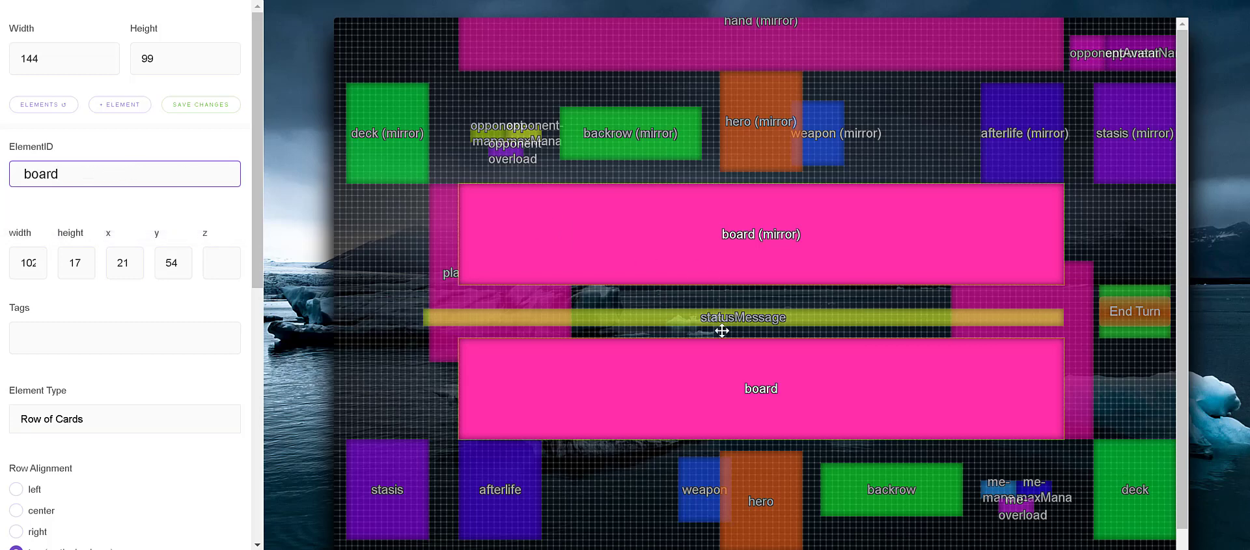
click(731, 373)
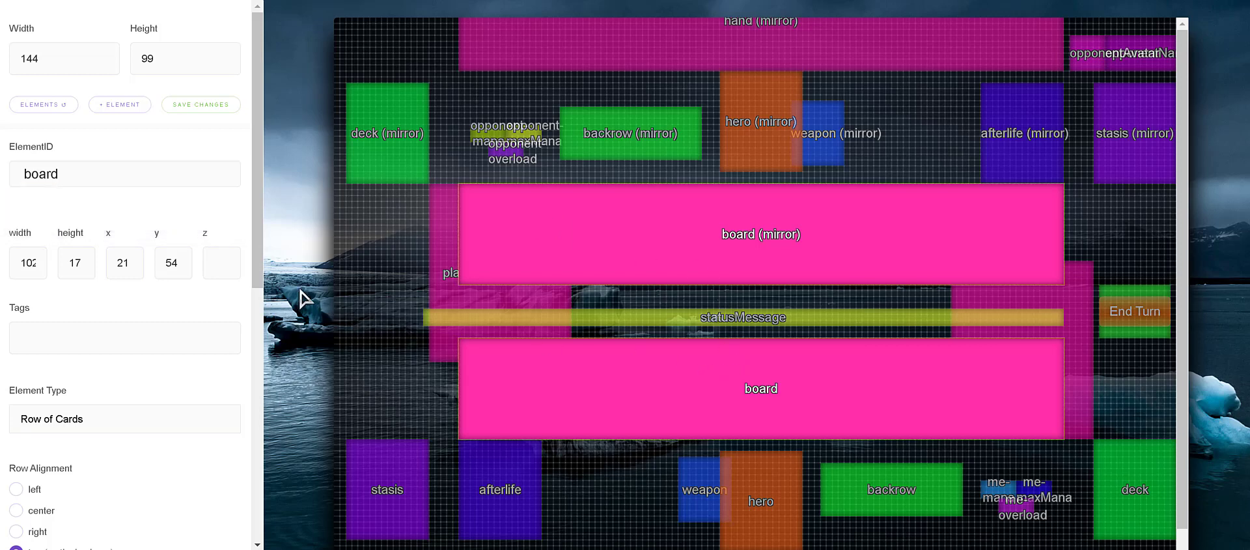
click(396, 159)
click(601, 144)
click(693, 229)
click(392, 158)
click(680, 239)
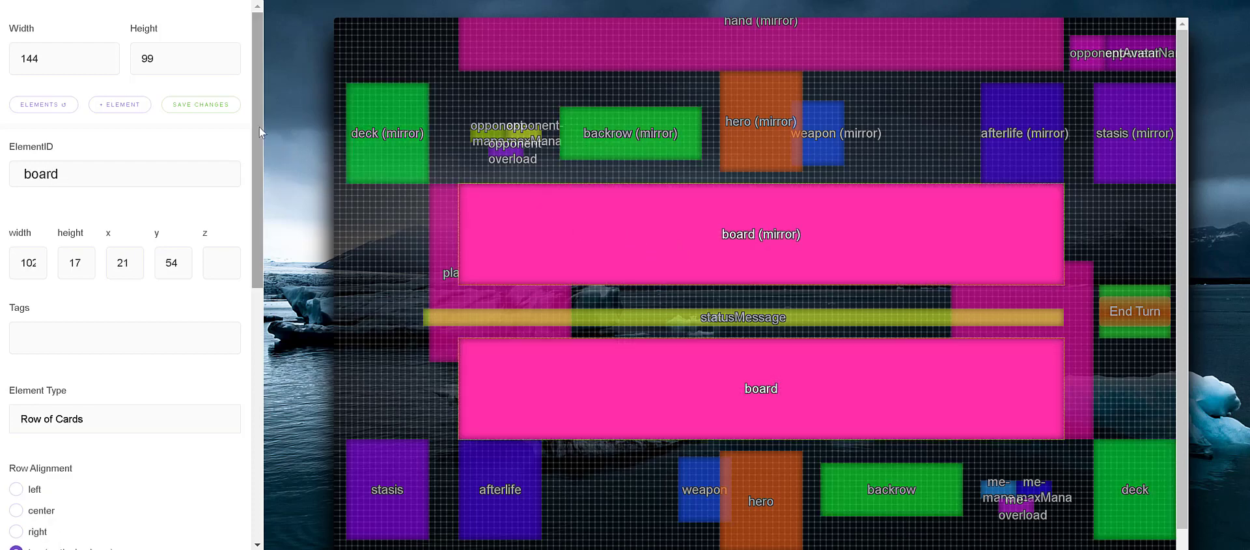
drag(259, 127, 252, 93)
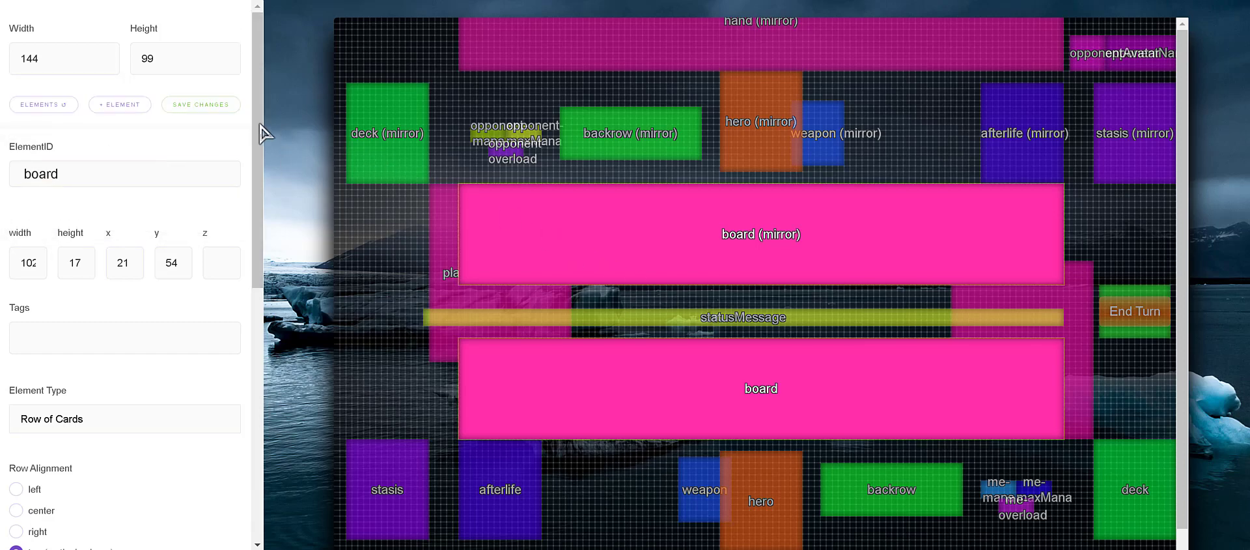
drag(259, 88, 252, 50)
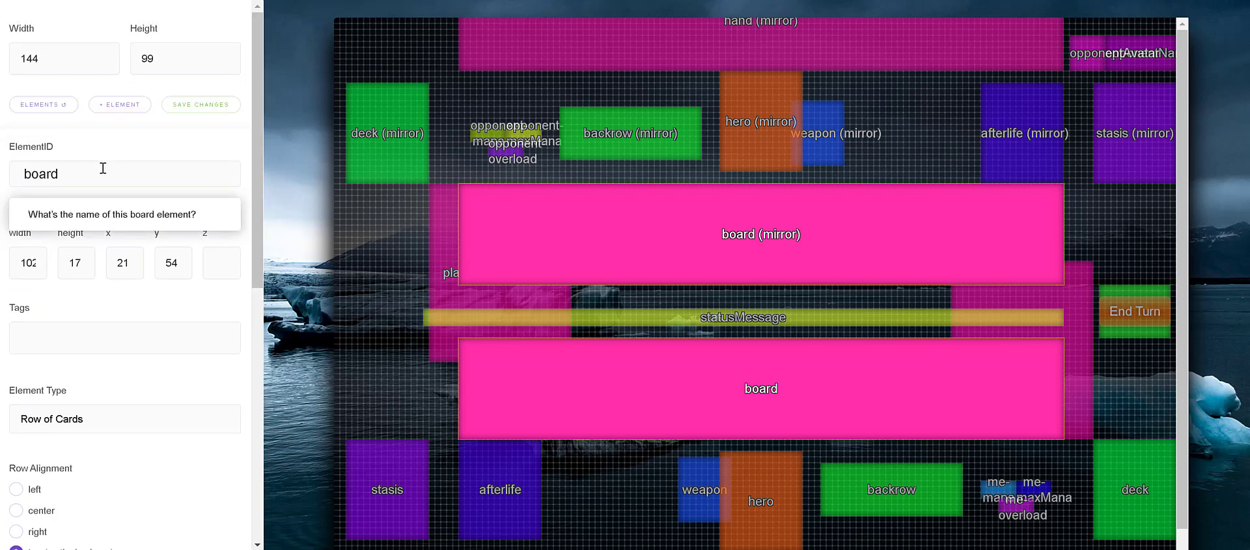
- Check the ElementIDs of the deck and backrow elements and the hint for the map size
click(409, 159)
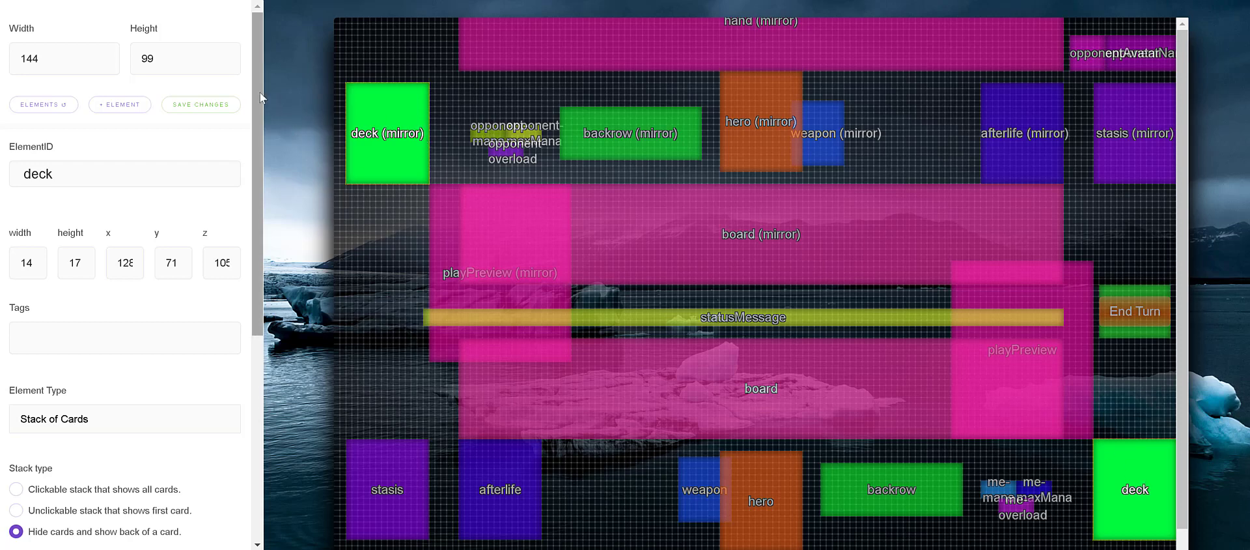
drag(260, 91, 298, 100)
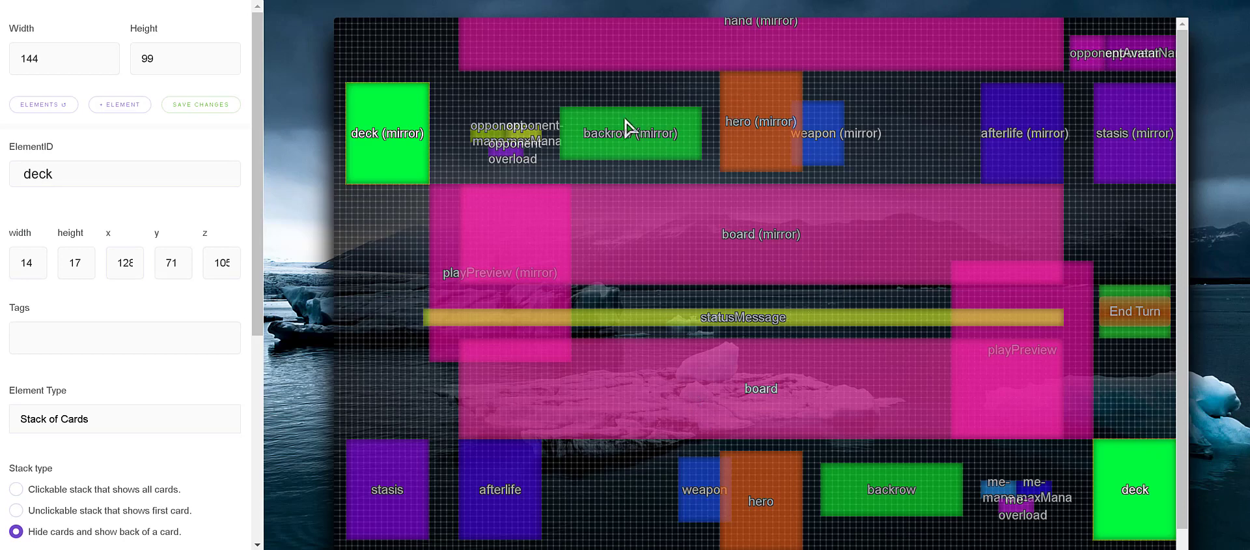
click(651, 134)
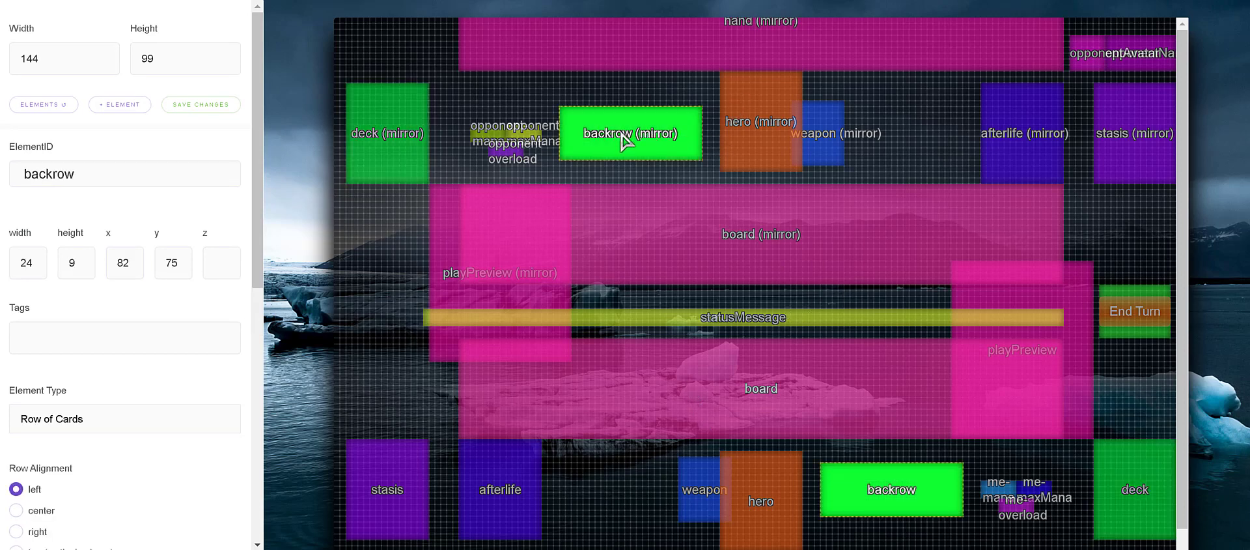
click(127, 177)
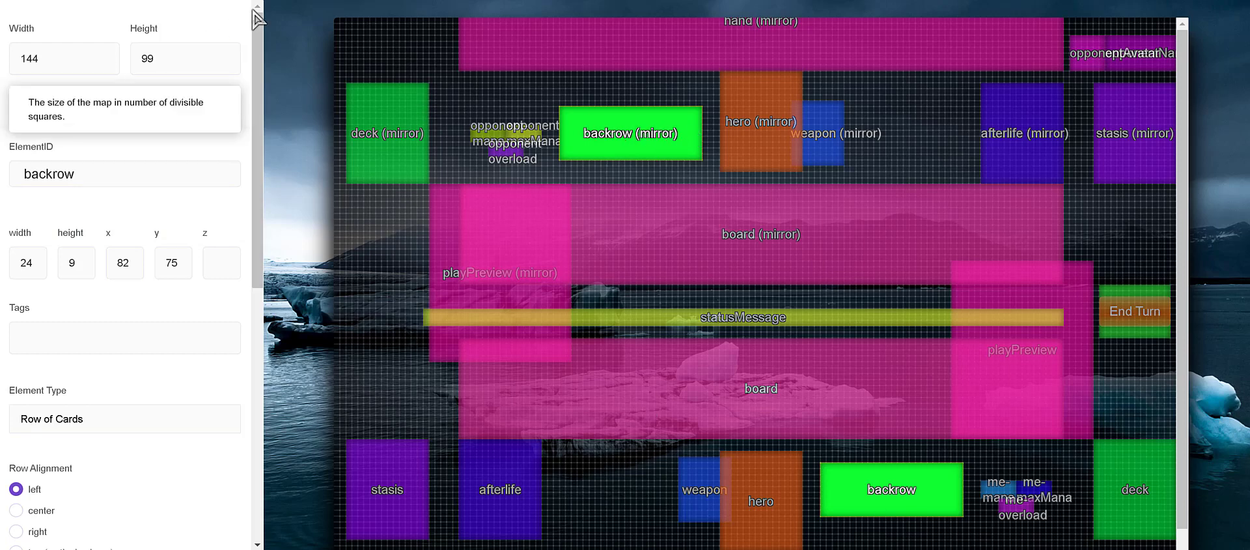
mouse_move(261, 22)
mouse_down()
mouse_move(261, 36)
mouse_move(259, 22)
mouse_up()
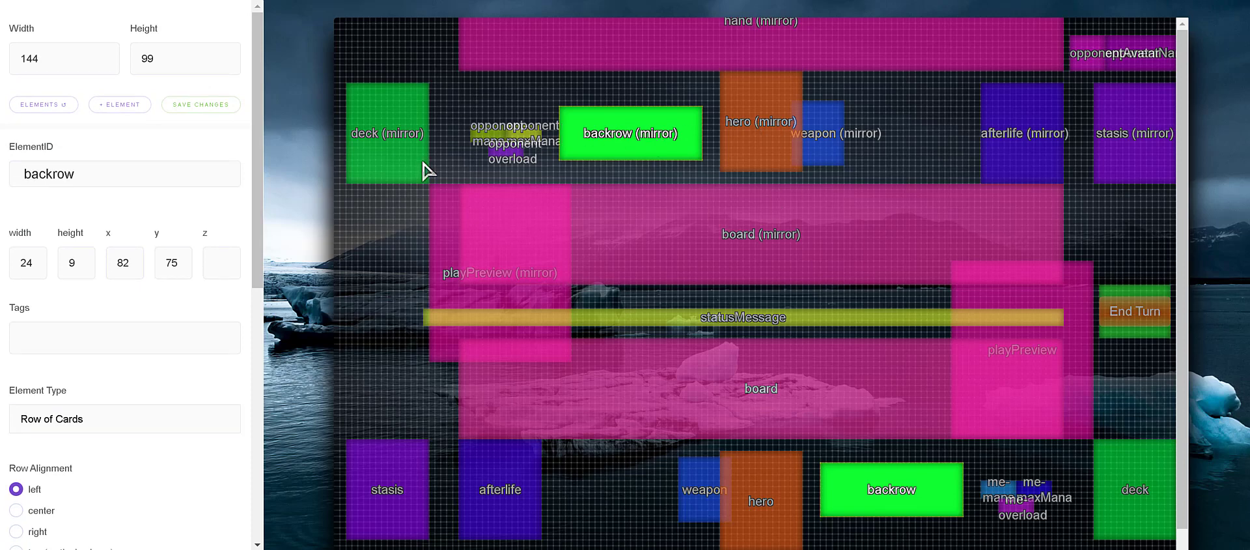
- Examine the width, height, x, y and z fields of the backrow, hero and board elements
drag(259, 107, 248, 151)
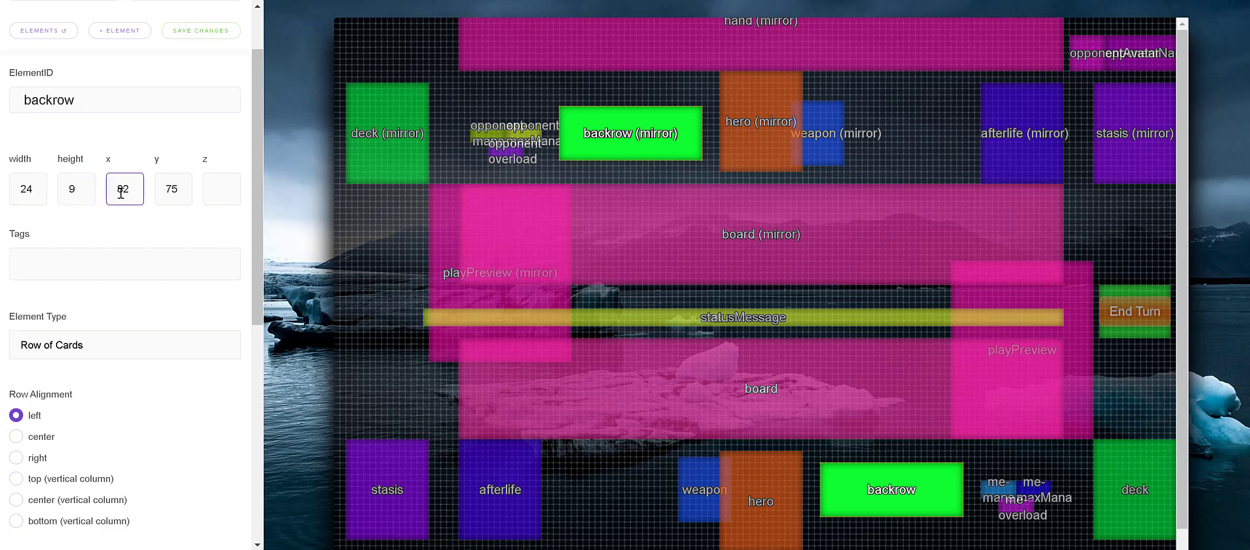
click(215, 188)
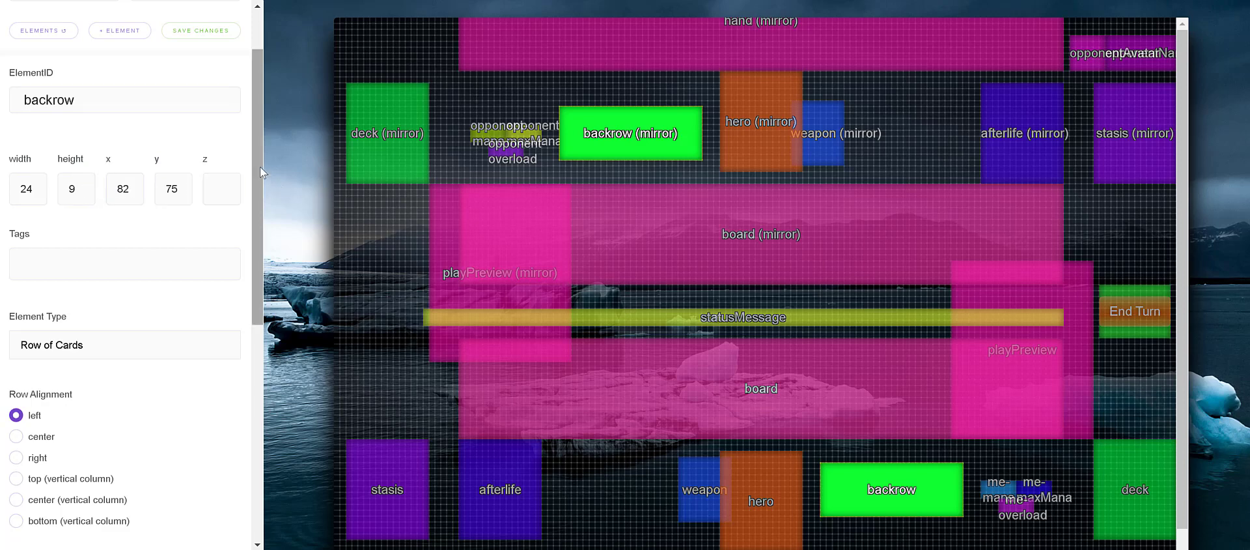
drag(260, 166, 258, 115)
click(62, 268)
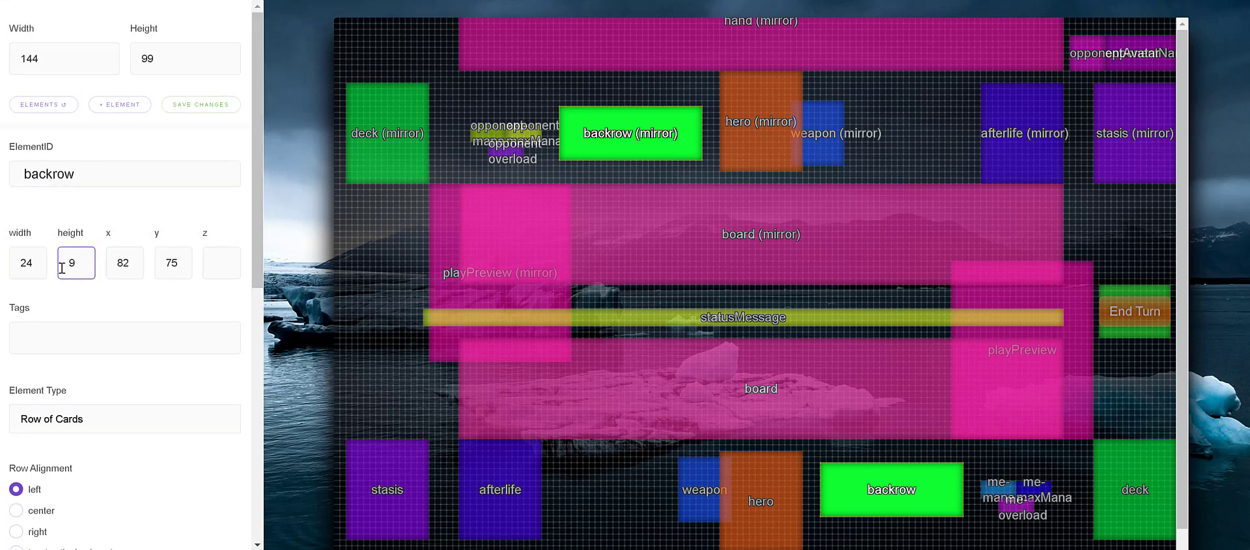
click(376, 259)
click(761, 104)
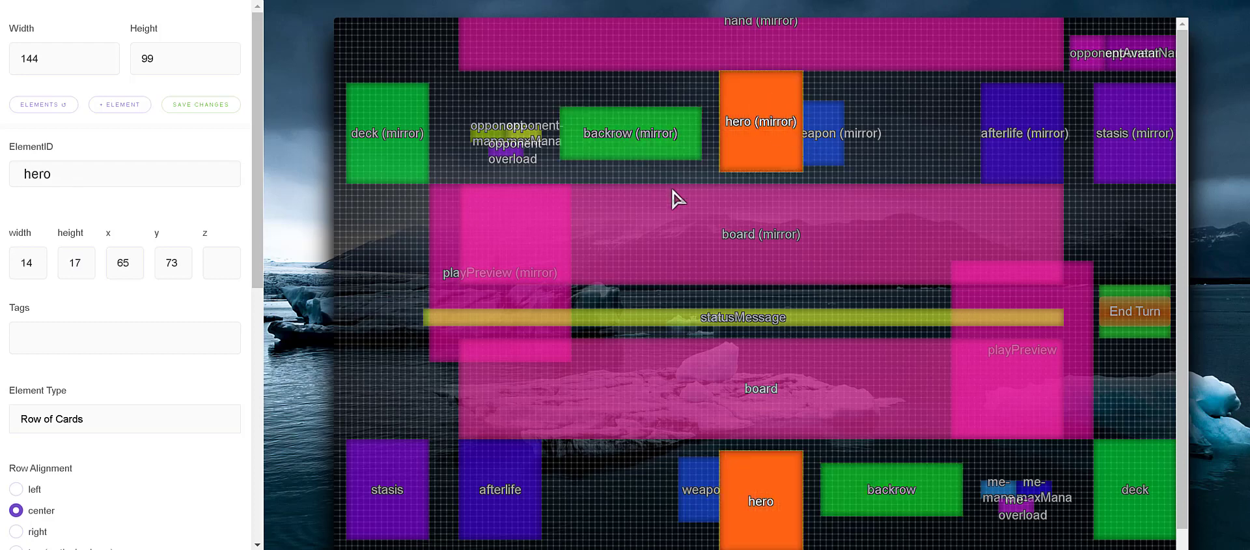
click(692, 223)
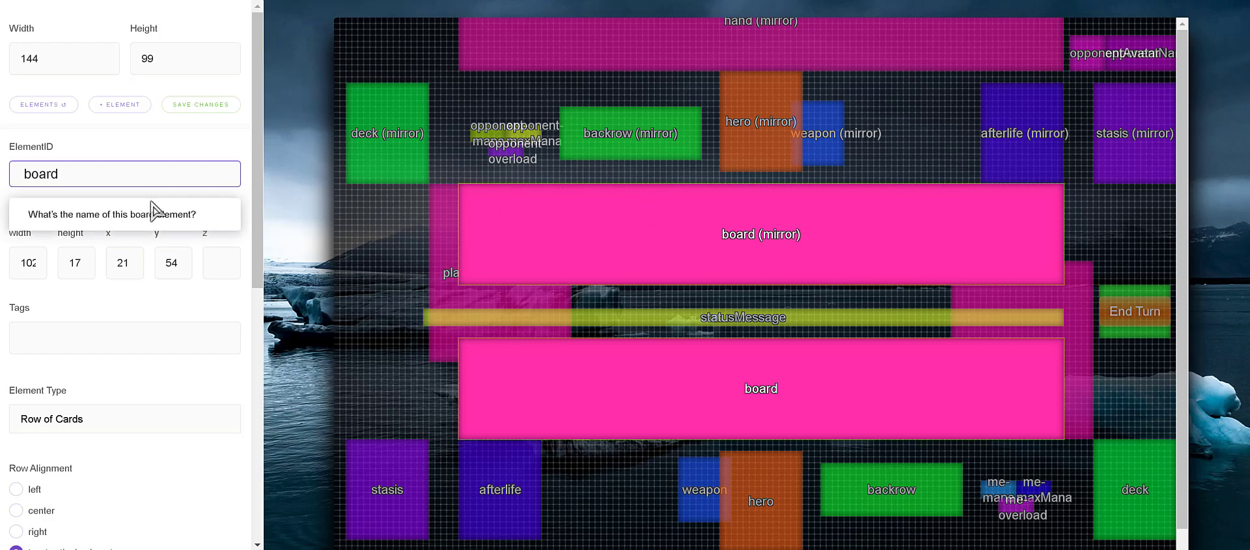
click(62, 263)
click(119, 256)
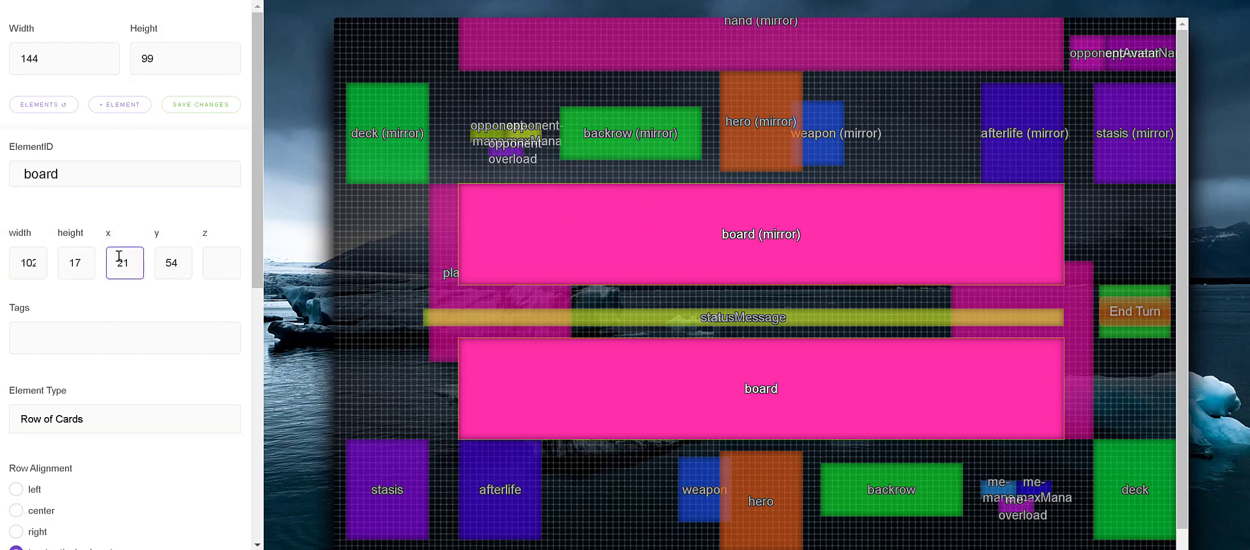
click(182, 265)
- Move the afterlife element closer to stasis at y 71 and set its x position to 17.5
click(460, 96)
click(519, 505)
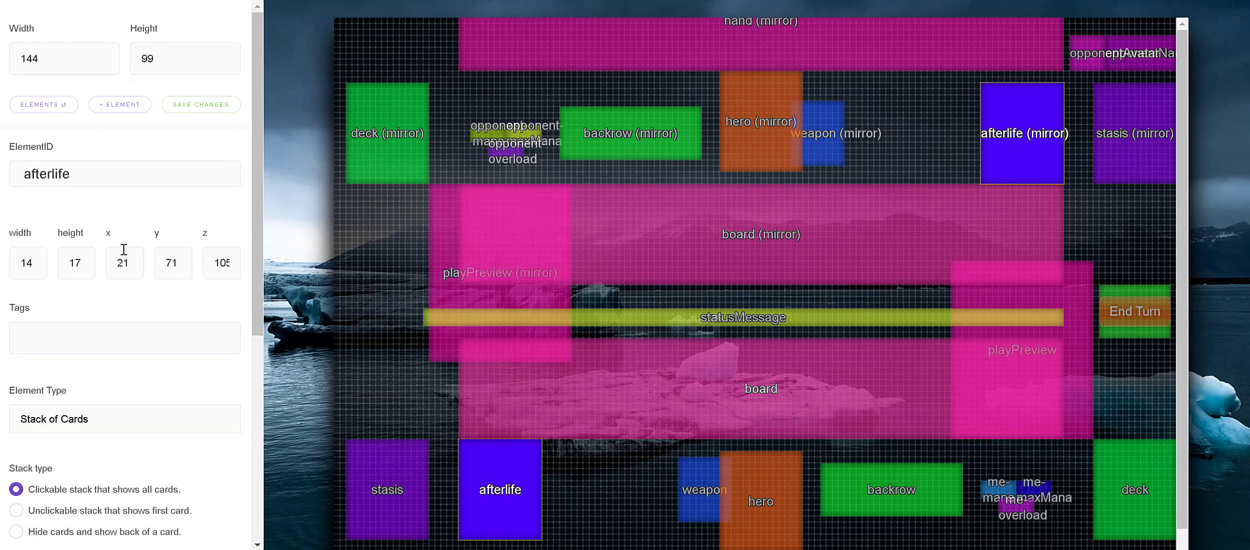
click(177, 266)
drag(505, 477, 476, 454)
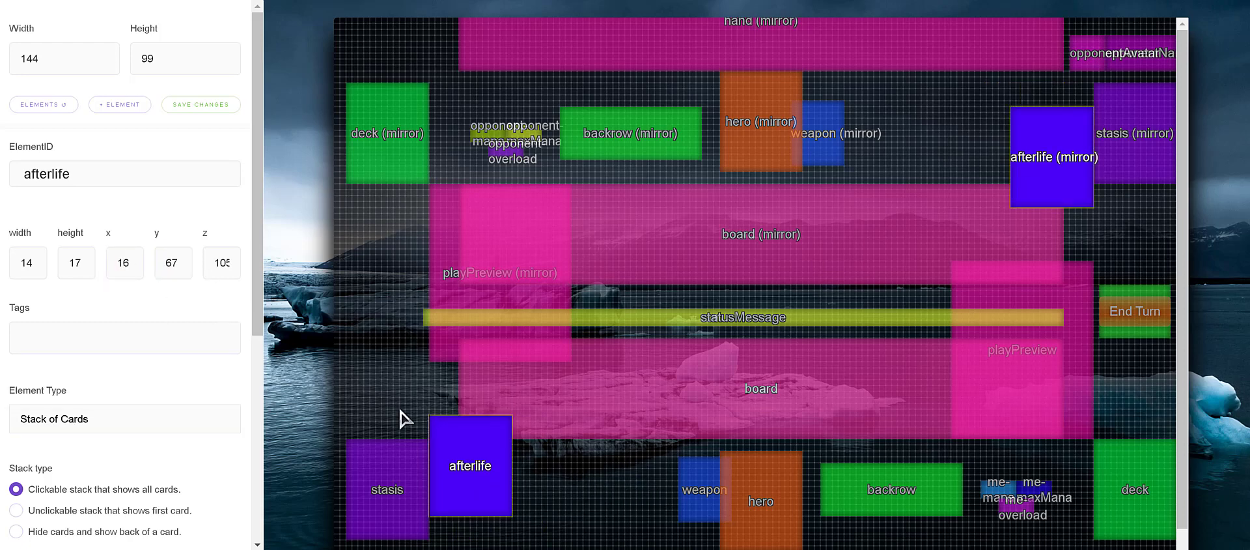
mouse_move(472, 471)
mouse_down()
mouse_move(507, 499)
mouse_move(503, 484)
mouse_move(470, 485)
mouse_move(497, 487)
mouse_move(479, 482)
mouse_move(482, 501)
mouse_move(455, 480)
mouse_move(470, 474)
mouse_up()
click(110, 267)
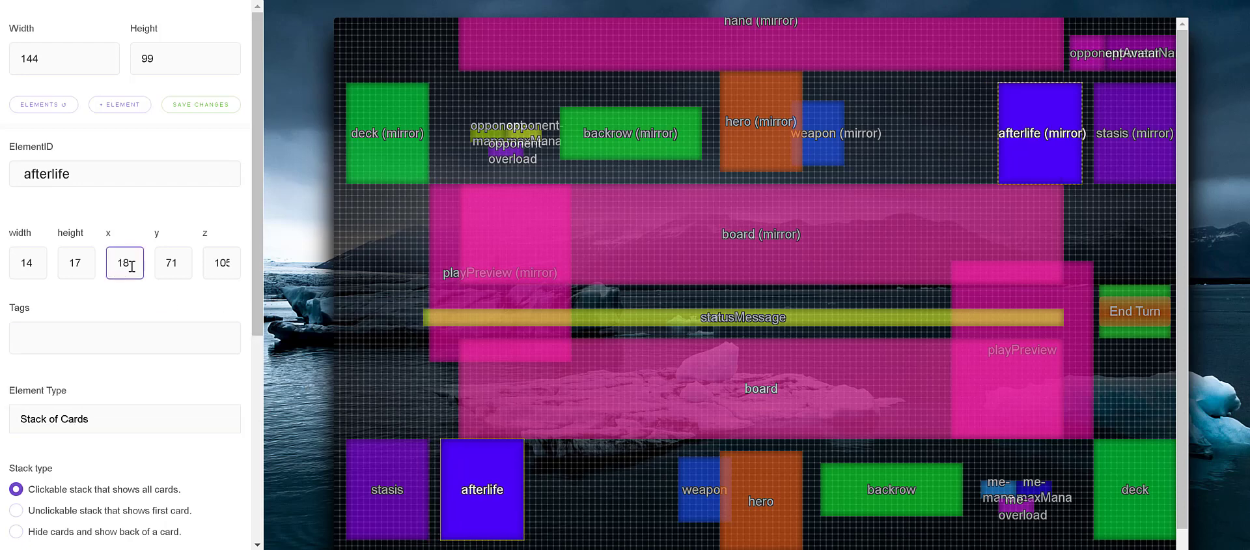
drag(134, 261, 108, 268)
text(17.5)
key(Return)
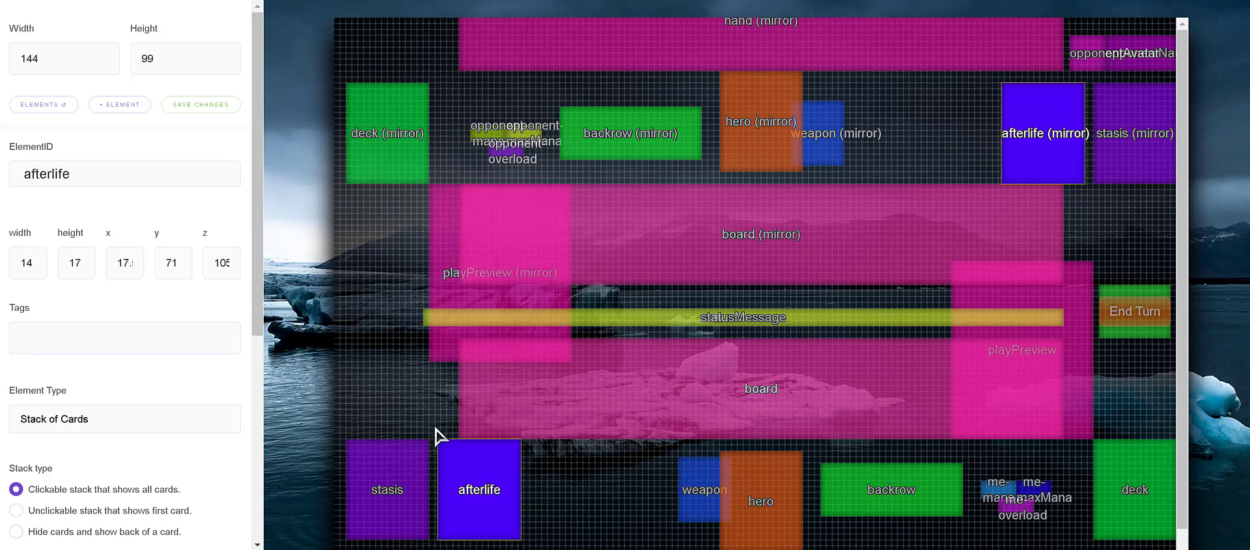
- Compare the z values of the afterlife, board and playPreview elements
click(171, 261)
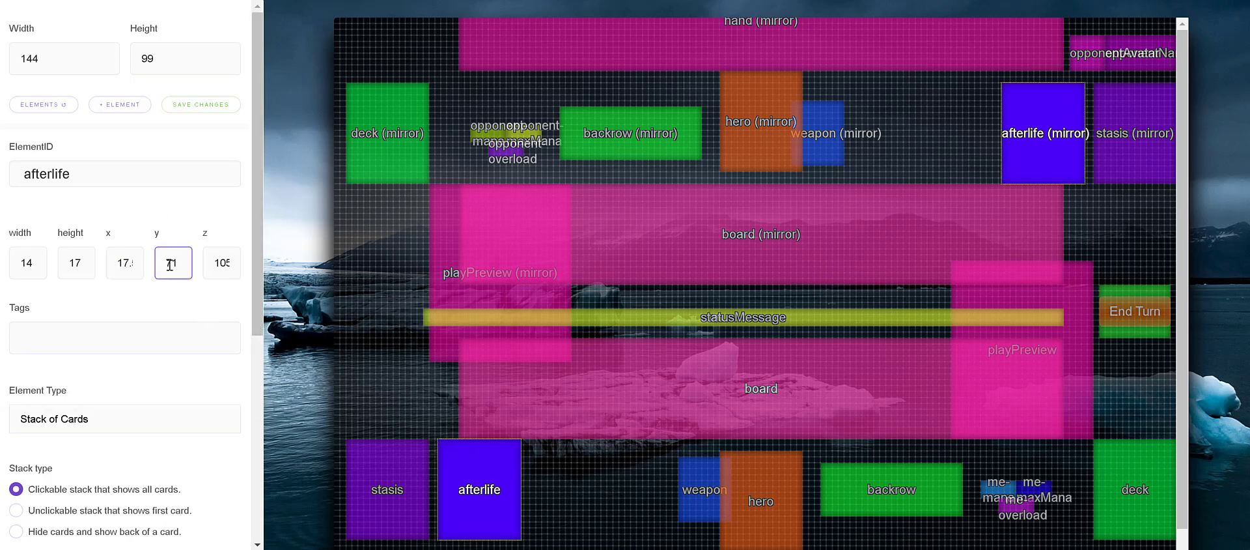
click(221, 262)
double_click(220, 261)
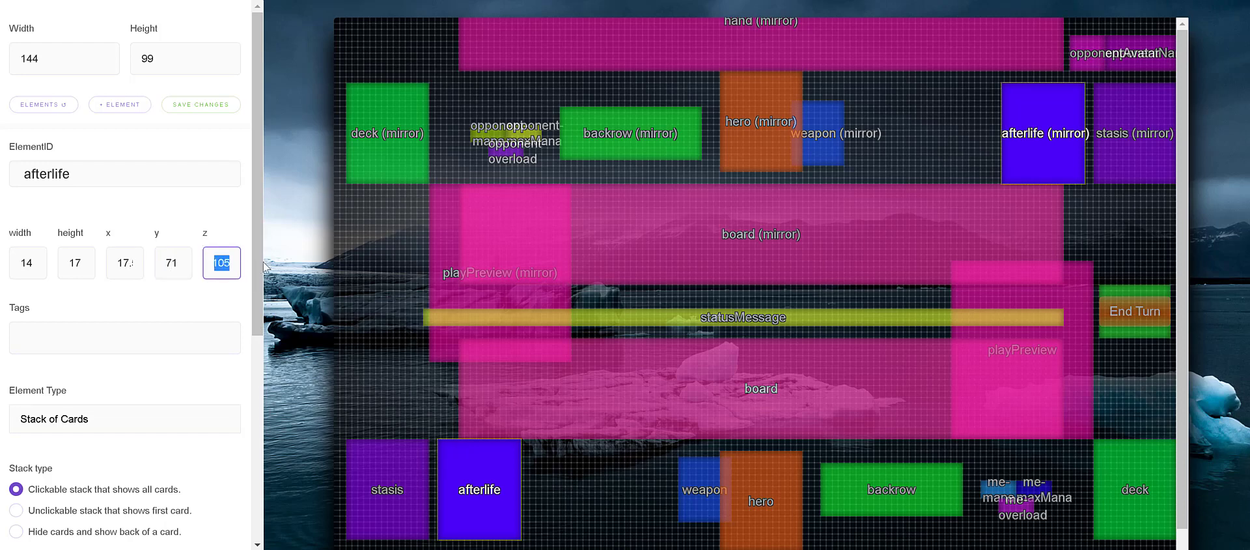
click(219, 261)
click(616, 224)
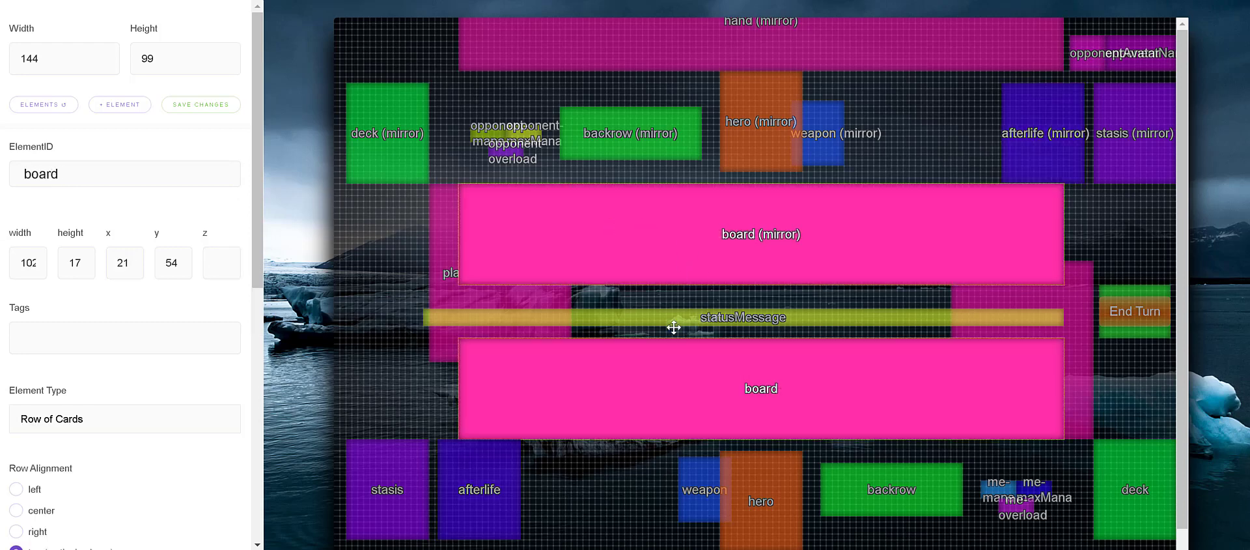
click(438, 288)
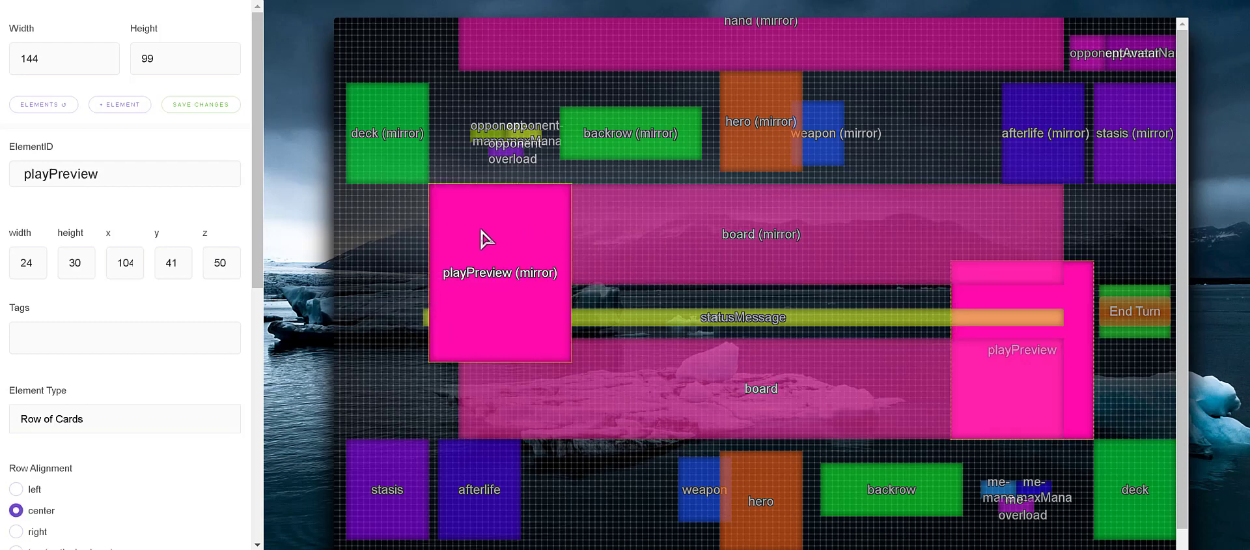
click(240, 260)
- Select the overlapping weapon and hero elements alternately to examine their stacking and z fields
click(825, 137)
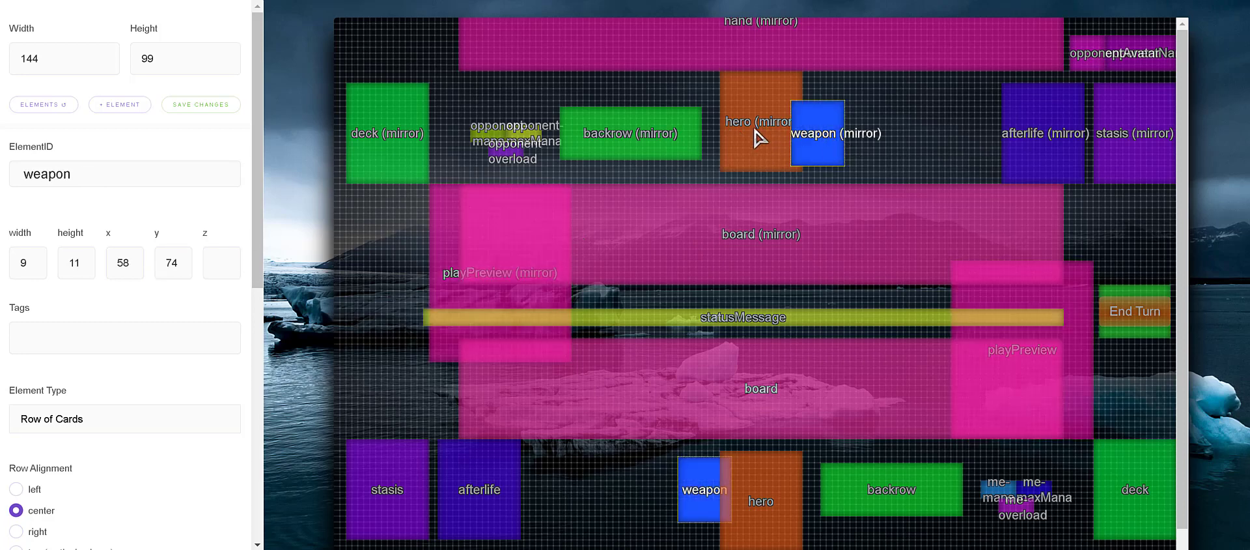
click(771, 138)
click(827, 147)
click(767, 144)
click(831, 146)
click(771, 143)
click(822, 150)
click(766, 127)
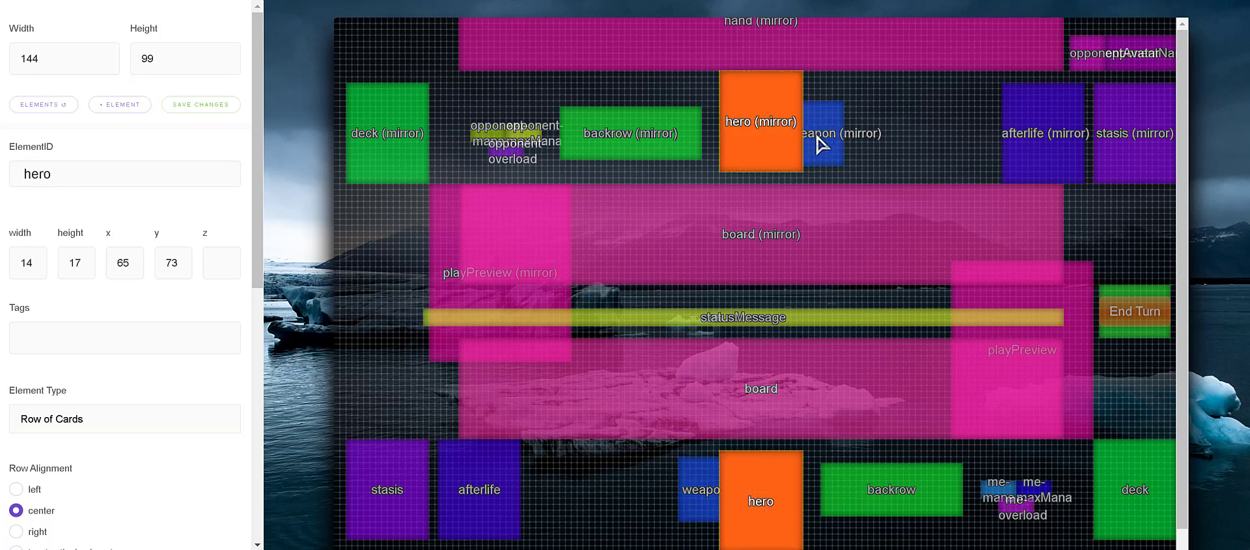
click(823, 141)
click(771, 144)
click(824, 143)
click(779, 138)
- Set the weapon element's z value to 5
click(818, 137)
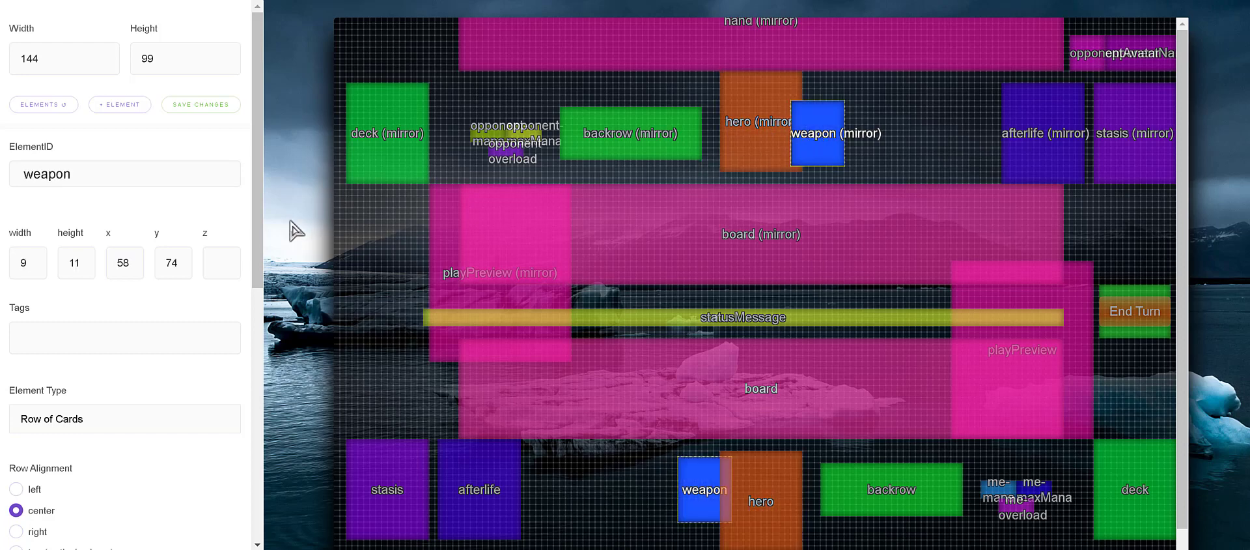
click(217, 262)
text(5)
click(227, 215)
- Set the hero element's z value to 4 and reselect the weapon element to check its z value
click(748, 133)
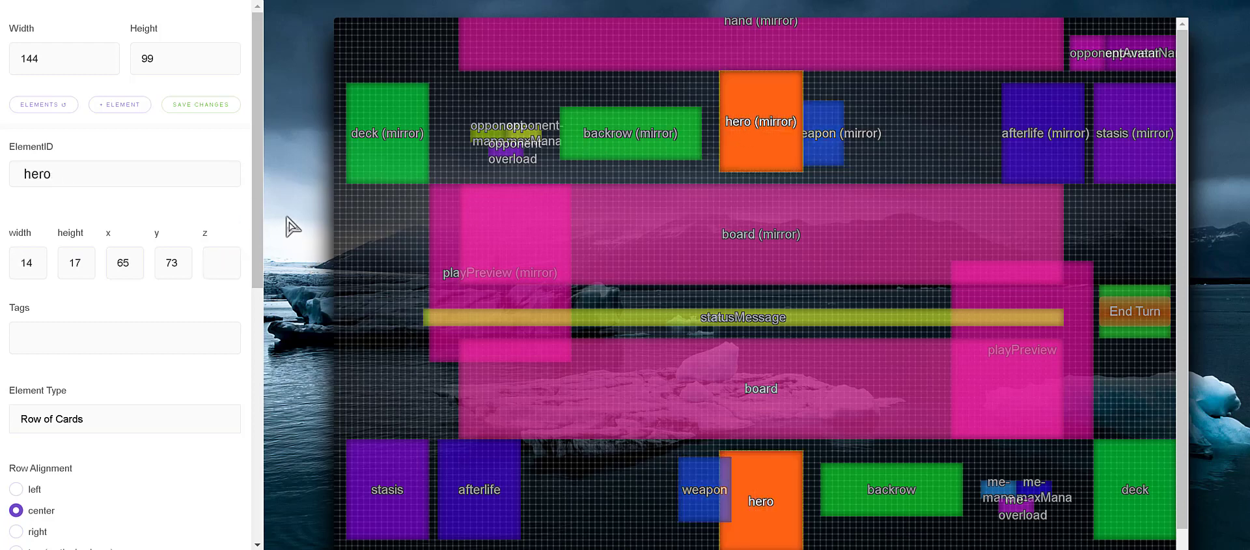
click(226, 254)
click(224, 215)
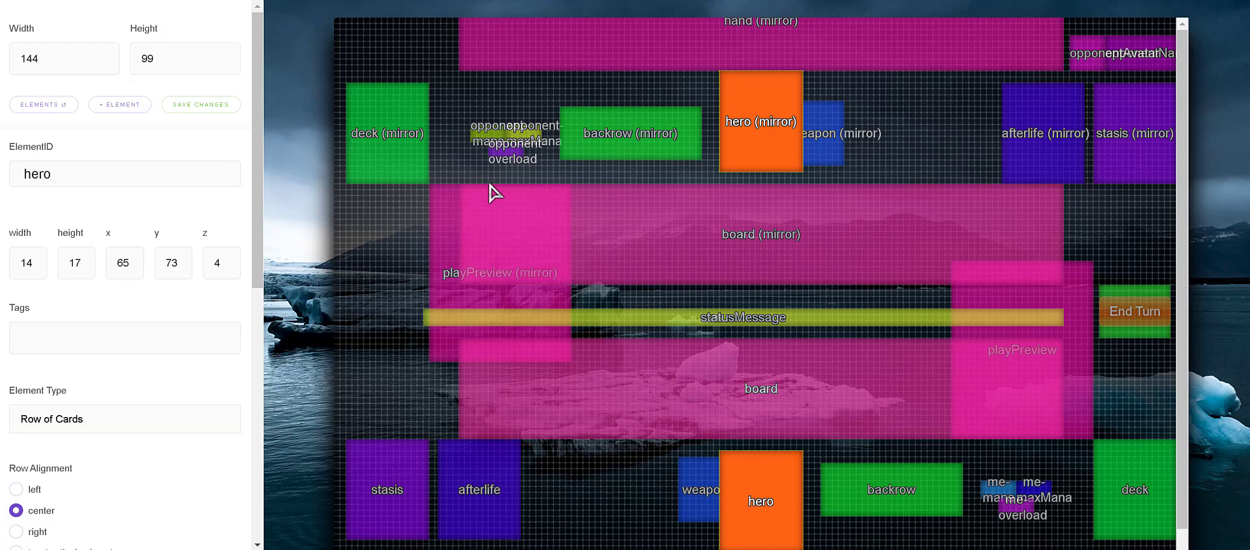
click(836, 130)
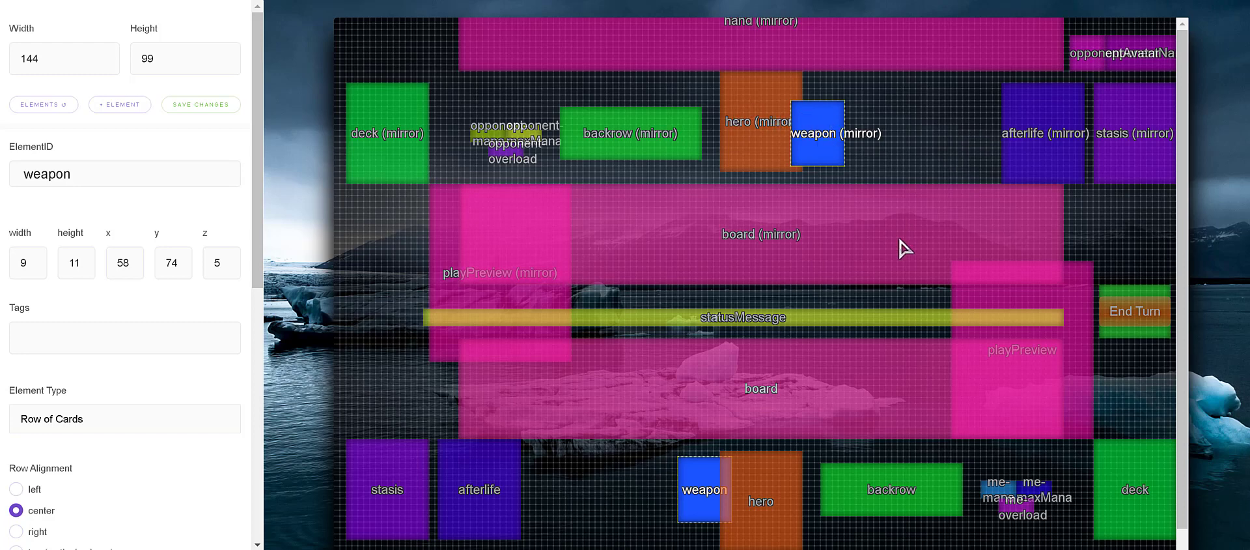
- Select the statusMessage element and examine its Tags field and hint
click(705, 320)
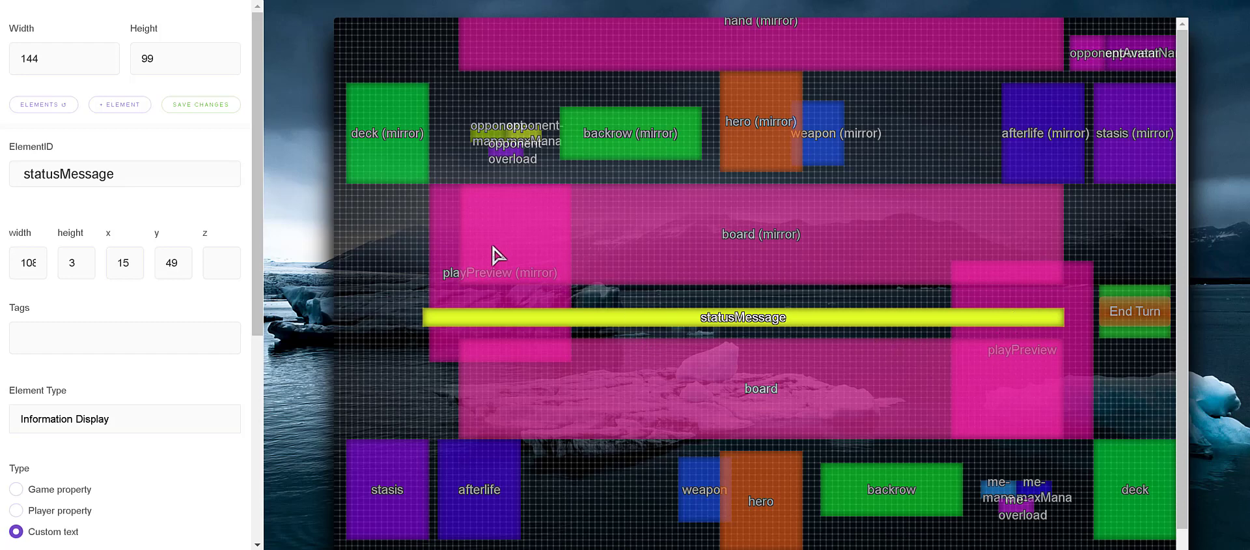
drag(254, 139, 242, 154)
scroll(228, 162, down, 3)
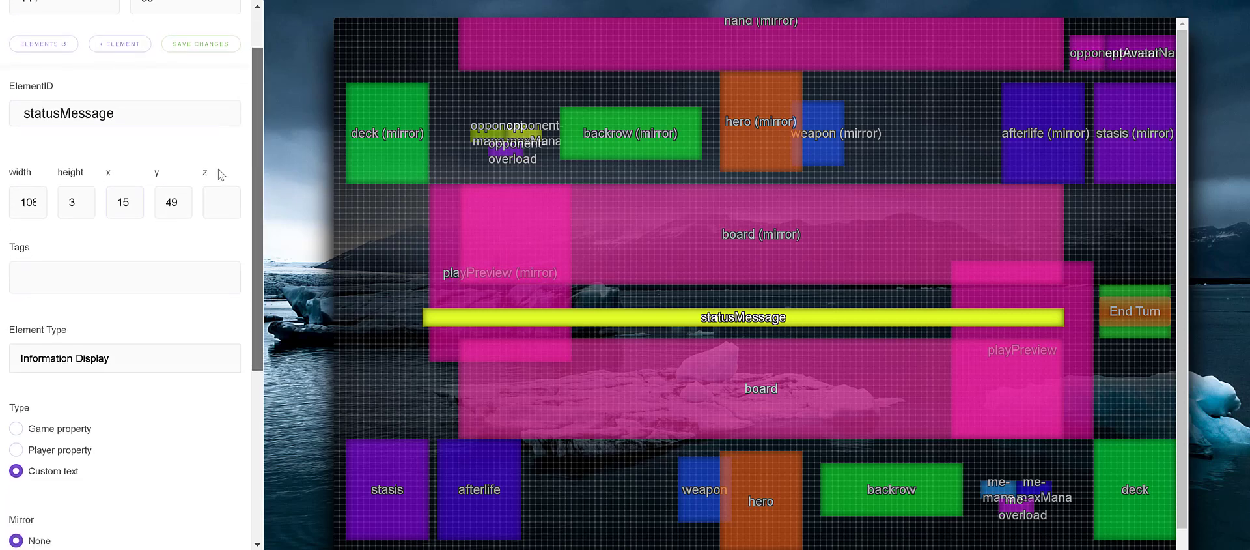
click(40, 232)
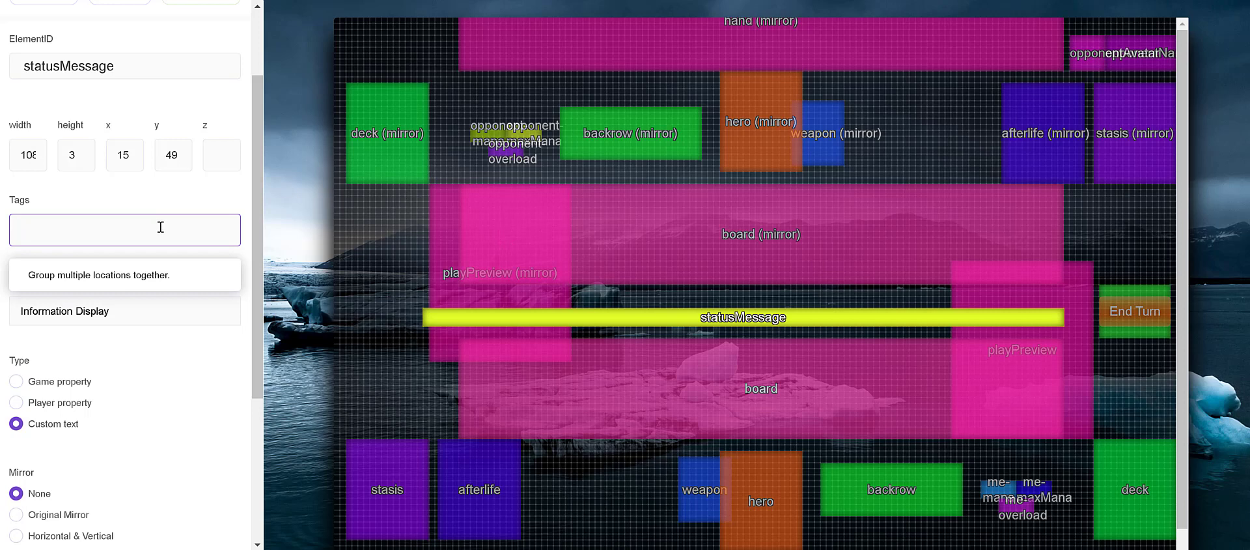
- Select the playPreview, board, hero and weapon elements in turn to compare their stacking and properties, finishing on hero
click(447, 245)
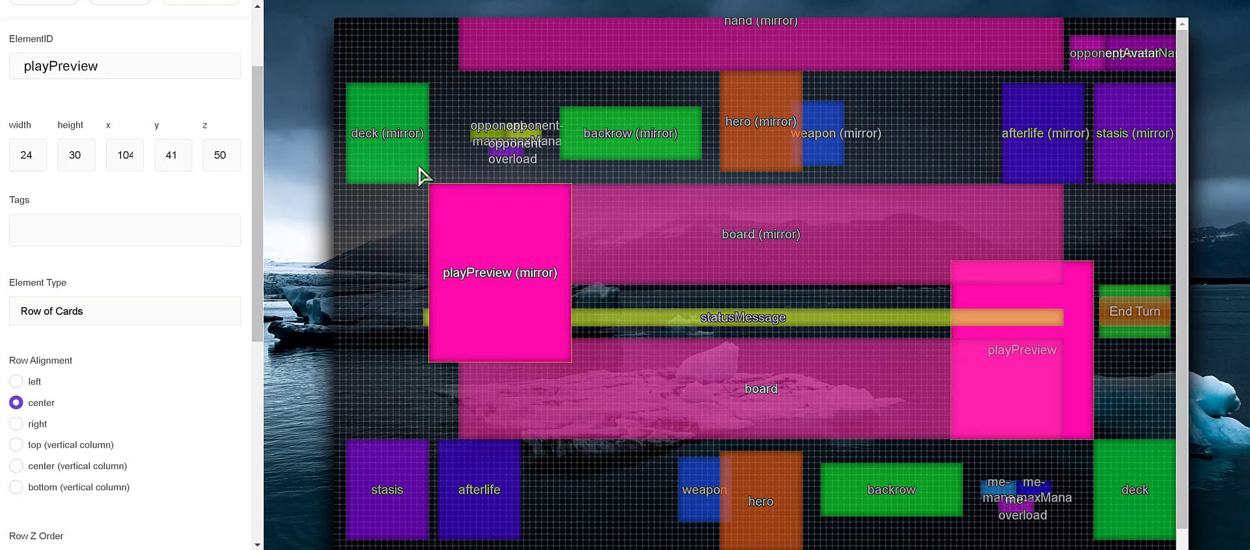
click(625, 171)
click(651, 232)
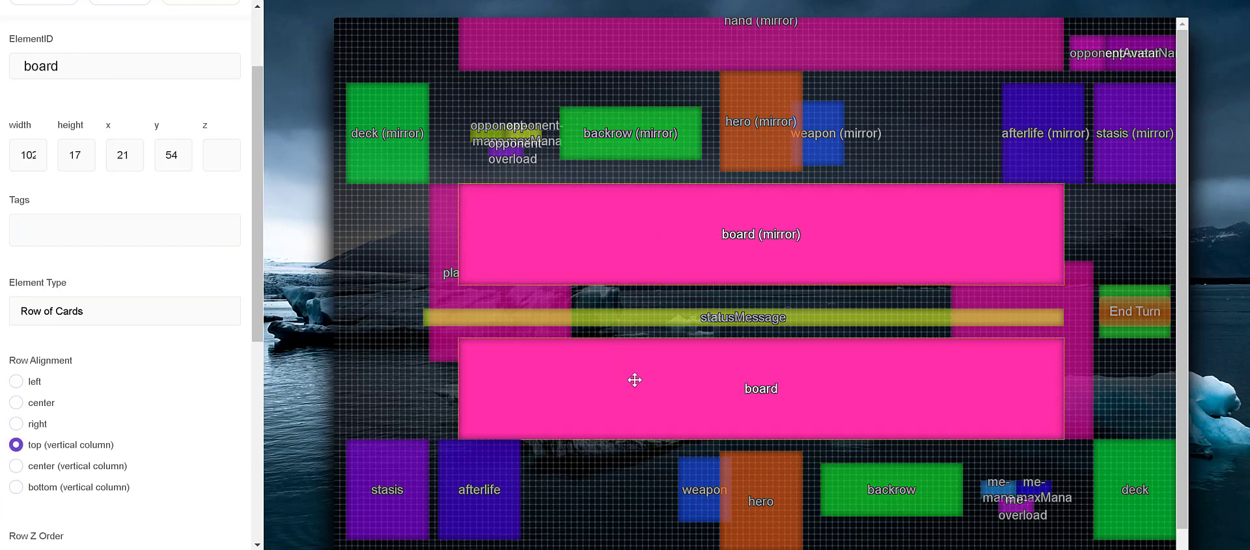
click(456, 299)
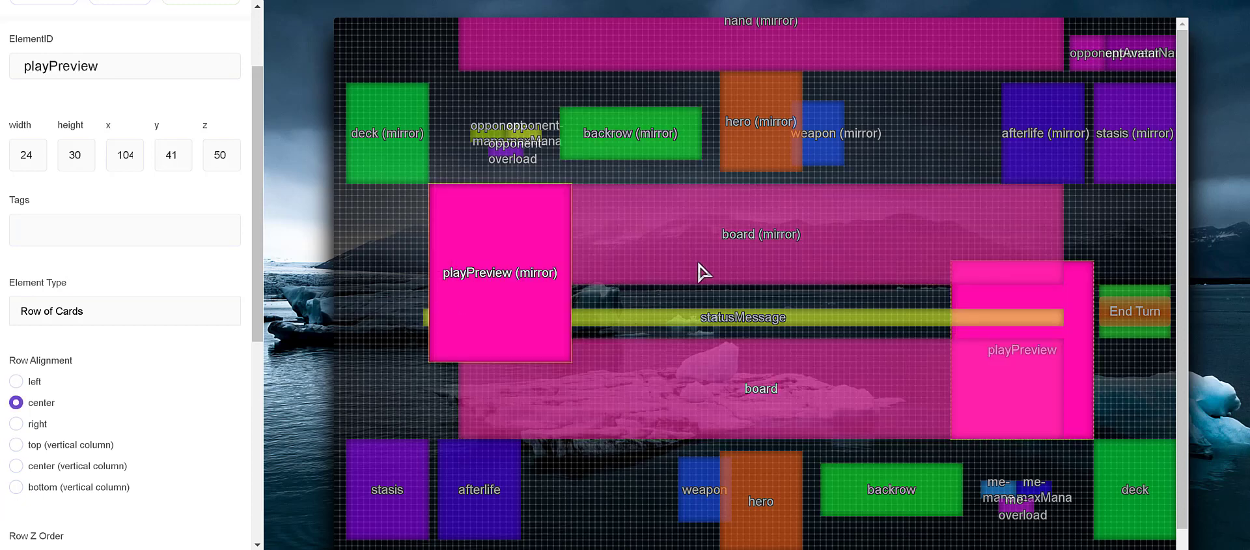
click(688, 359)
click(756, 156)
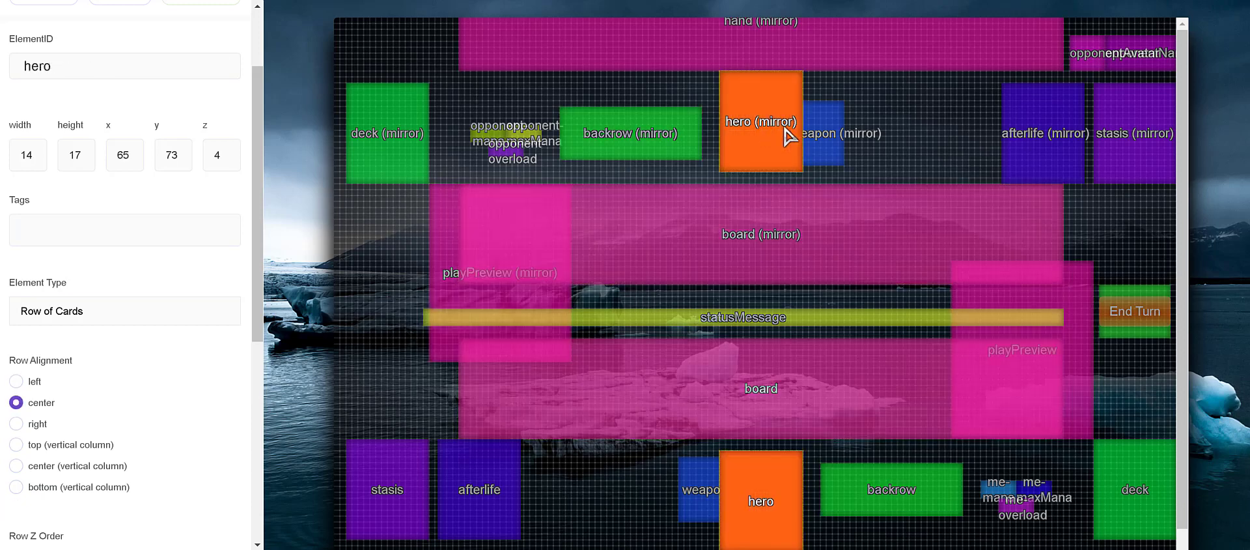
click(816, 148)
click(754, 154)
click(614, 241)
click(498, 255)
click(656, 243)
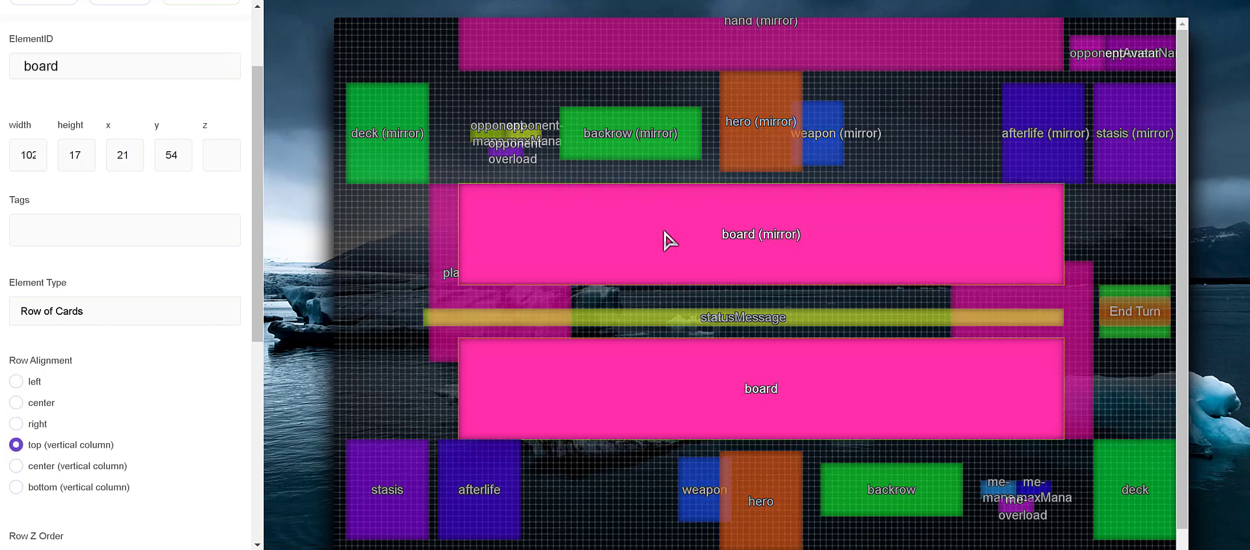
click(763, 154)
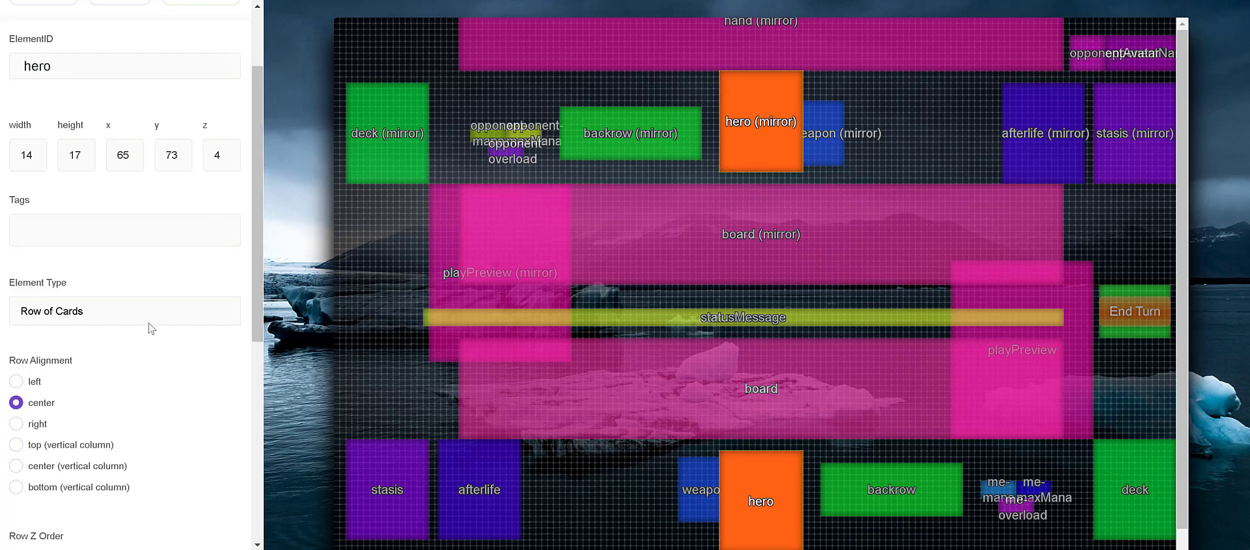
- Examine the hero element's row alignment, row z order, mirror and element owner options
scroll(254, 299, down, 2)
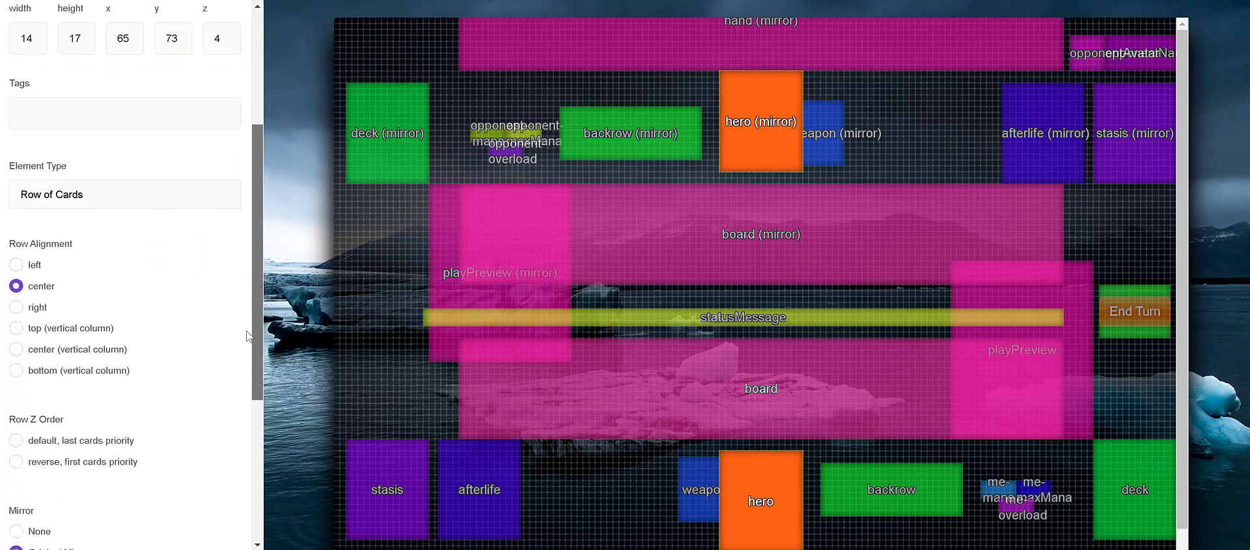
scroll(241, 365, down, 2)
scroll(231, 384, up, 1)
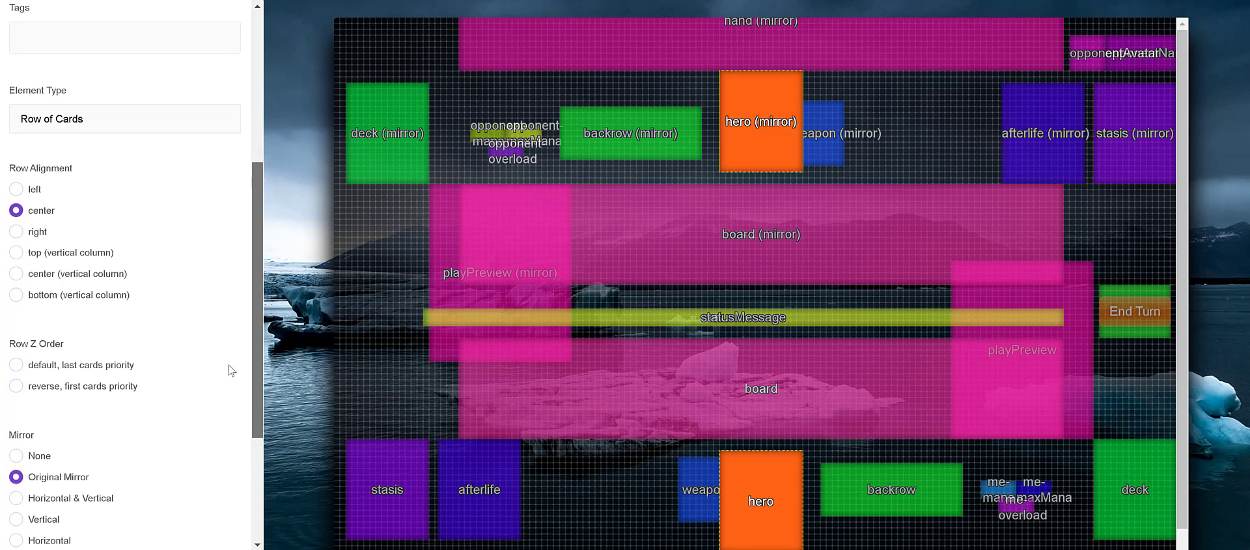
scroll(229, 339, up, 1)
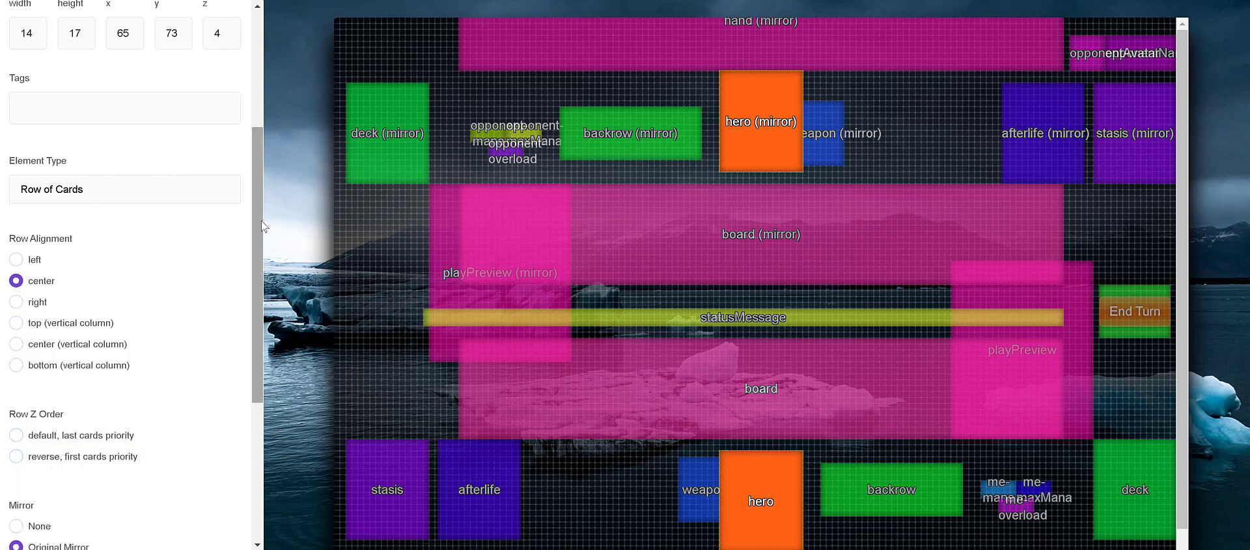
scroll(250, 193, up, 1)
scroll(221, 329, down, 3)
scroll(228, 351, down, 2)
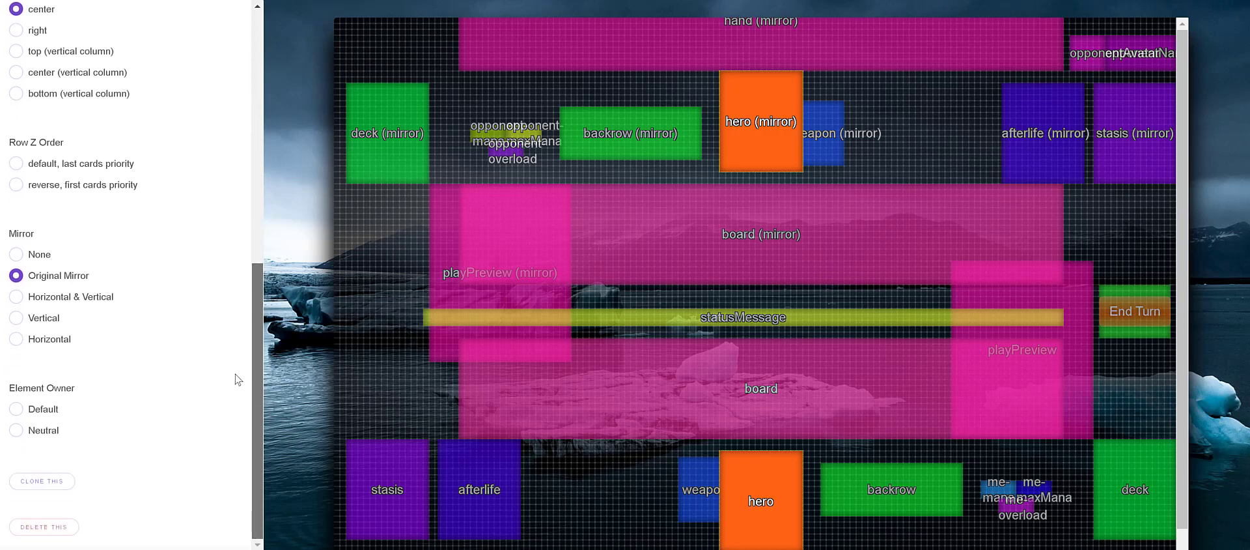
scroll(234, 374, up, 4)
scroll(232, 243, up, 1)
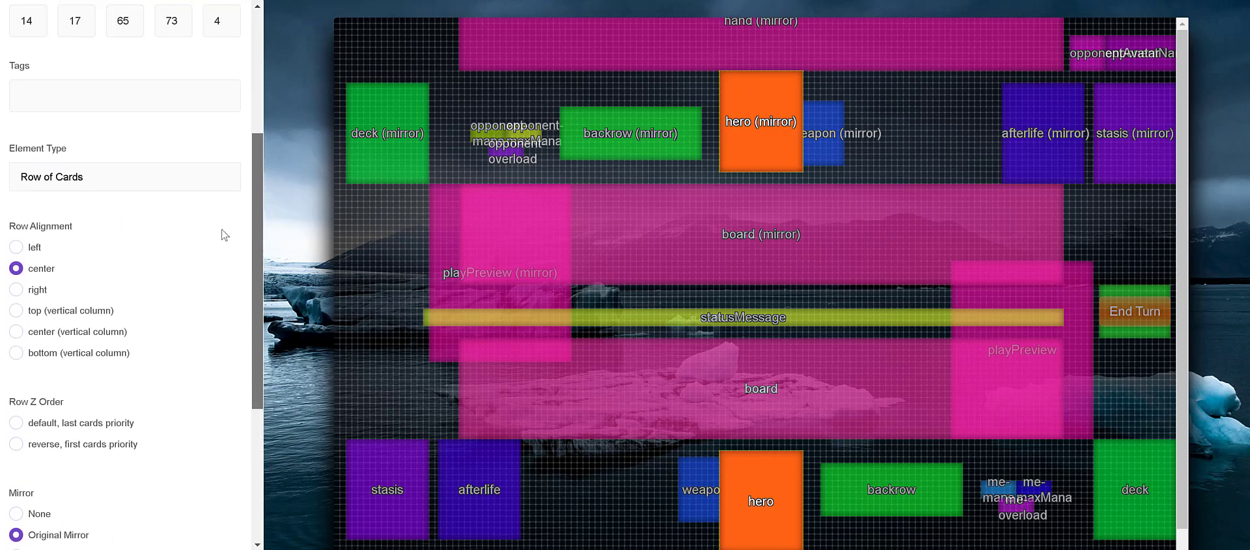
scroll(216, 233, up, 1)
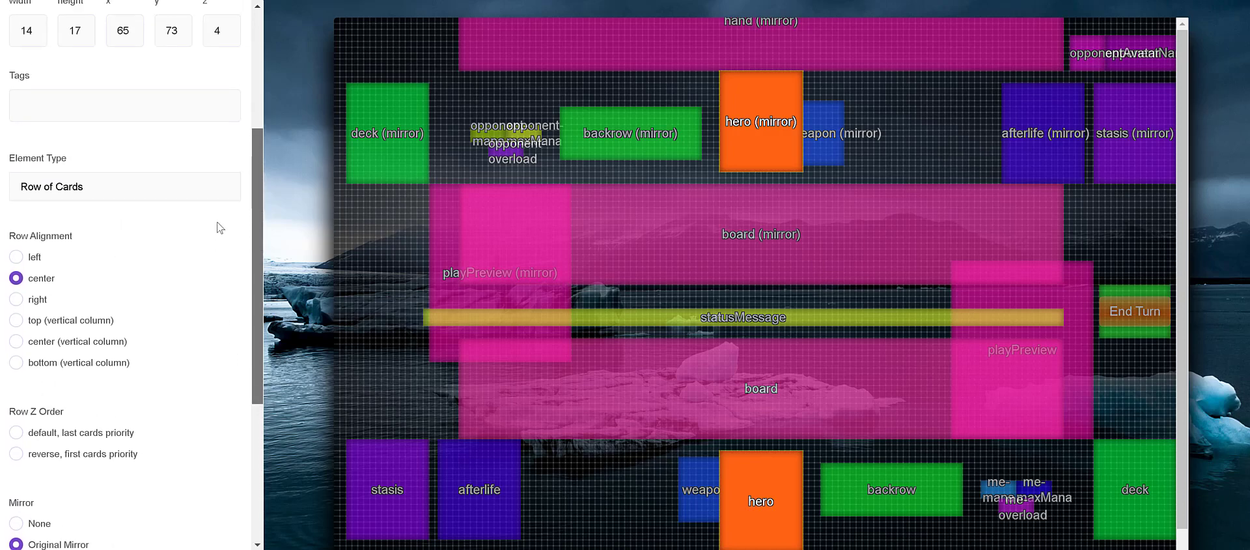
mouse_move(216, 233)
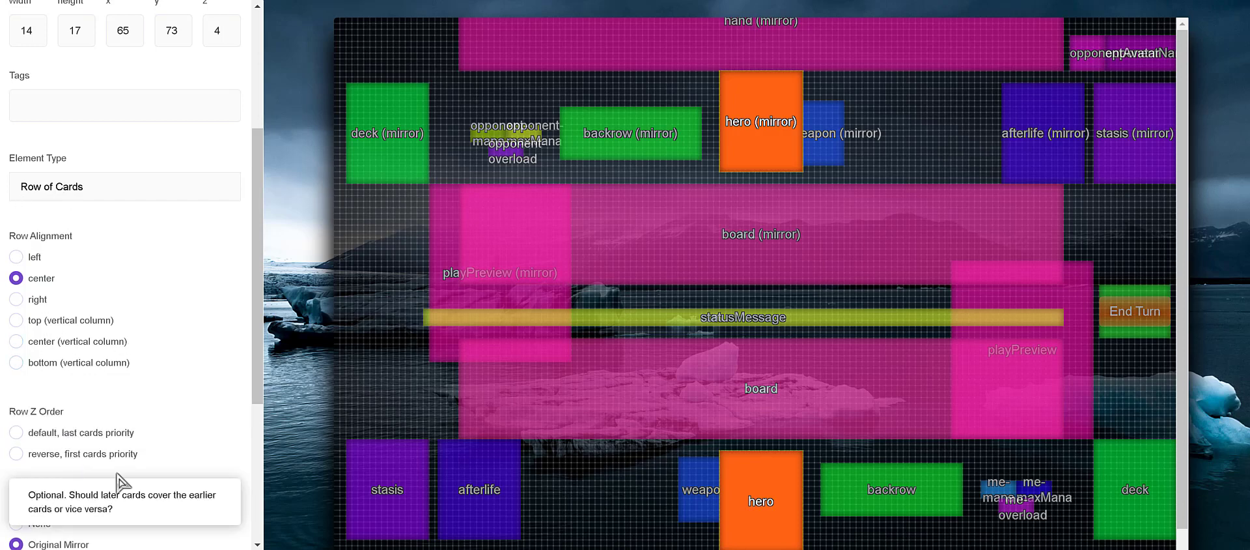
scroll(240, 372, down, 4)
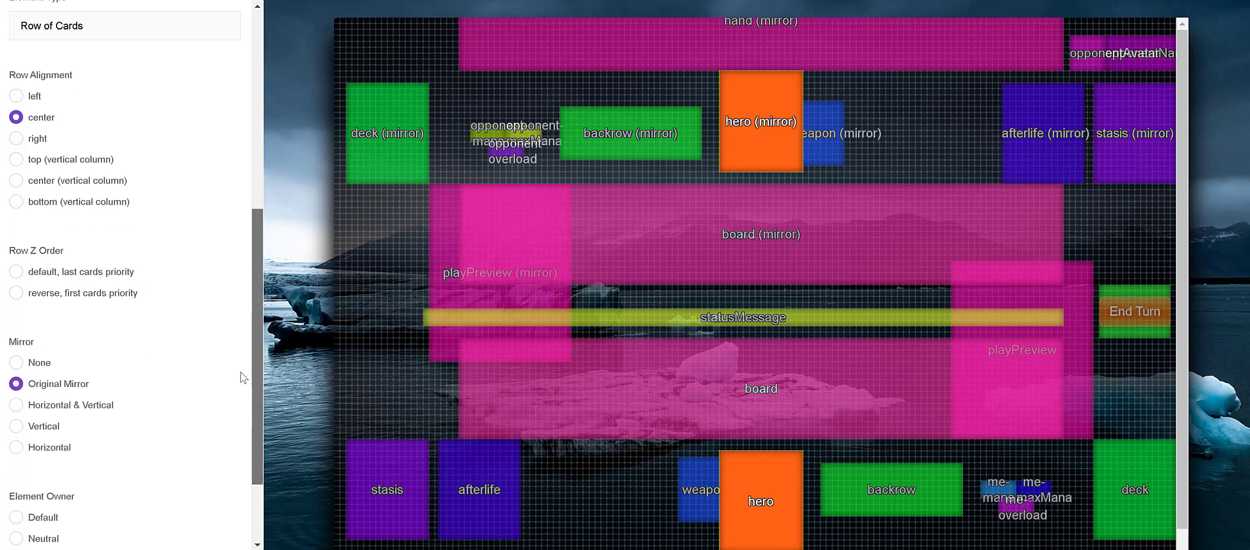
scroll(236, 345, up, 4)
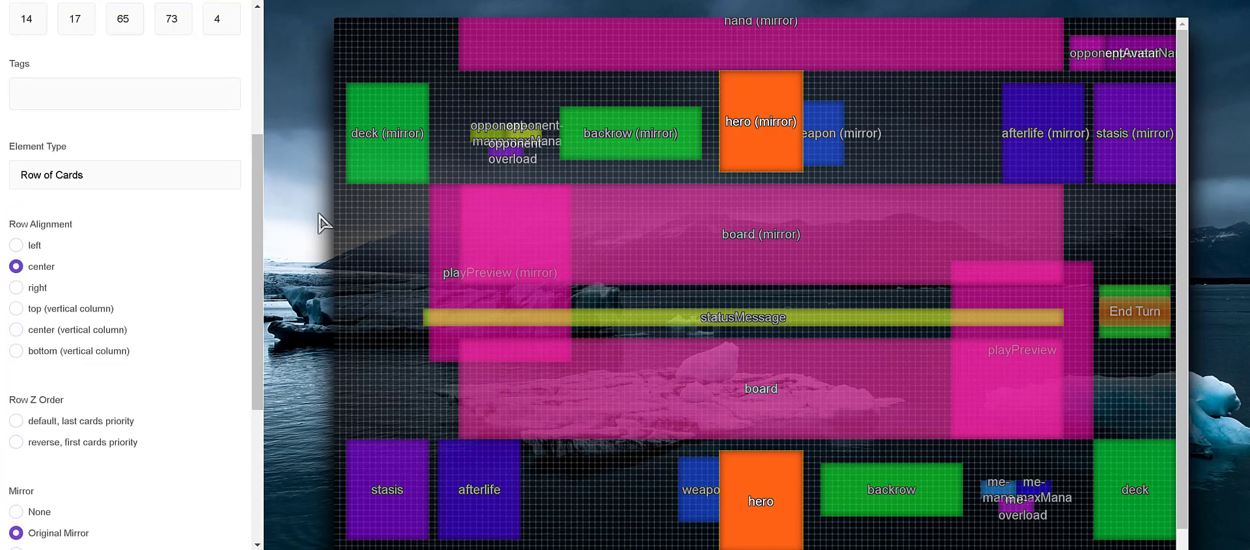
- Set the hero element's type to Stack of Cards and review its stack type options
click(130, 184)
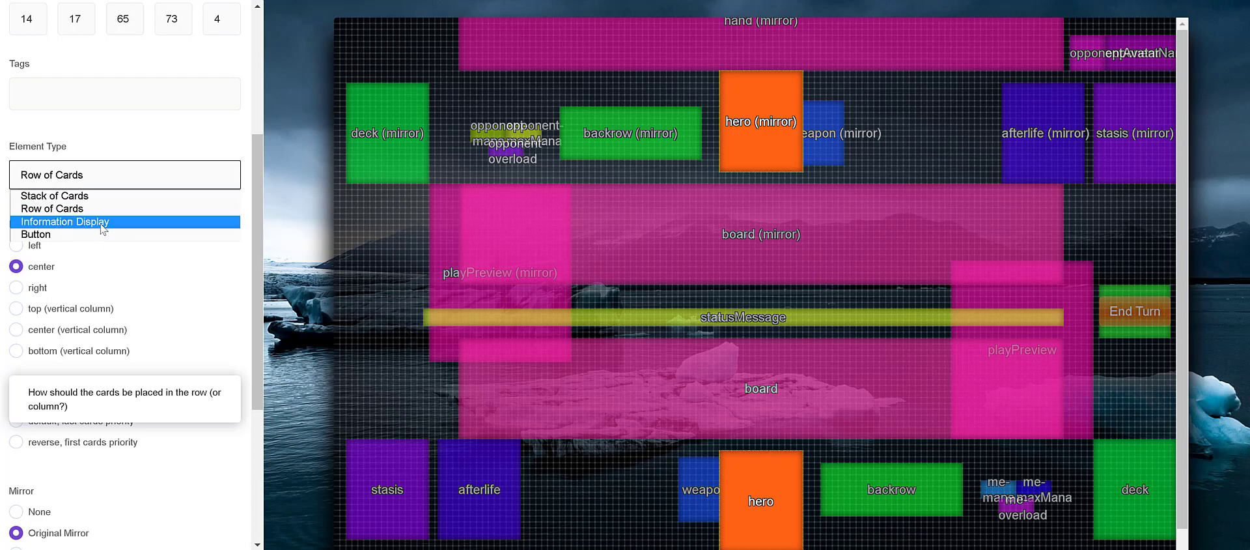
click(198, 196)
click(103, 183)
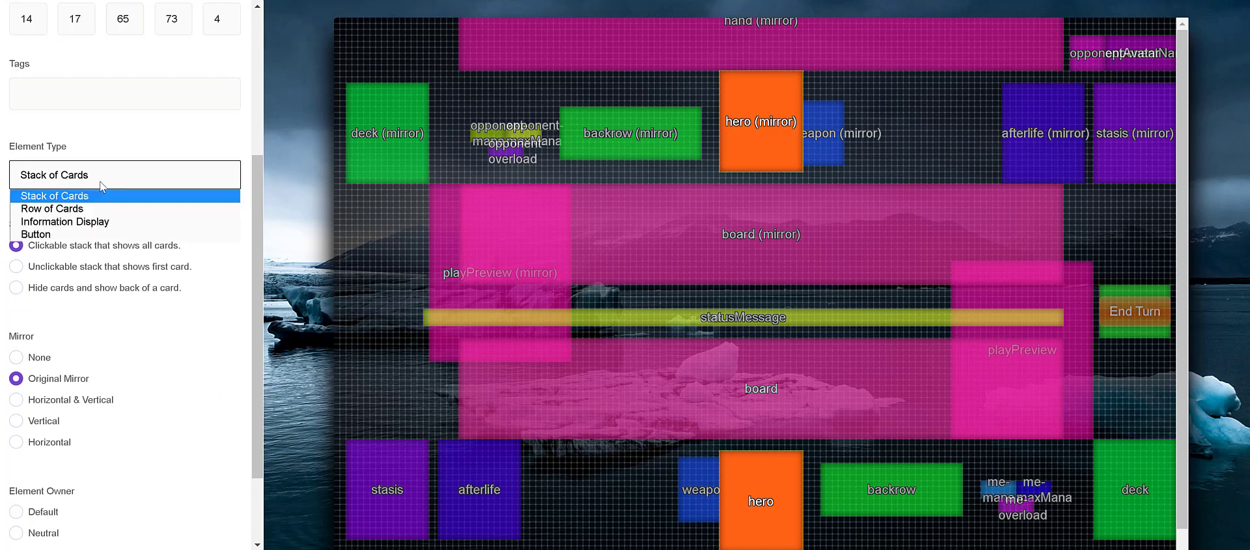
click(140, 195)
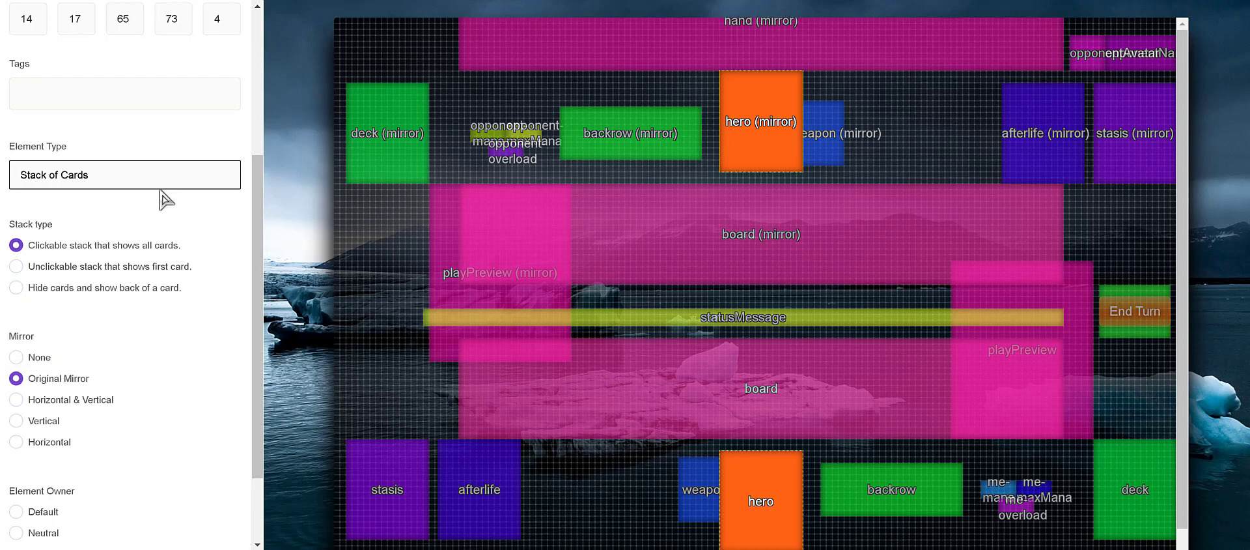
mouse_move(101, 221)
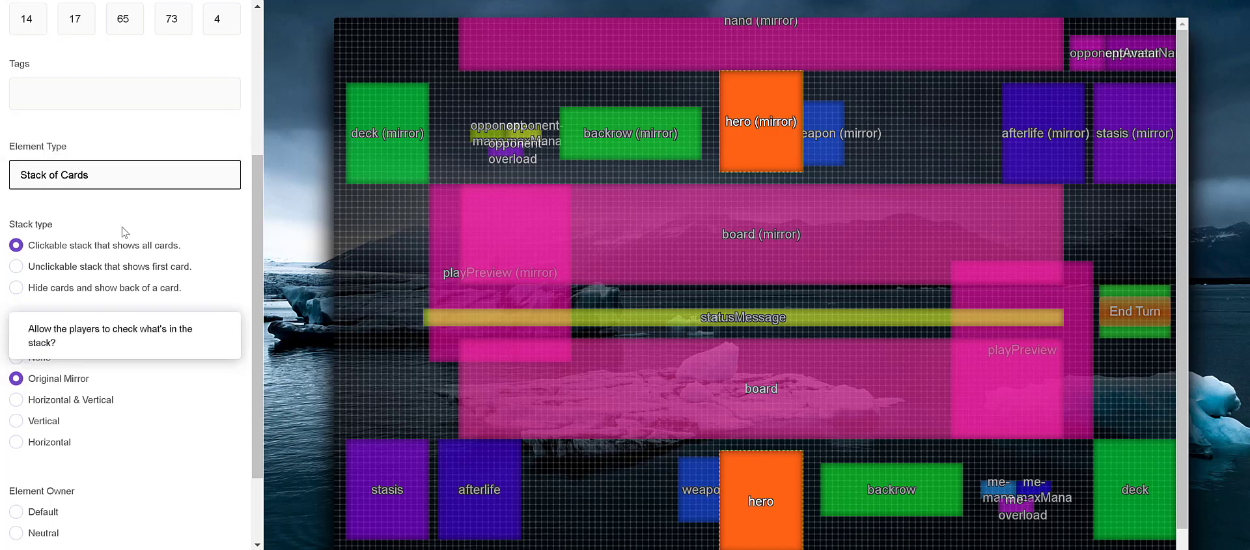
scroll(252, 210, down, 1)
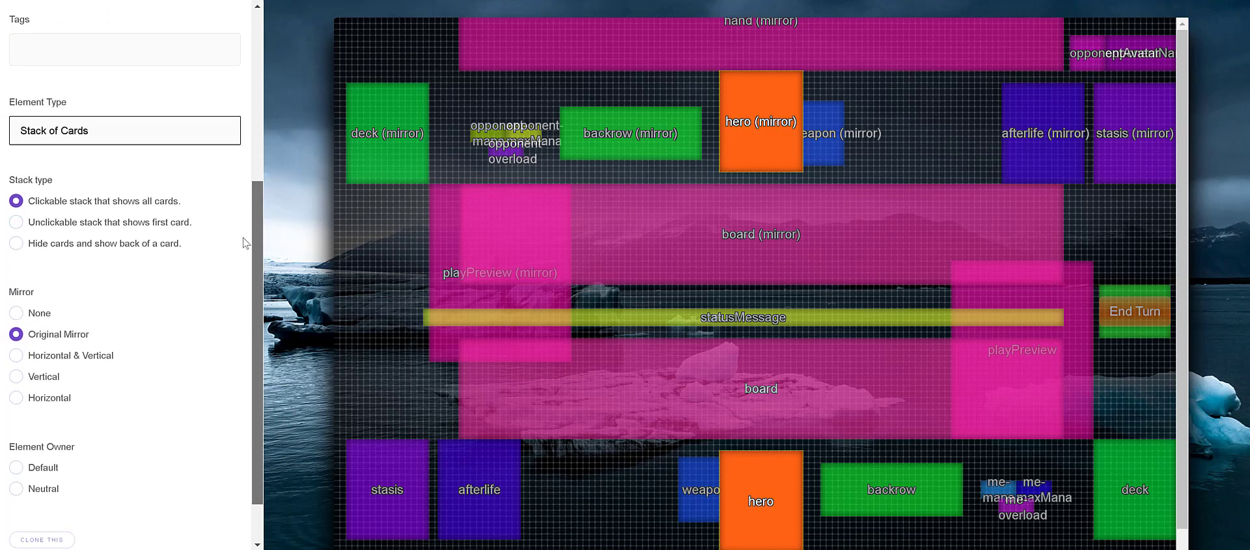
- Compare the type and mirror settings of the stasis, statusMessage, afterlife and board elements
click(505, 477)
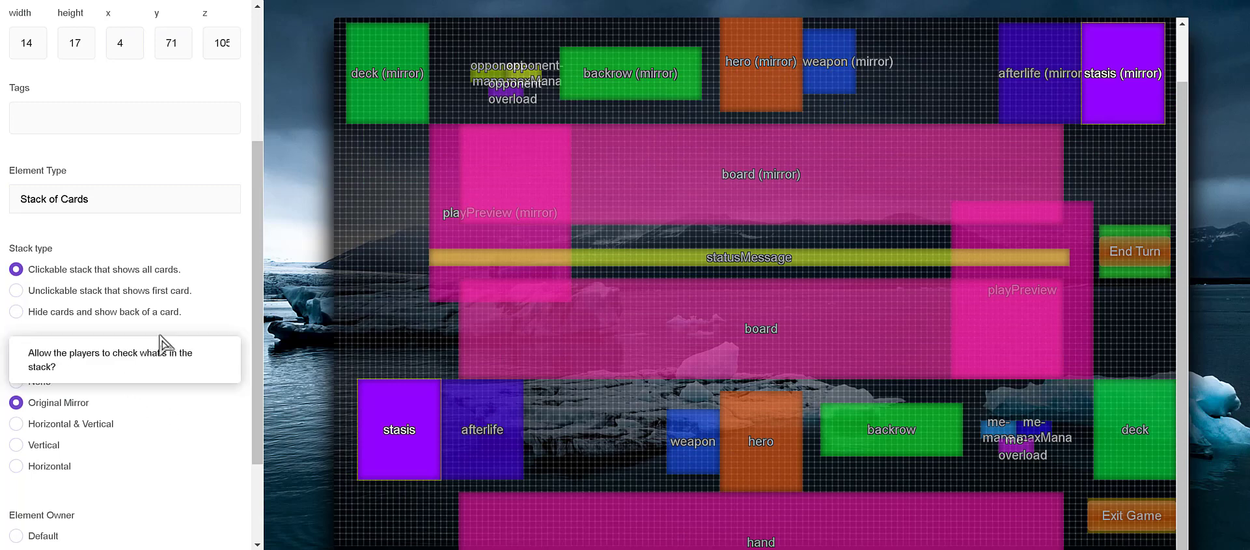
scroll(159, 344, down, 2)
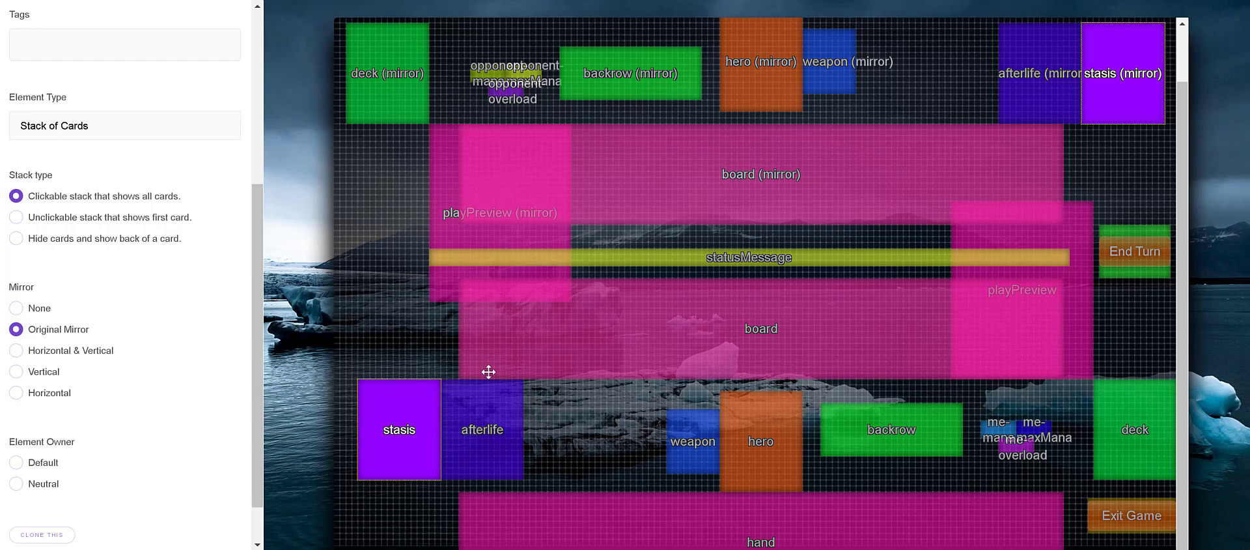
click(694, 259)
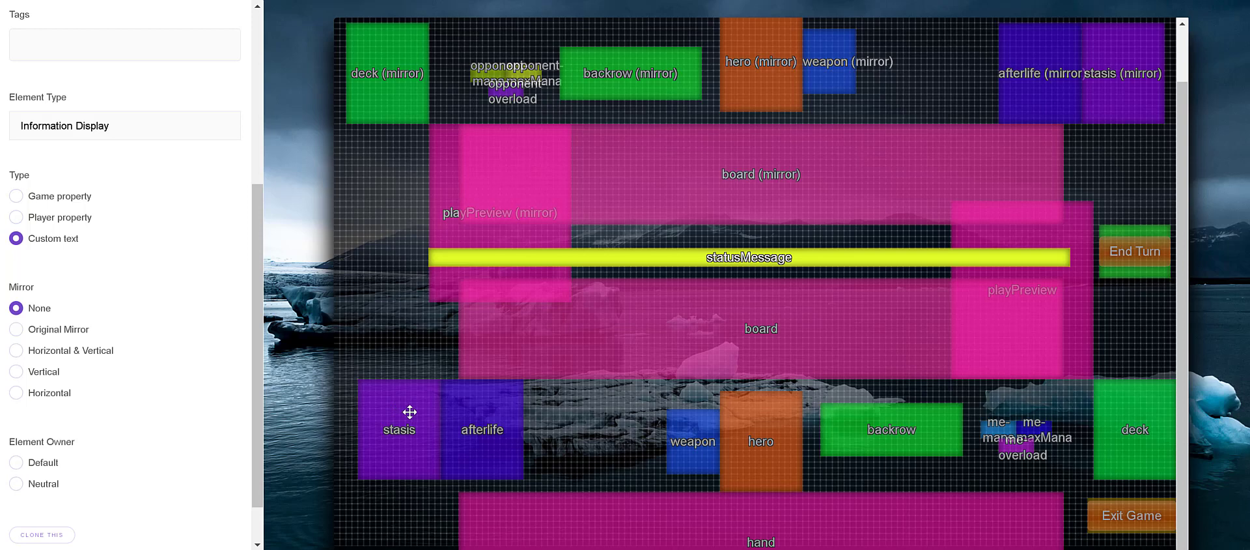
click(483, 416)
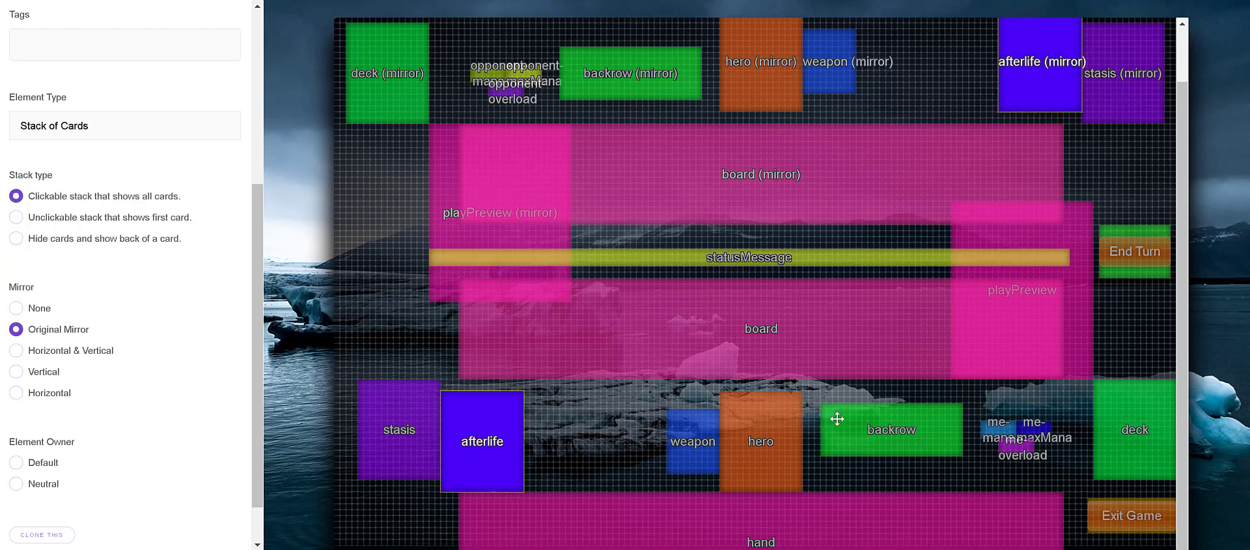
click(790, 363)
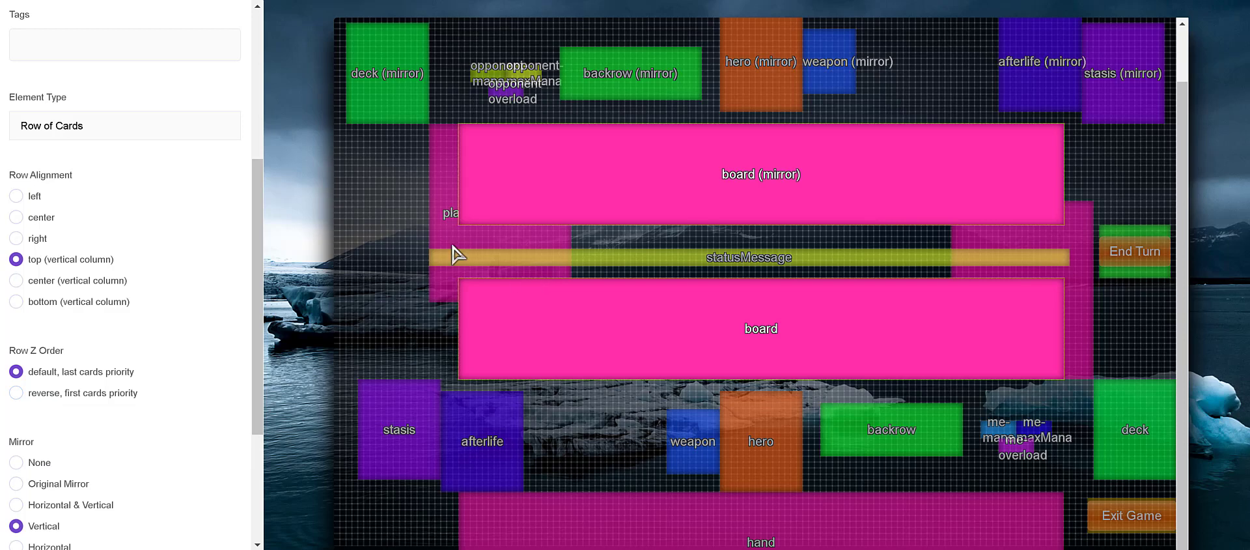
- Try the Vertical, Horizontal, and Horizontal & Vertical mirror options on the afterlife element, ending on Original Mirror
click(490, 451)
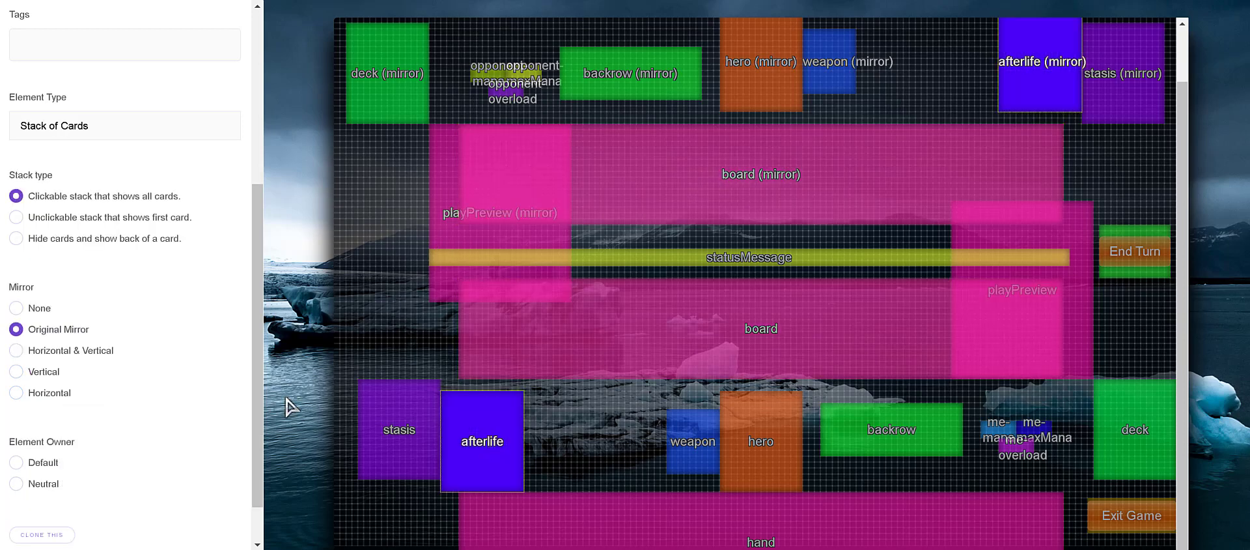
click(52, 376)
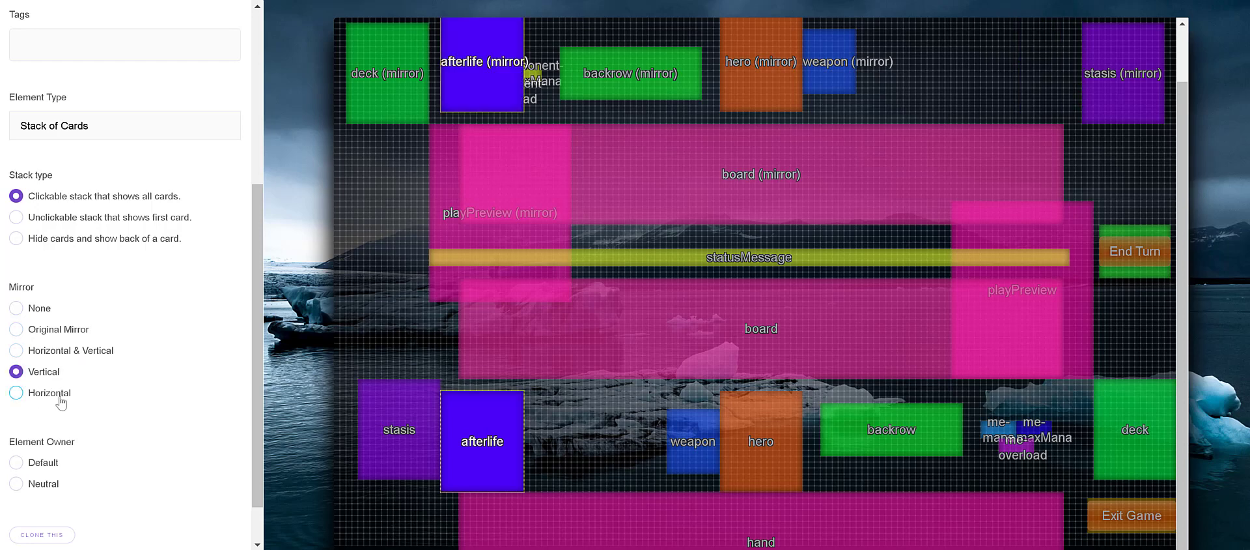
click(60, 398)
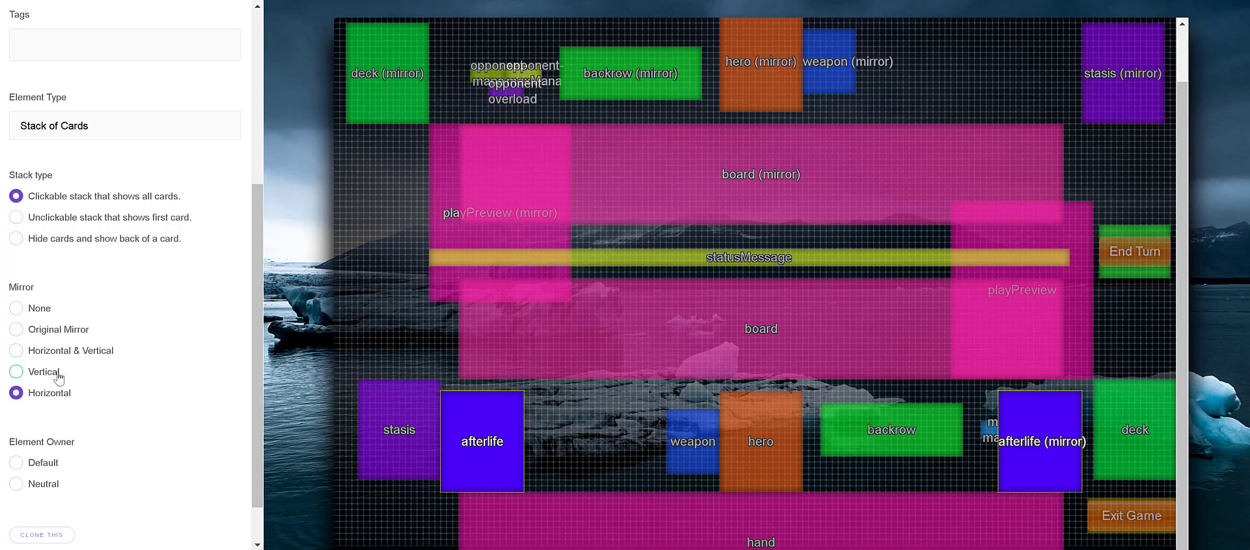
click(59, 376)
click(59, 330)
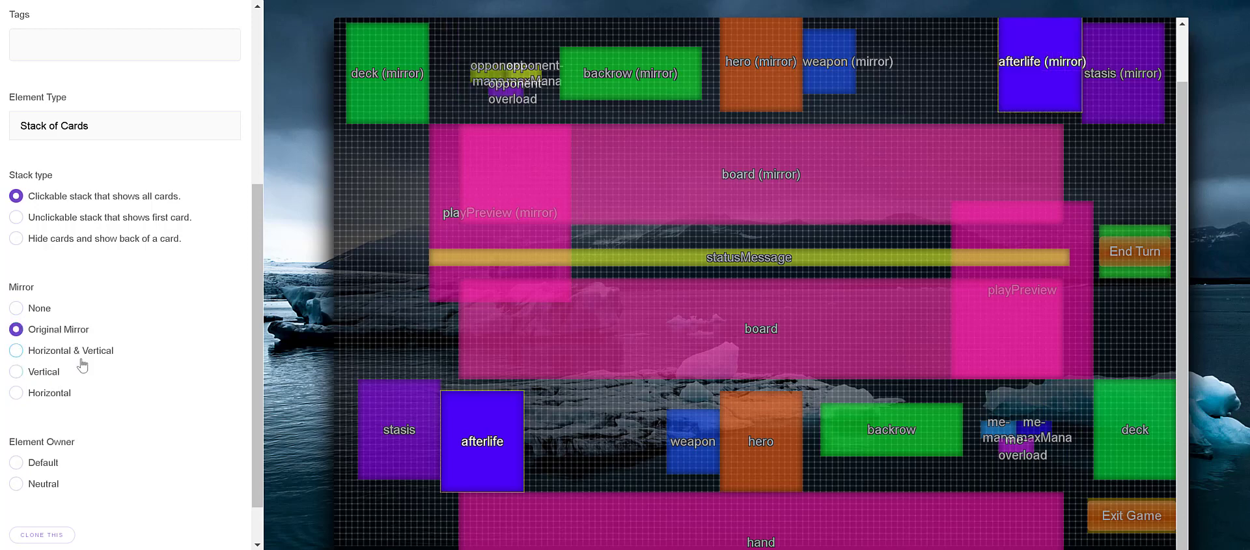
click(69, 350)
click(63, 332)
click(30, 374)
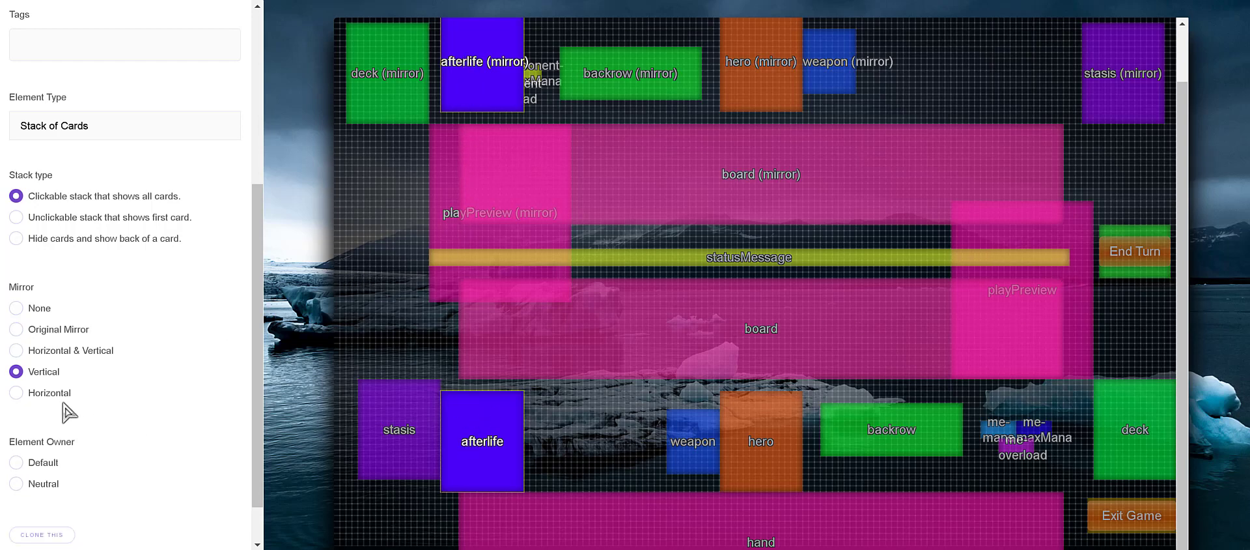
click(16, 393)
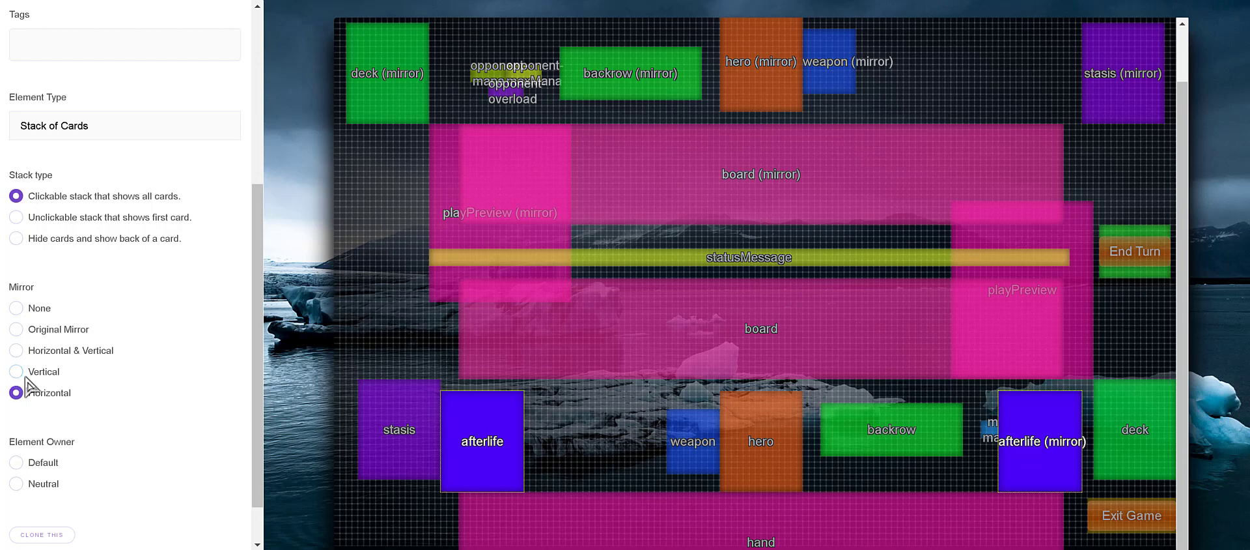
click(17, 330)
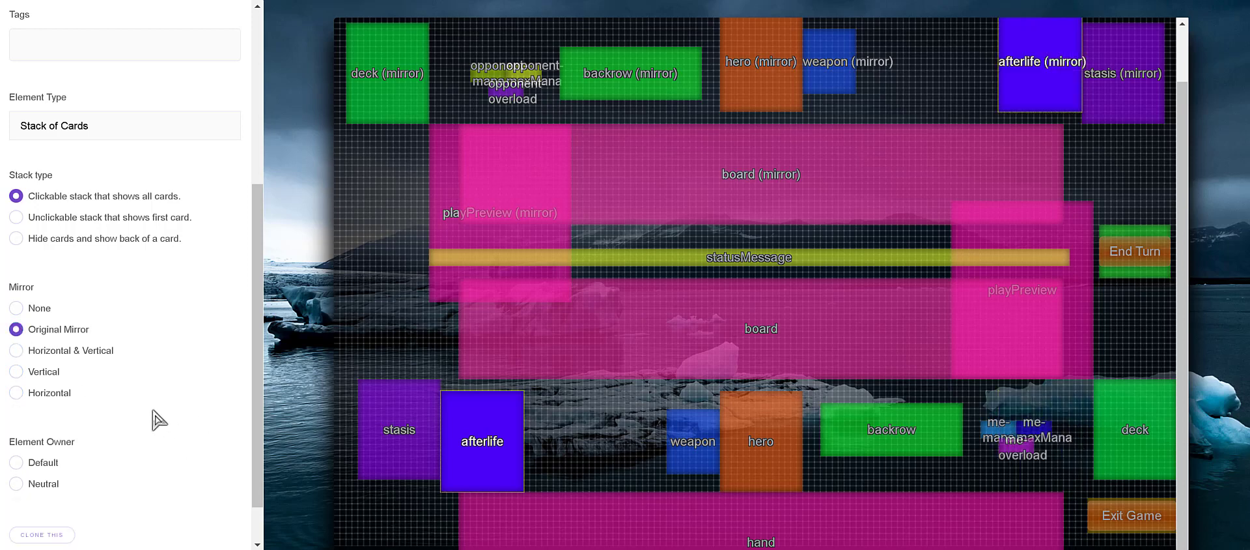
- Try the Neutral owner option on the afterlife element, ending with its element owner set to Default
scroll(130, 424, down, 1)
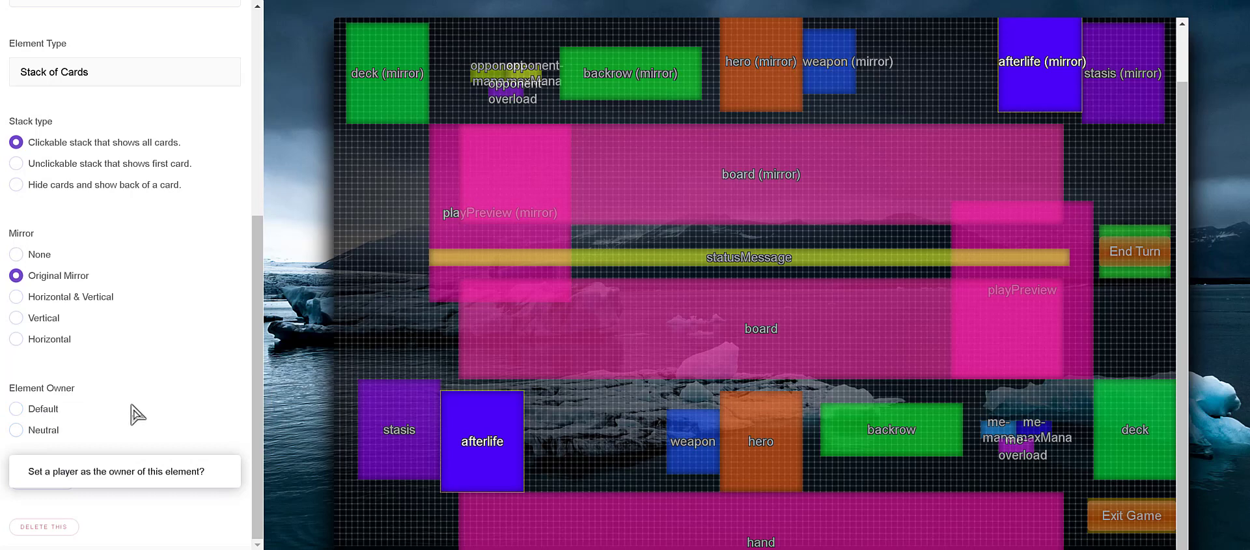
click(44, 432)
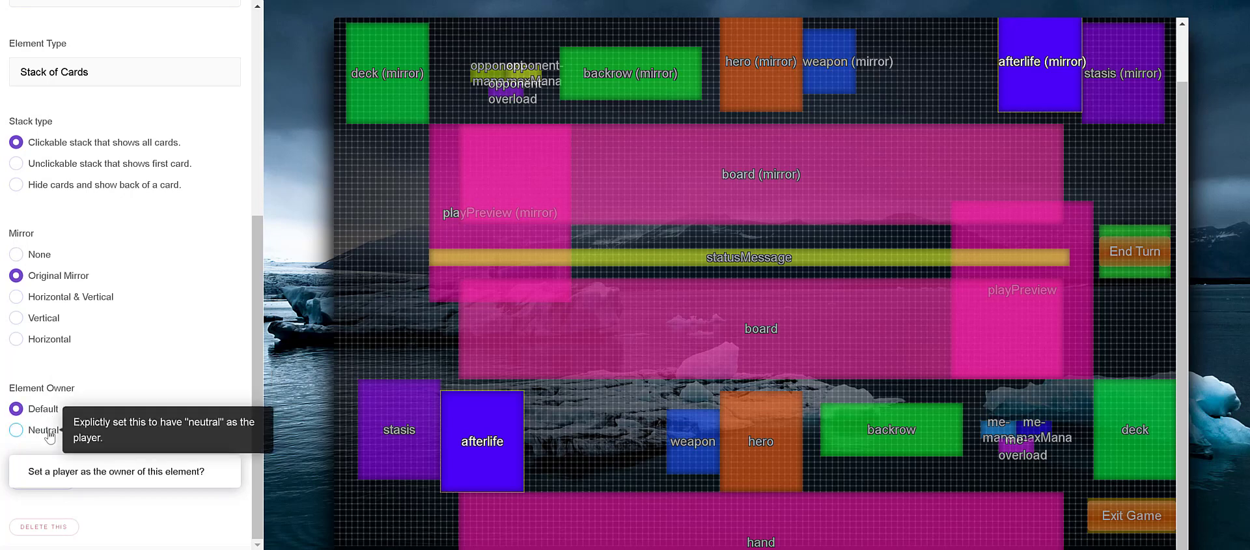
click(43, 408)
mouse_move(38, 417)
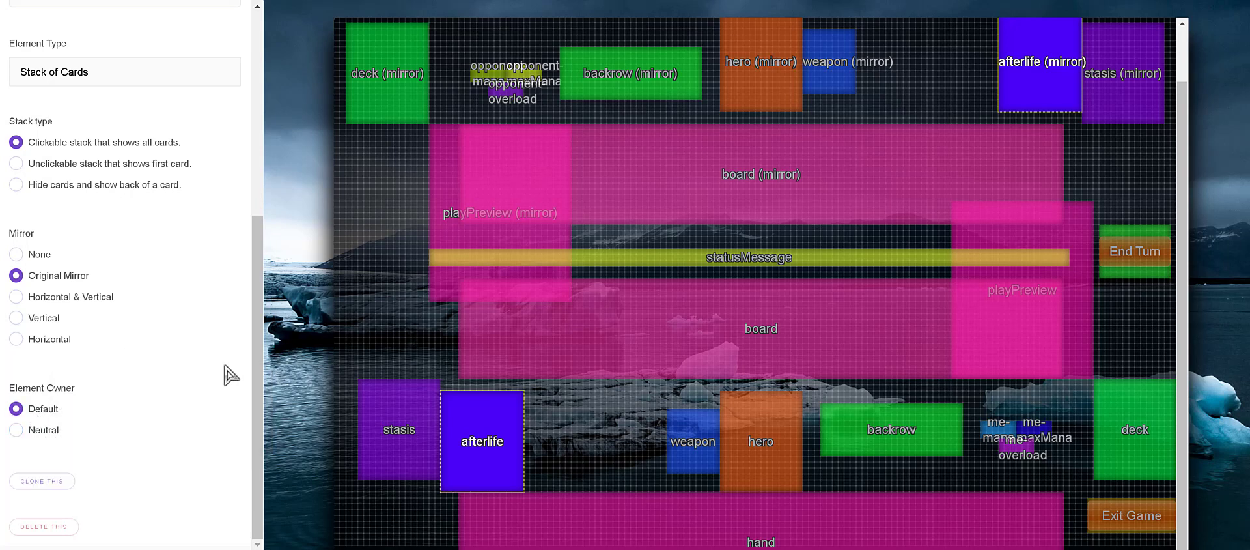
mouse_move(91, 443)
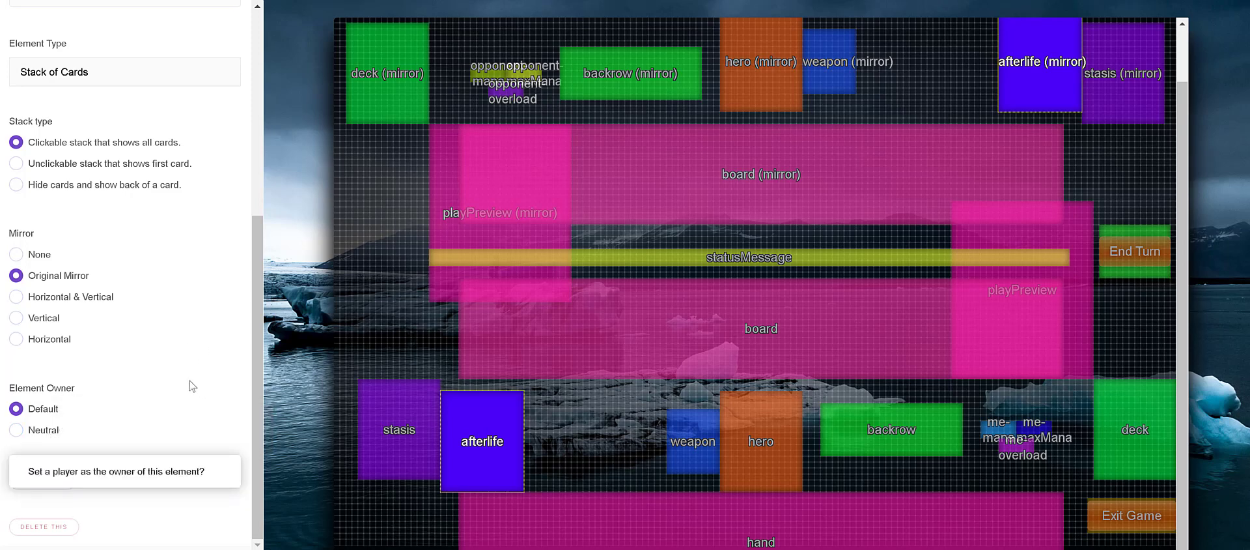
- Set the afterlife element's type to Row of Cards and review its row alignment and row z order options
scroll(189, 384, up, 3)
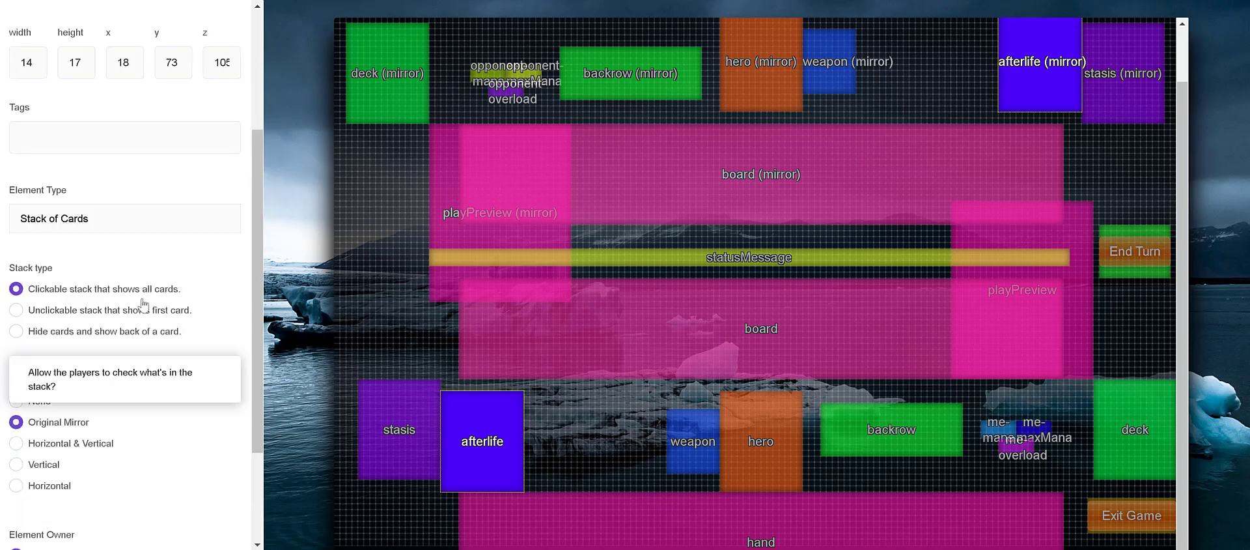
click(98, 223)
click(97, 221)
click(98, 221)
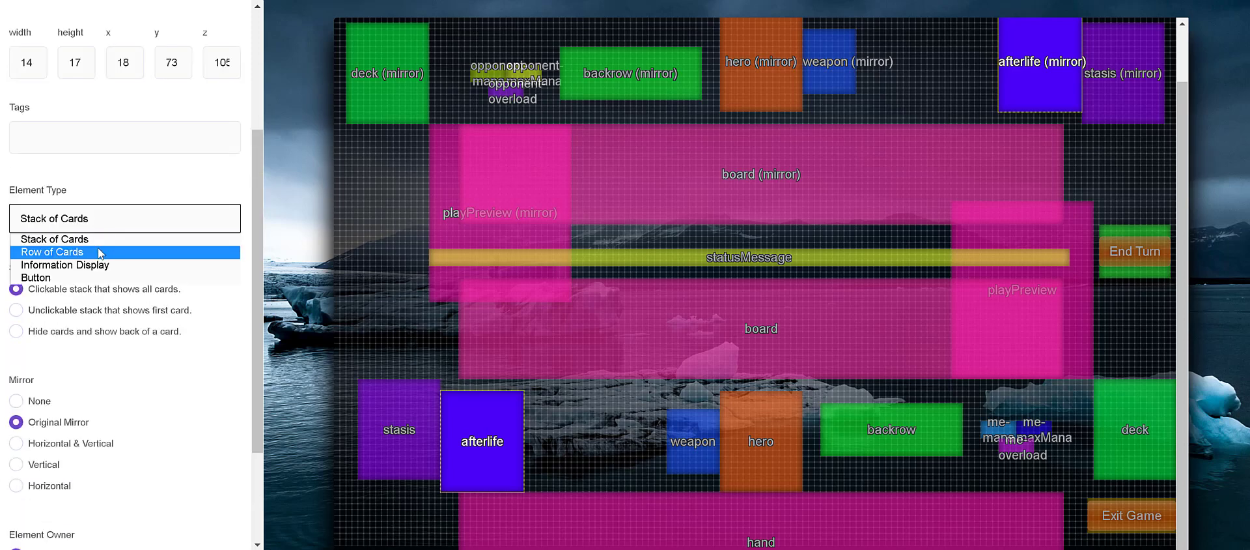
click(98, 251)
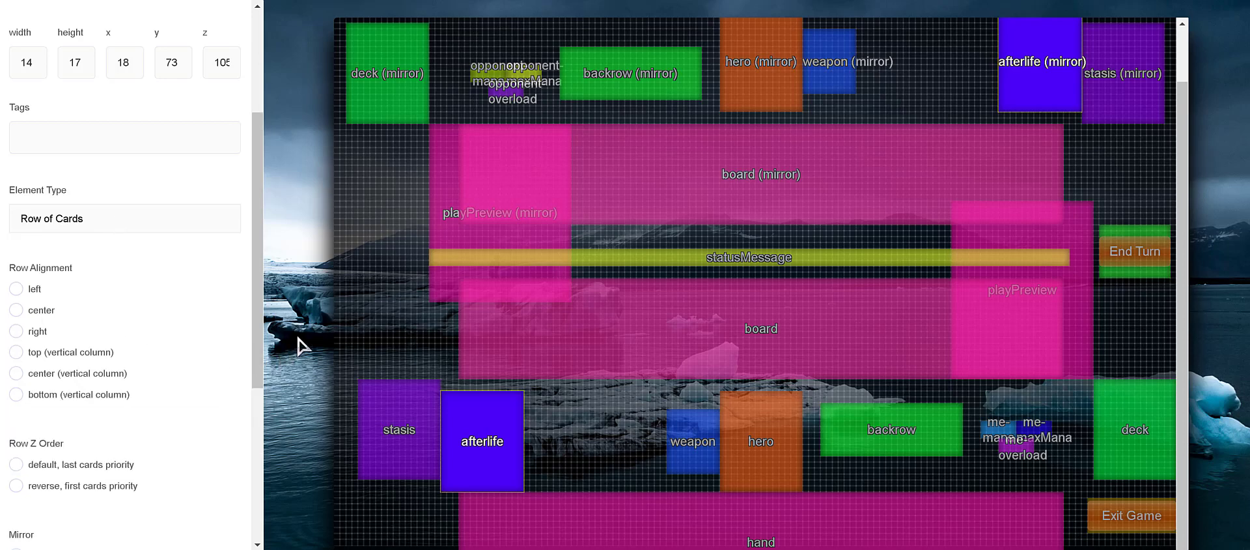
mouse_move(254, 263)
mouse_down()
mouse_move(259, 298)
mouse_move(265, 246)
mouse_up()
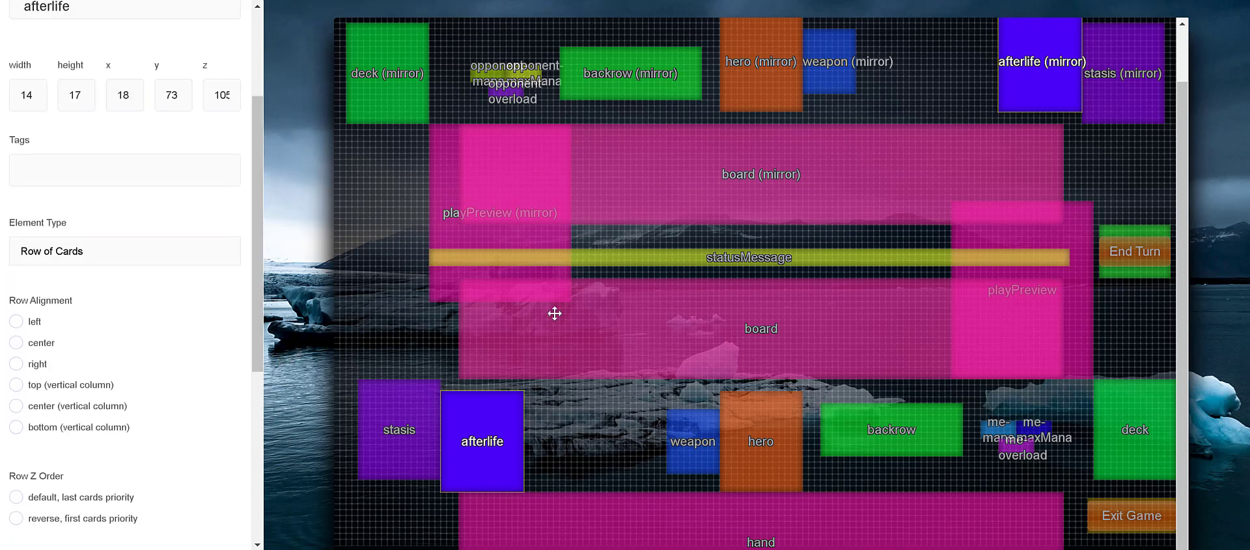
- Move the board element one grid cell over to x 22 and set its row alignment to center
click(625, 325)
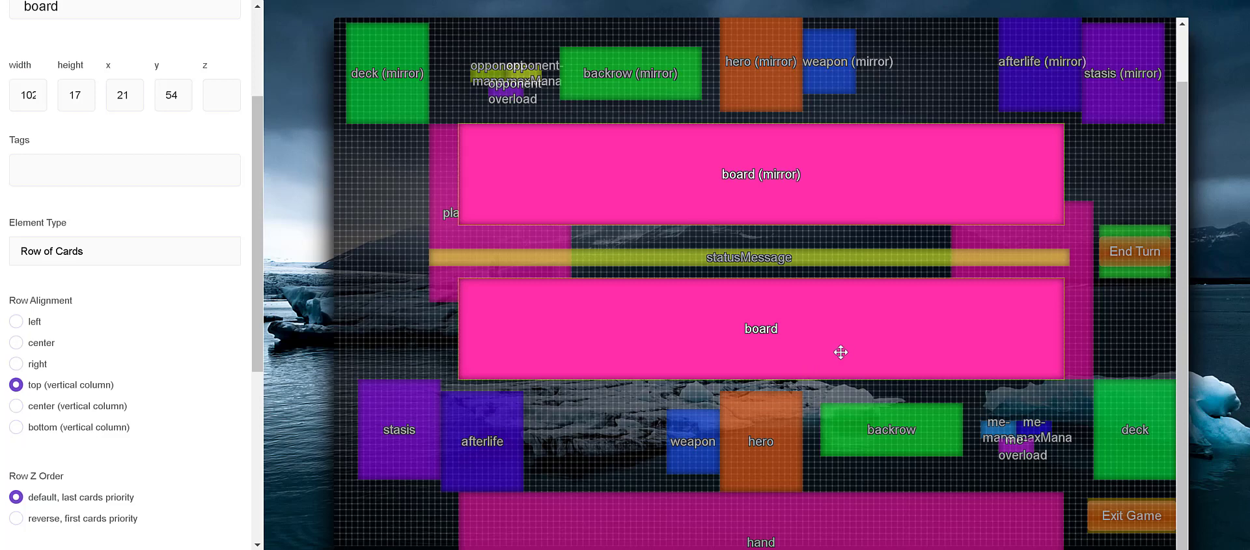
scroll(753, 364, up, 1)
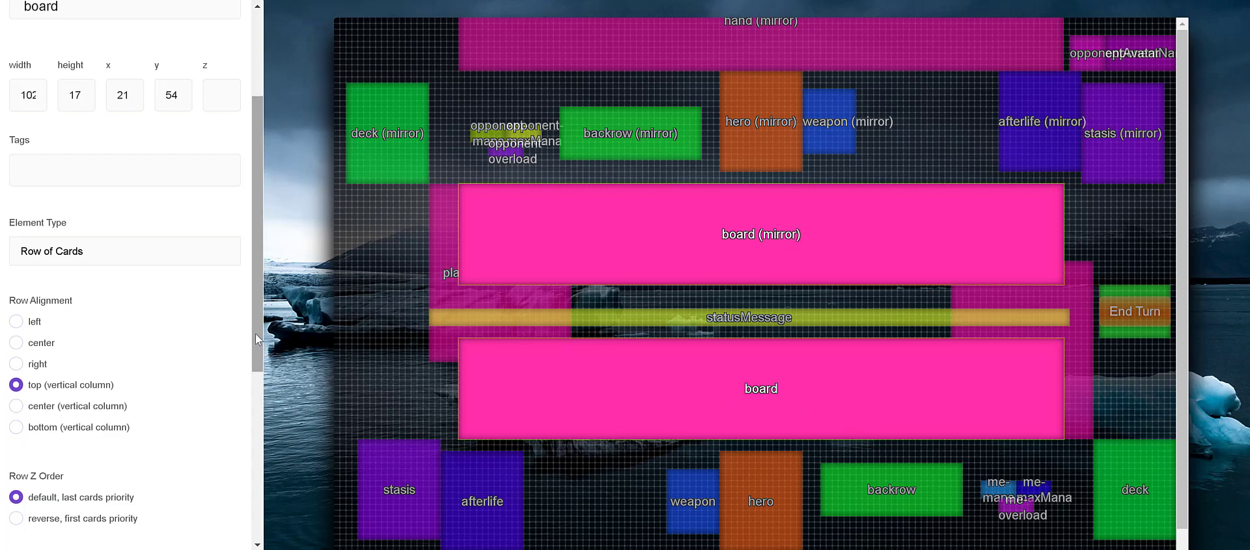
scroll(247, 446, down, 3)
scroll(196, 384, up, 1)
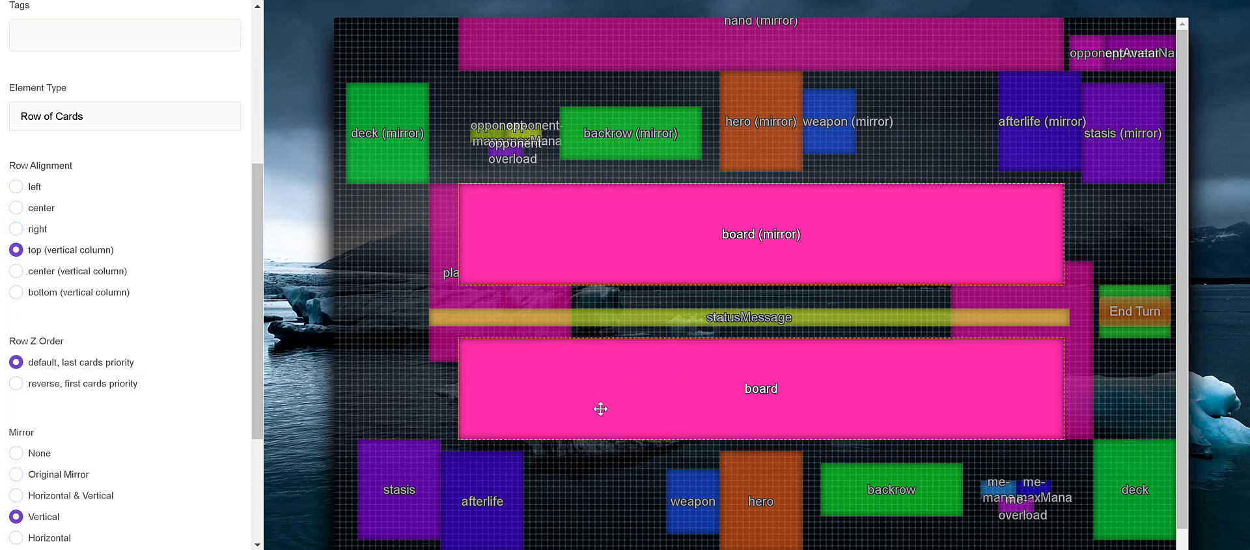
drag(699, 406, 704, 406)
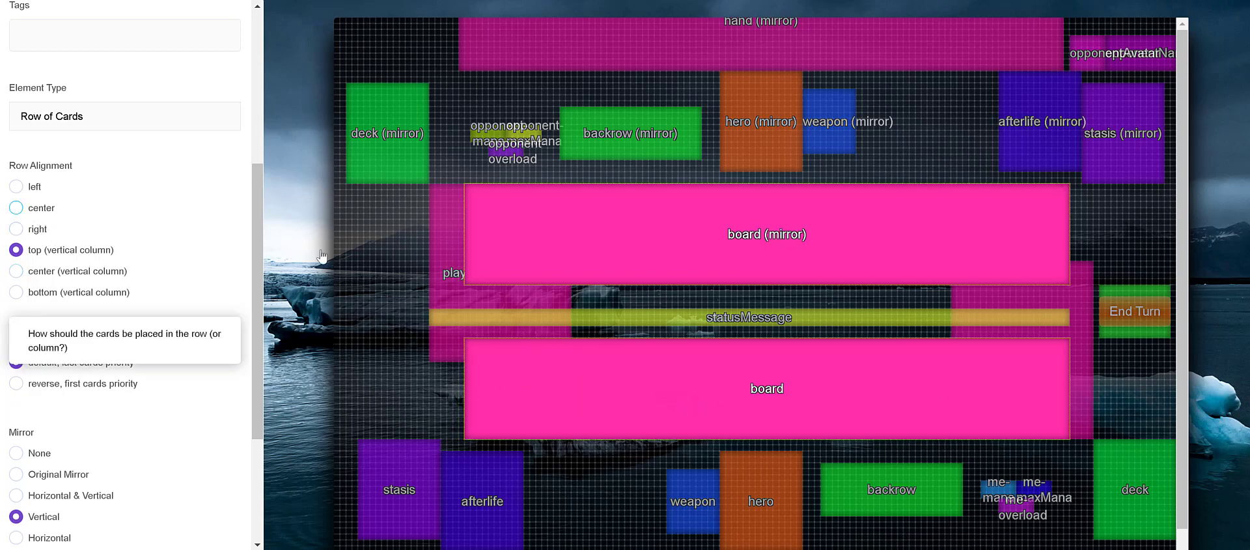
click(39, 209)
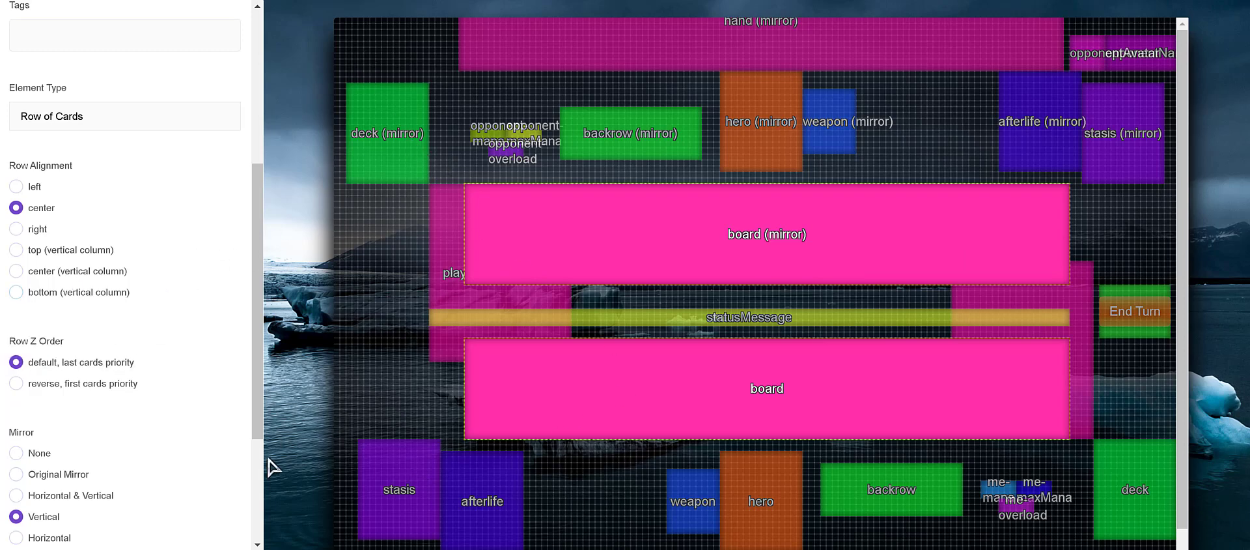
- Examine the board element's z value, row z order and mirror options
drag(252, 344, 210, 240)
click(220, 132)
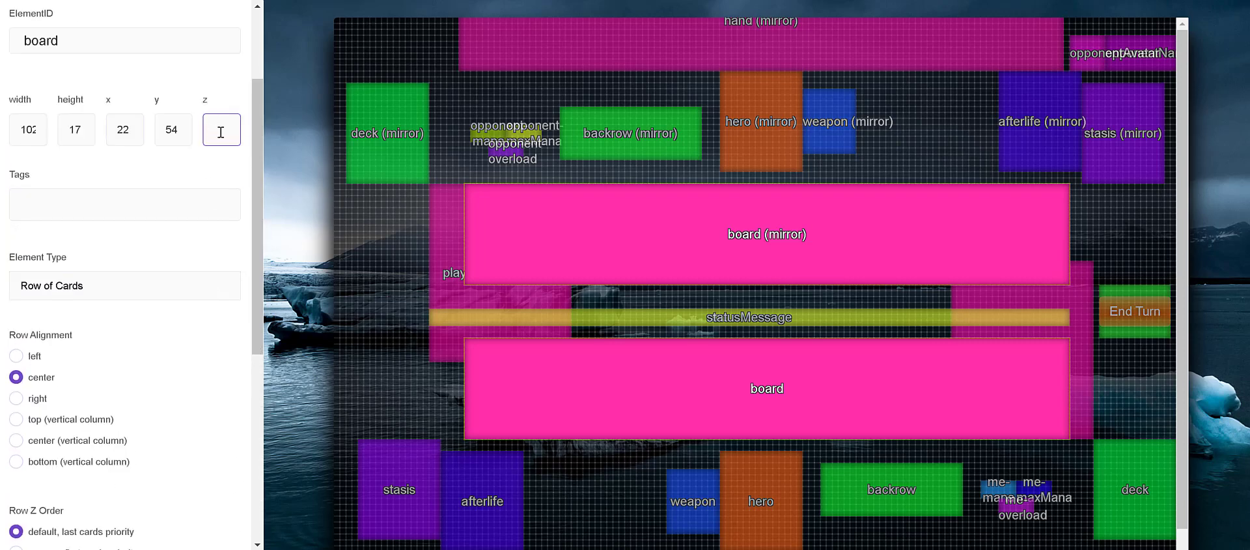
drag(256, 124, 247, 251)
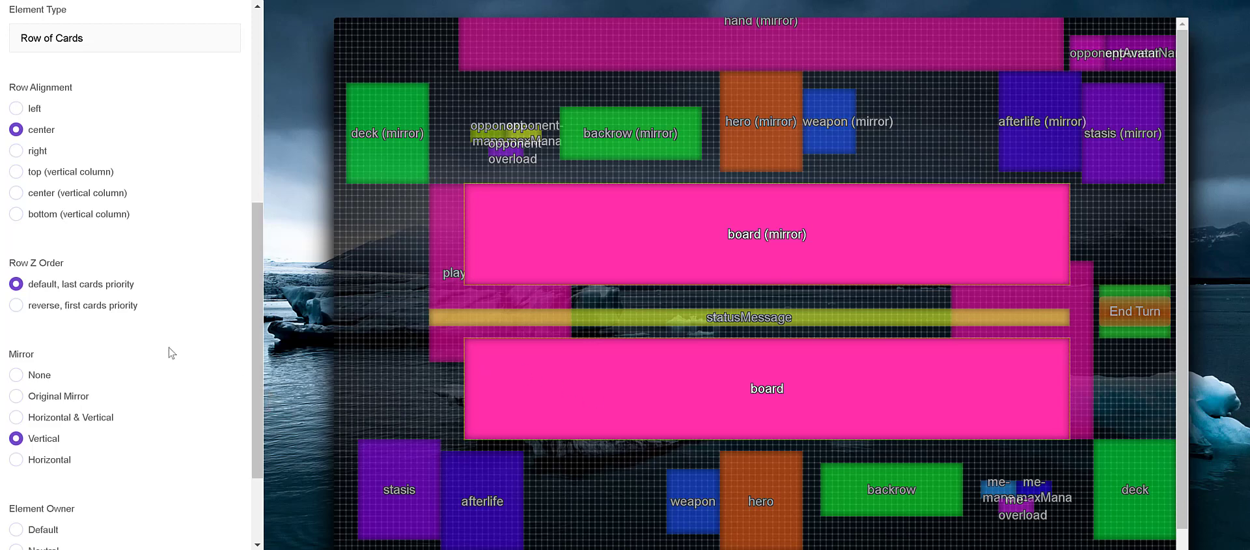
scroll(170, 348, down, 1)
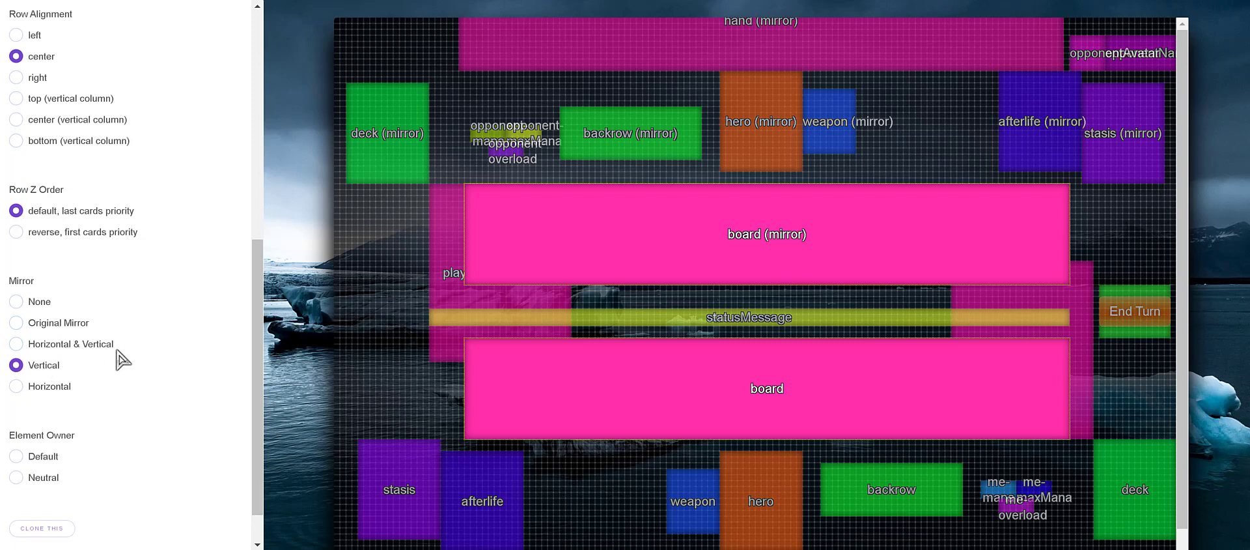
- Set the board element's type to Information Display and review its game property, player property and custom text options
scroll(163, 287, up, 4)
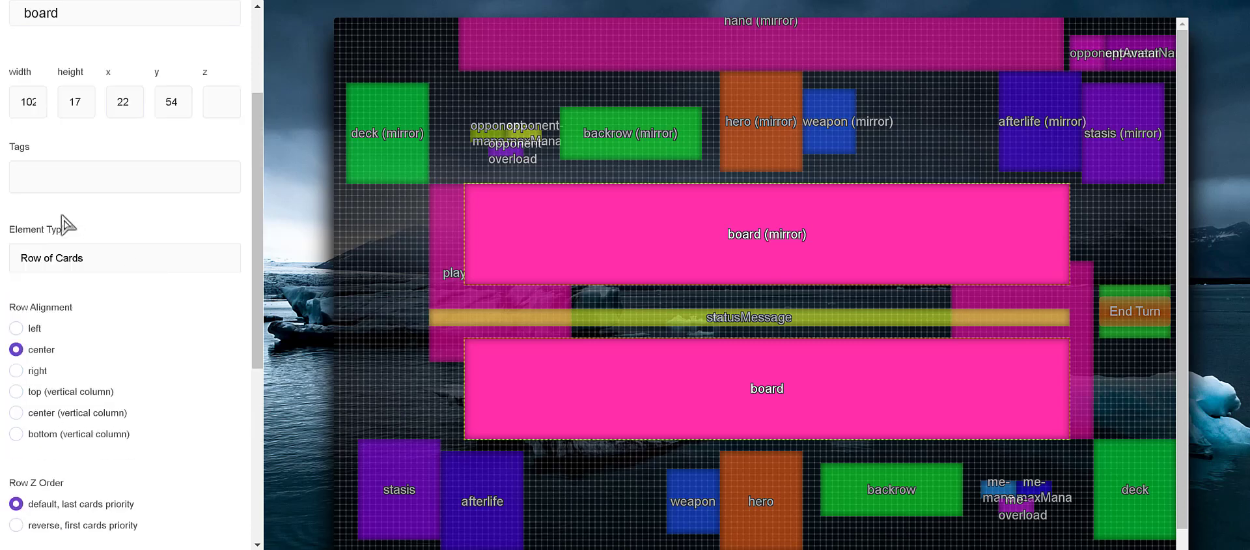
click(143, 261)
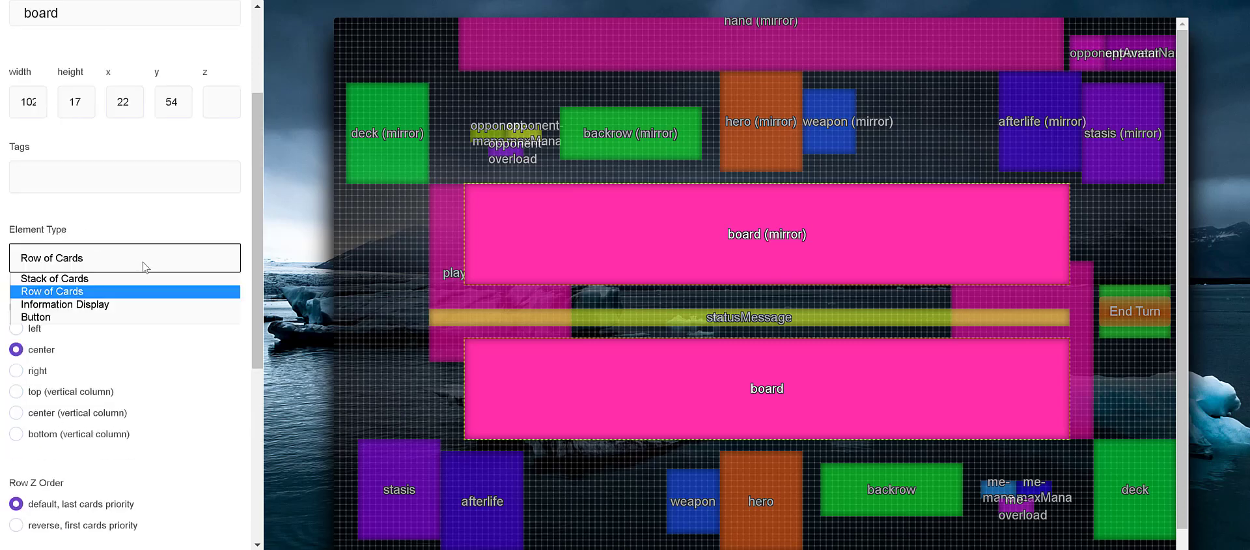
click(132, 306)
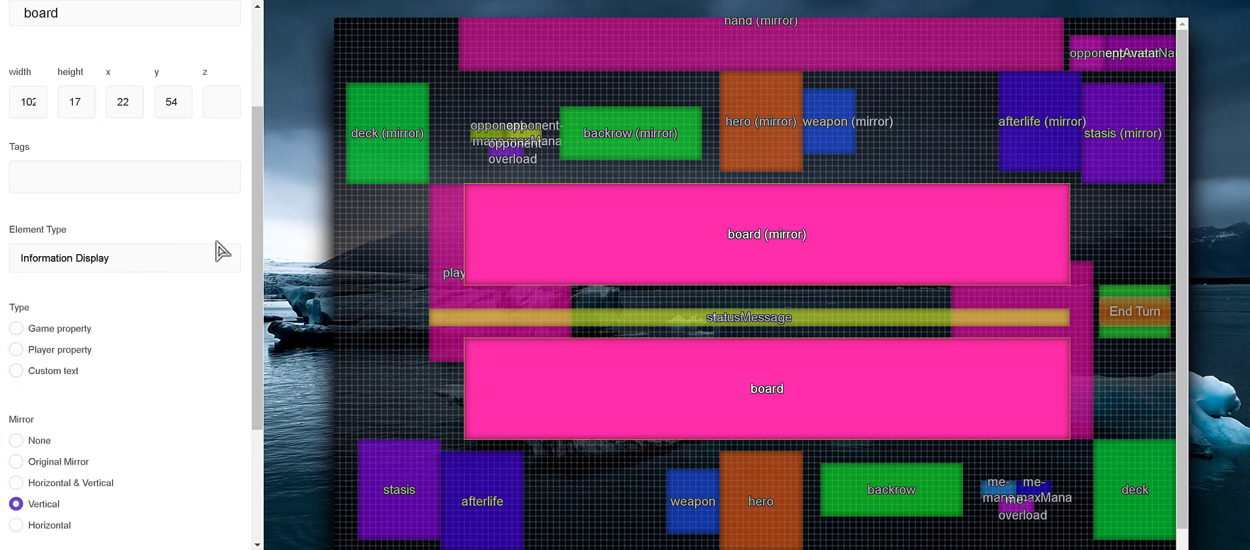
drag(253, 221, 250, 254)
mouse_move(65, 287)
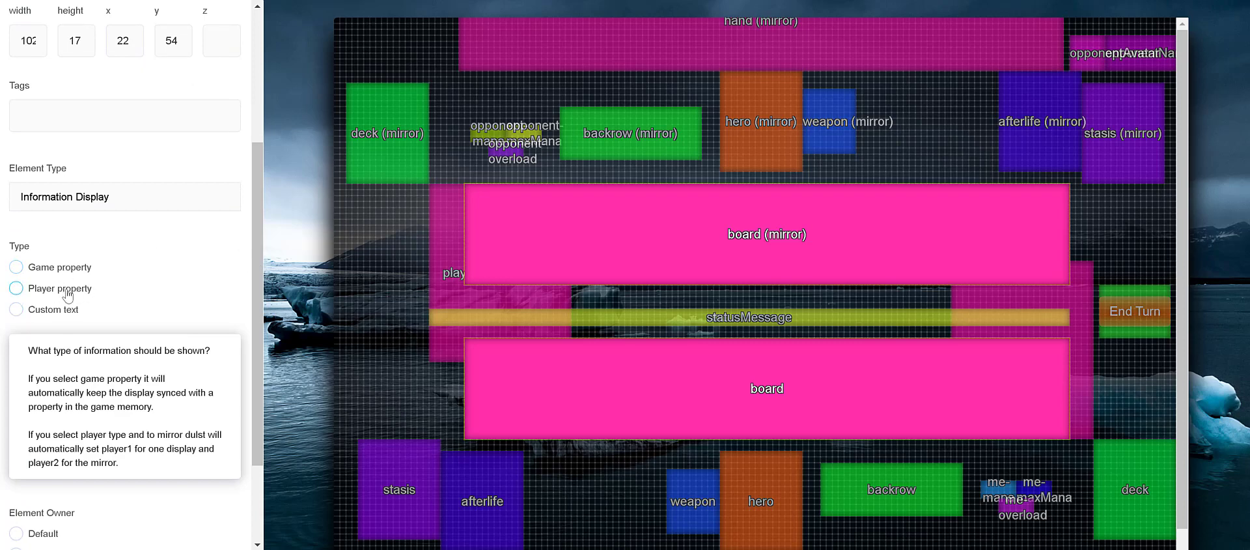
- Compare the information type and mirror settings of the opponent and me mana and maxMana elements
click(494, 129)
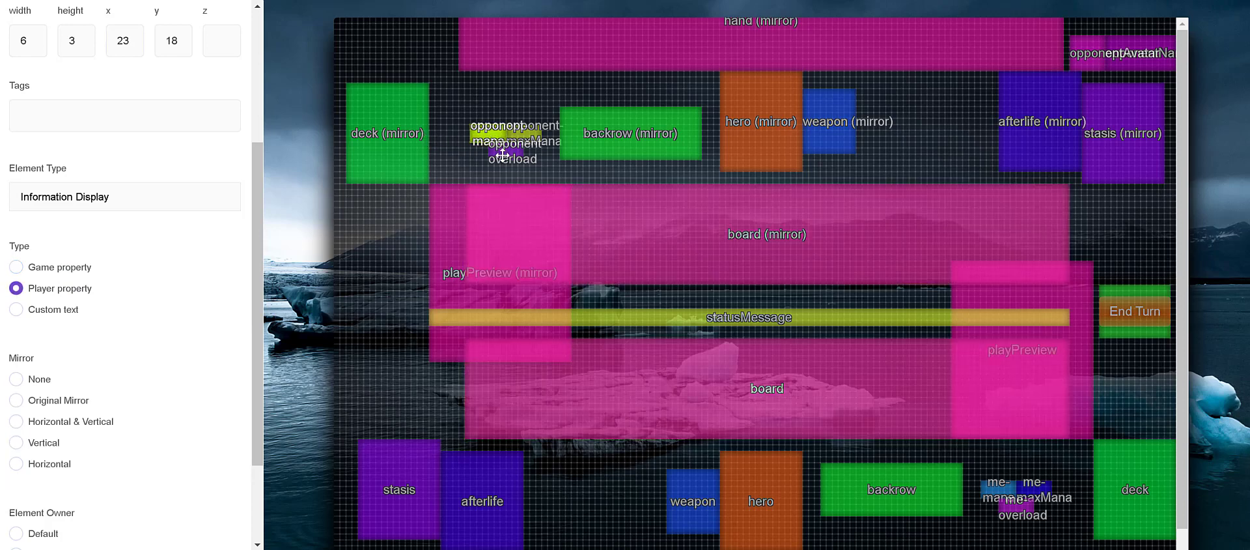
click(531, 134)
click(492, 135)
click(521, 133)
mouse_move(48, 293)
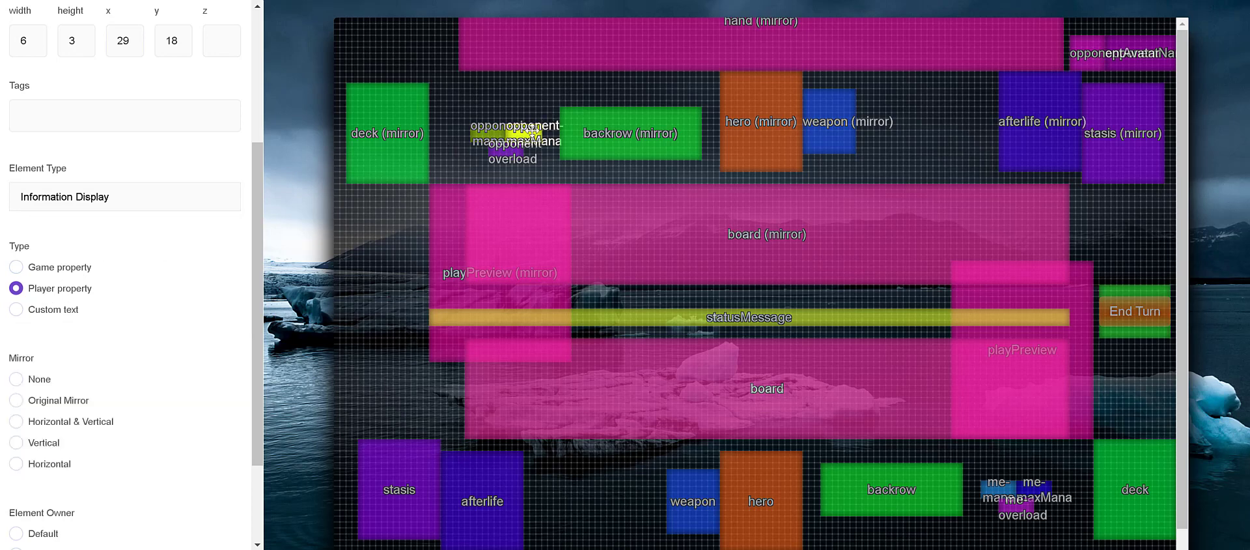
click(533, 130)
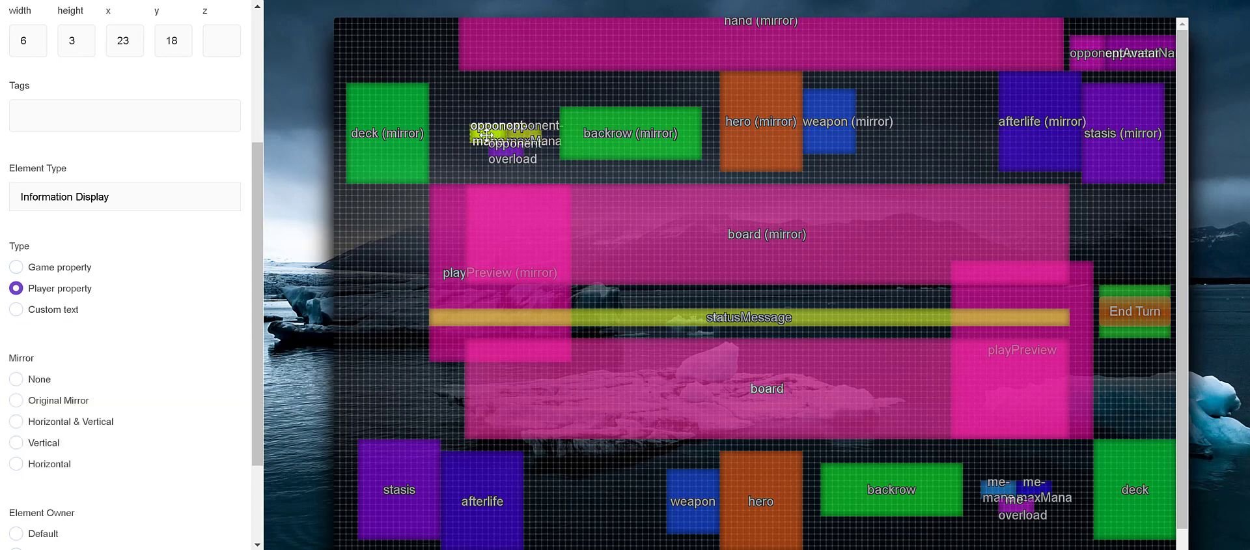
click(533, 130)
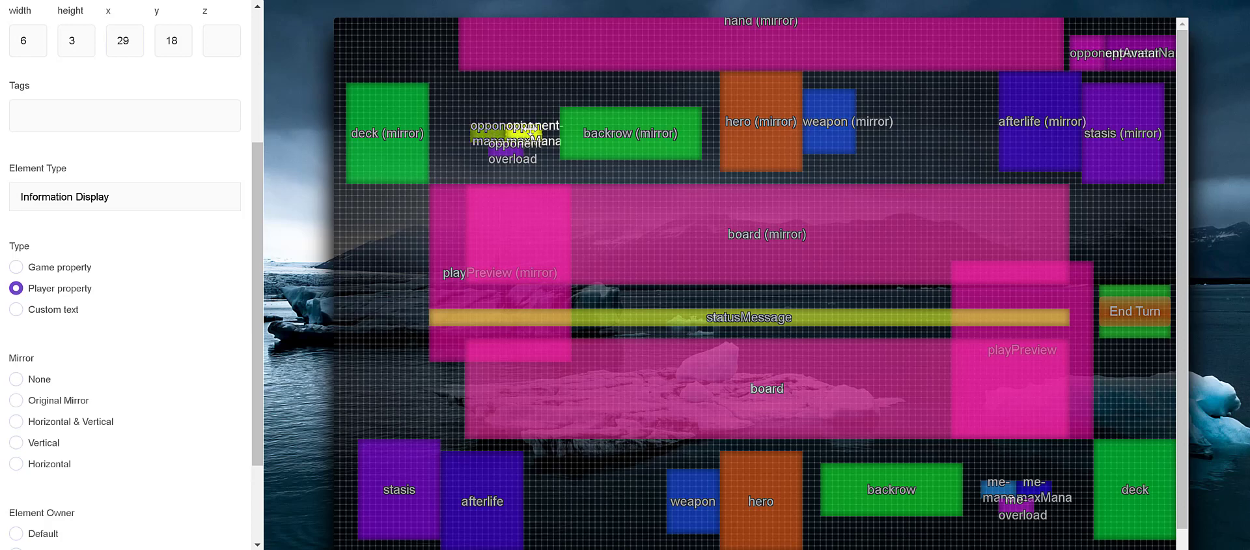
click(993, 491)
click(1042, 487)
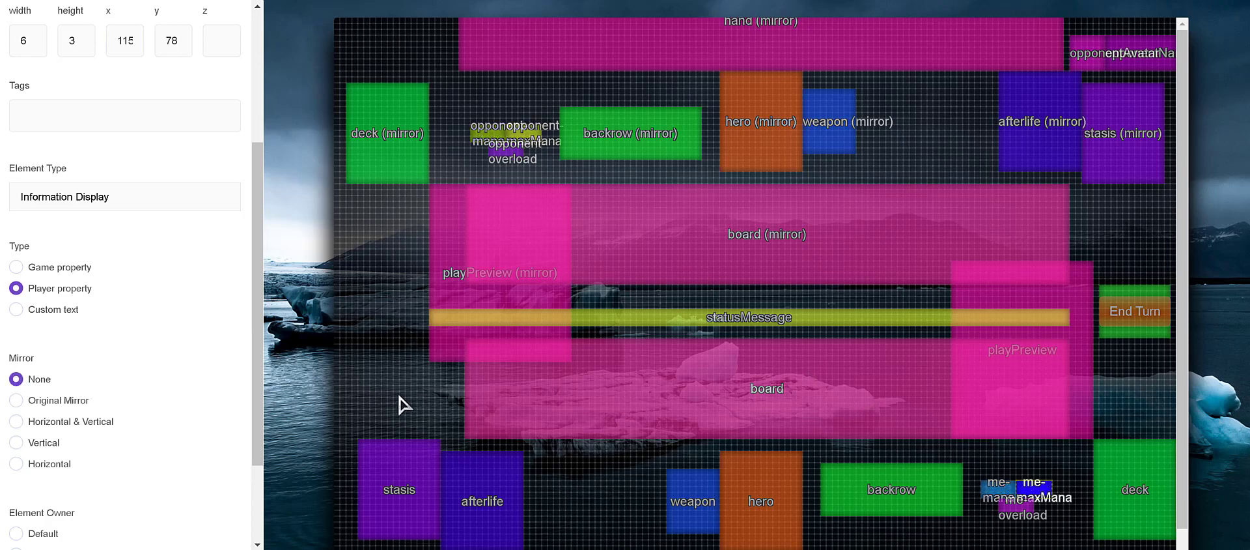
scroll(183, 334, down, 3)
scroll(195, 404, up, 3)
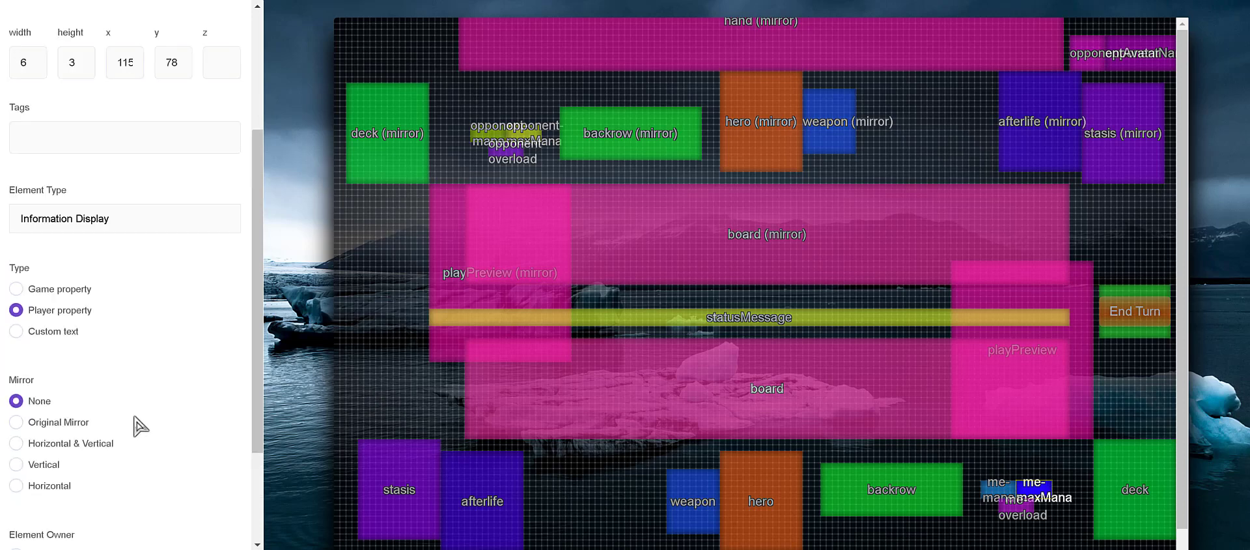
- Compare the element IDs of the opponent and me mana and maxMana elements and the opponent overload element
click(479, 132)
scroll(206, 212, up, 3)
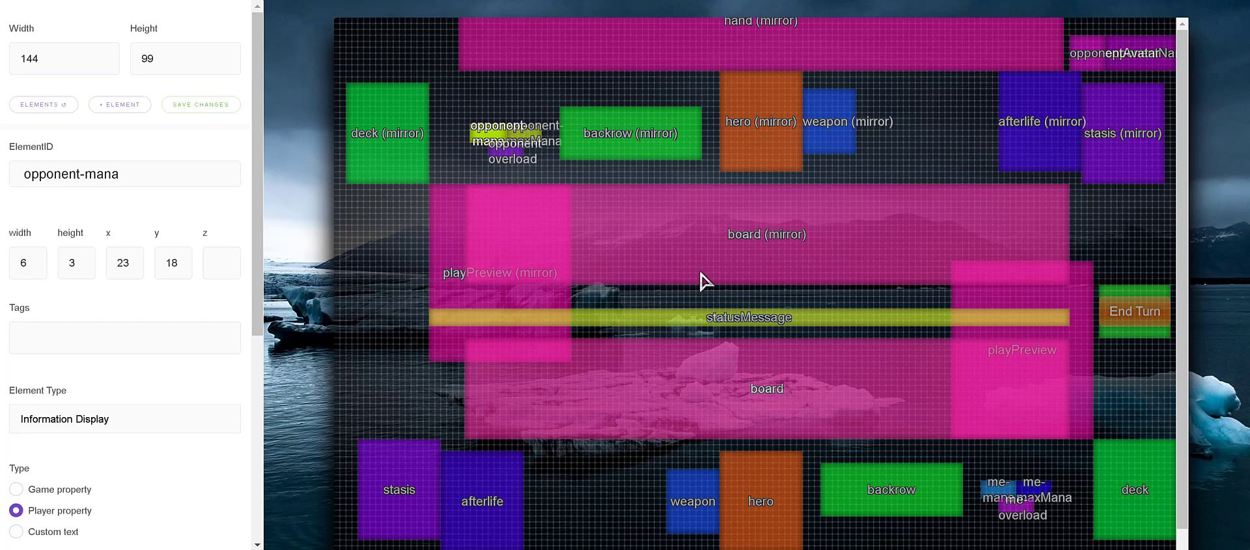
click(986, 486)
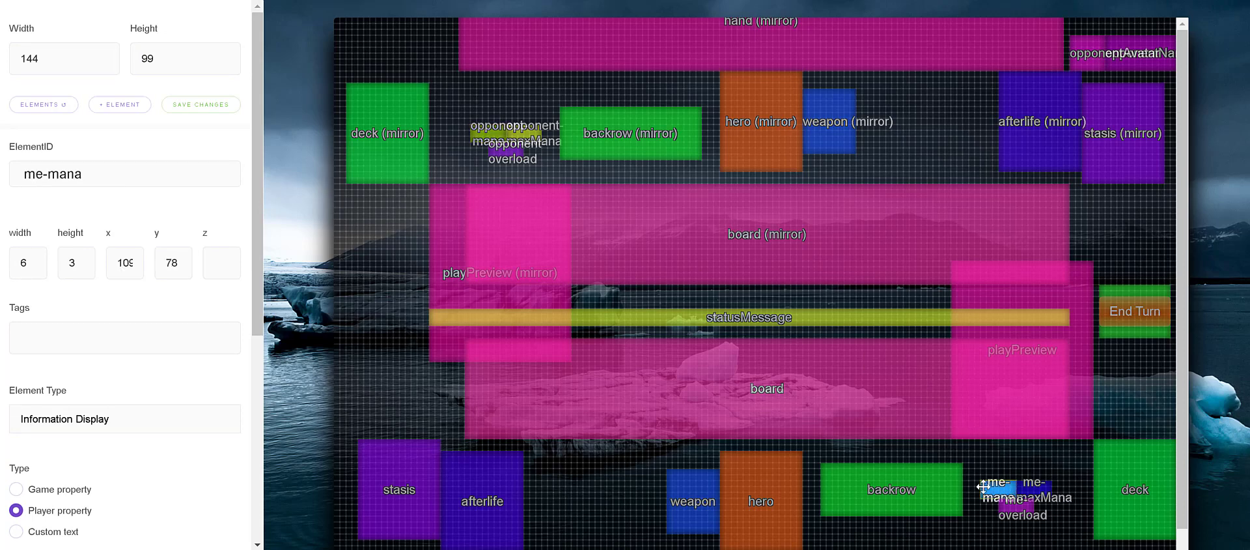
click(1026, 485)
click(995, 486)
click(477, 131)
click(525, 134)
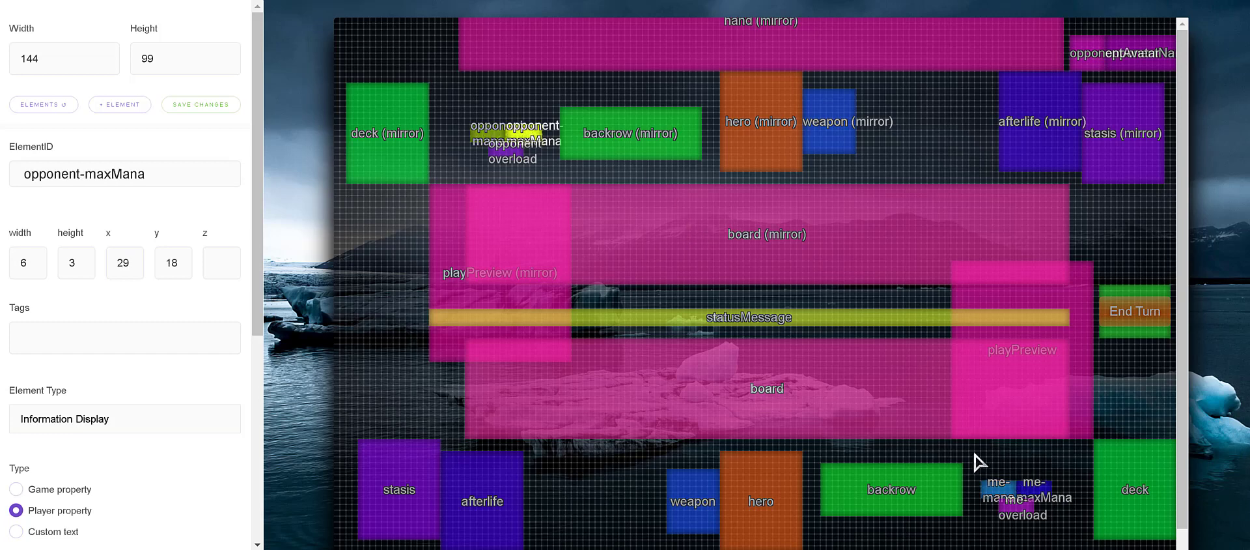
click(503, 141)
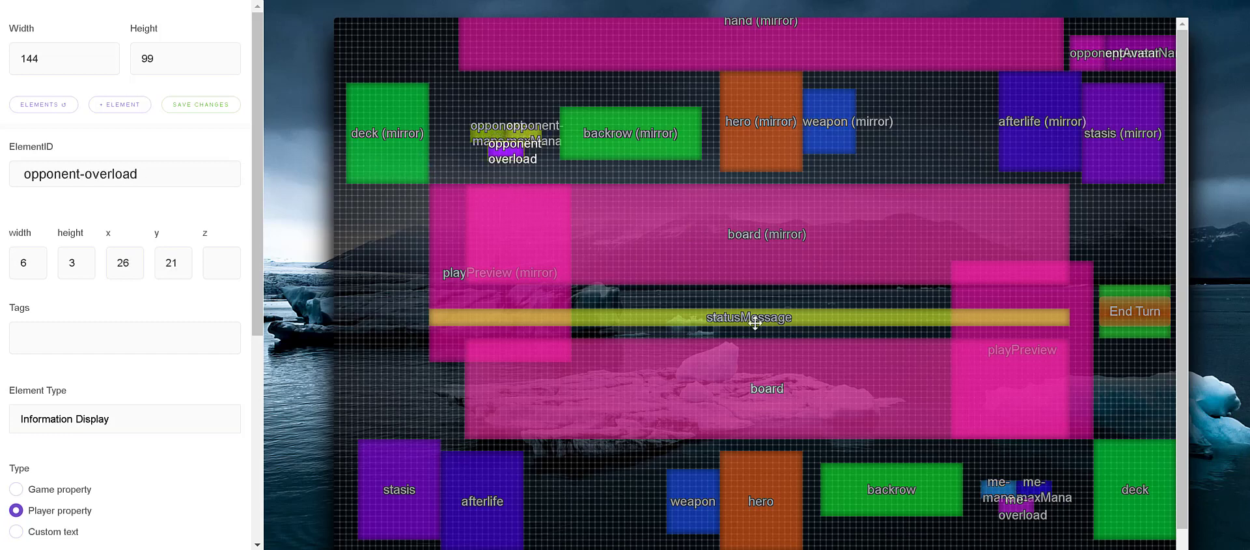
- Examine the information type options and their explanation for the opponent-overload and opponent-mana elements
scroll(202, 340, down, 2)
scroll(202, 340, down, 1)
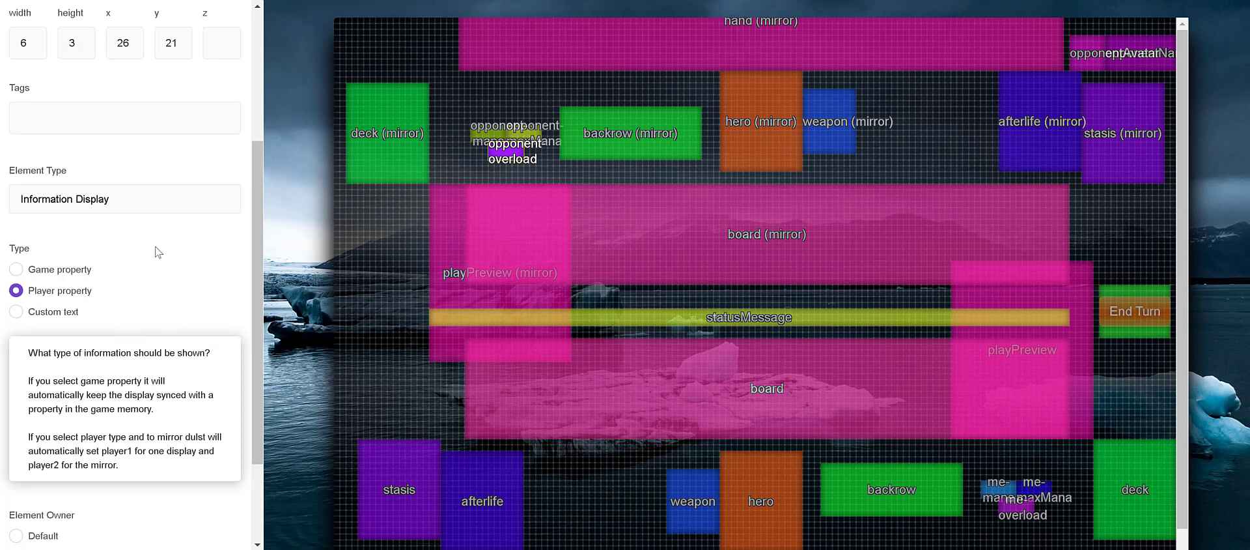
scroll(151, 263, down, 1)
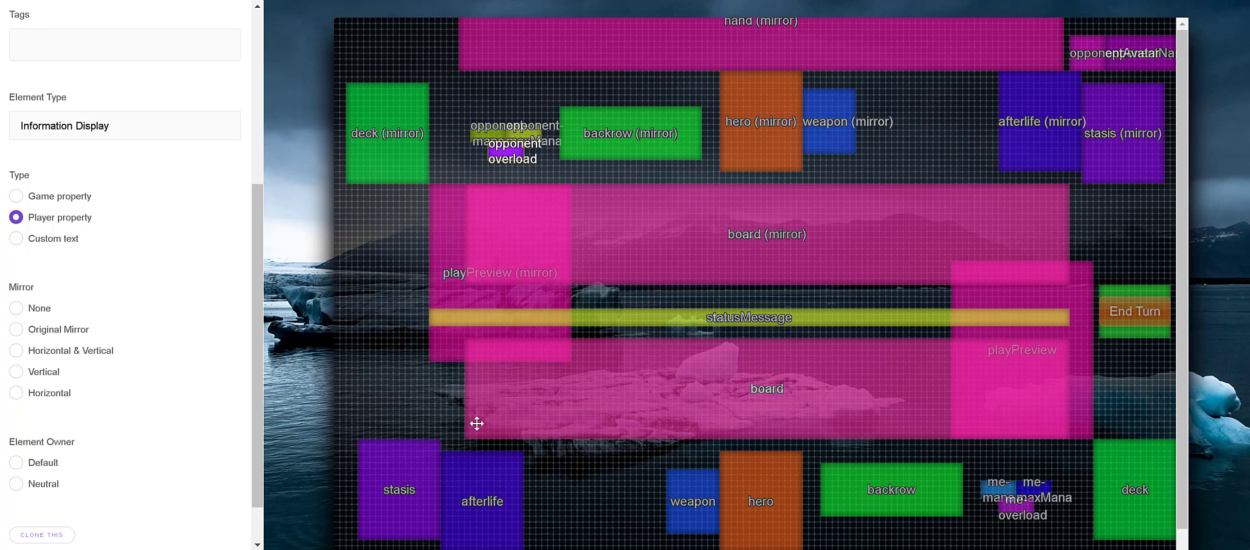
mouse_move(78, 219)
click(475, 131)
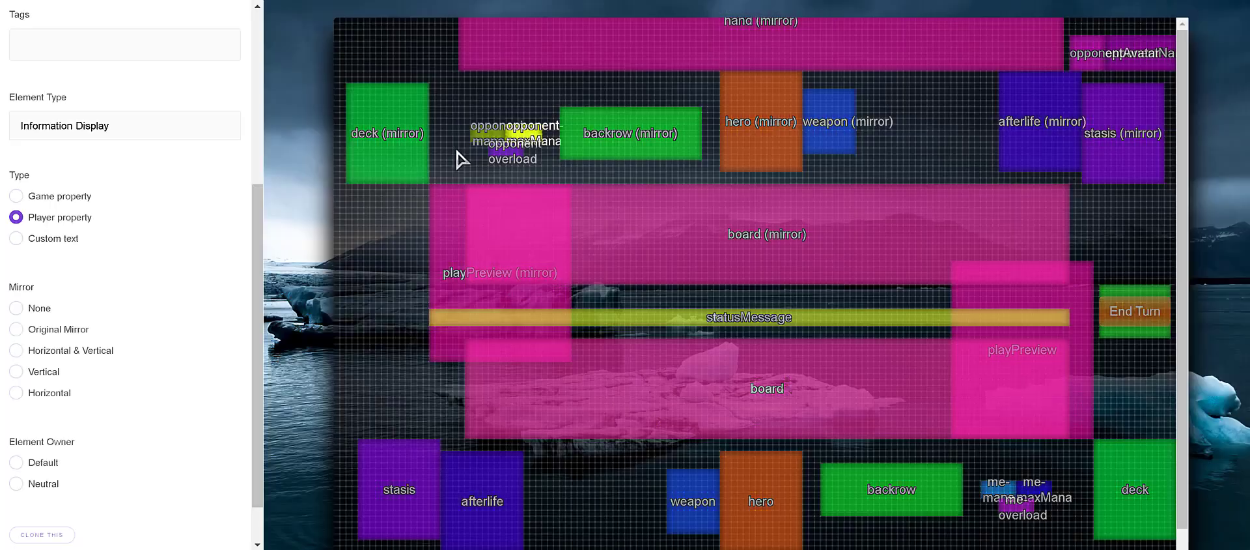
mouse_move(177, 243)
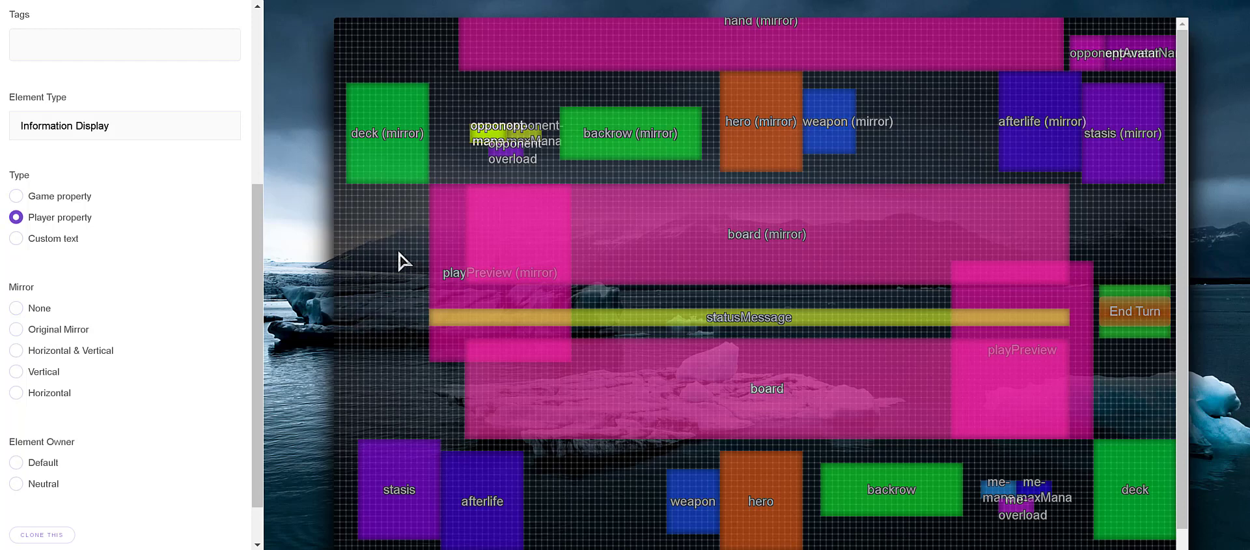
mouse_move(112, 224)
mouse_move(85, 251)
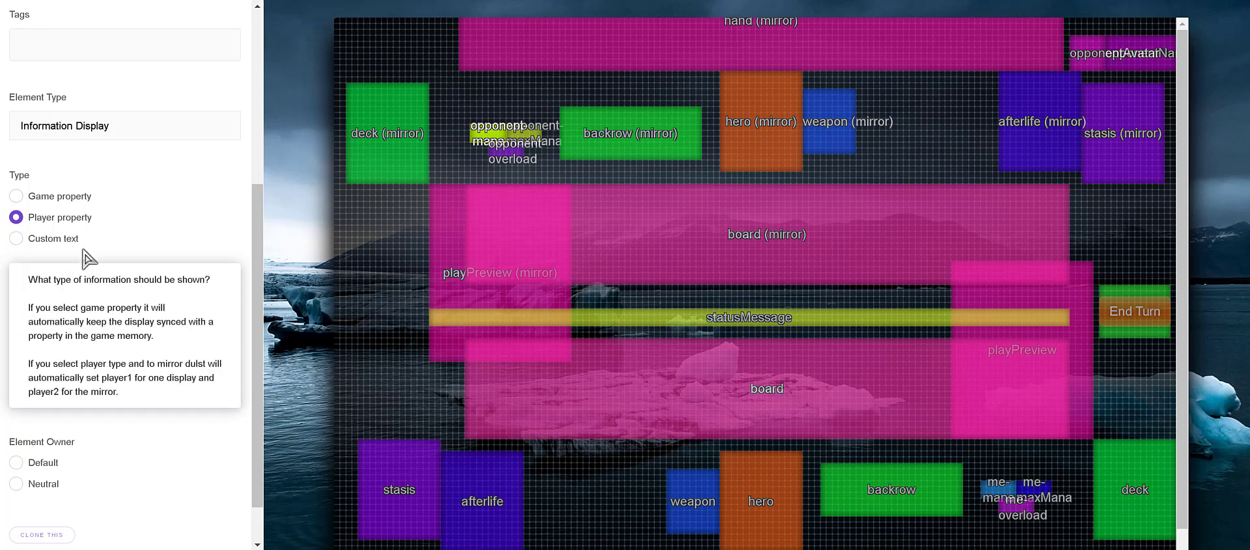
- Try the custom text, player property and game property information types on the opponent-mana element
click(50, 239)
click(69, 220)
click(72, 197)
drag(253, 196, 253, 206)
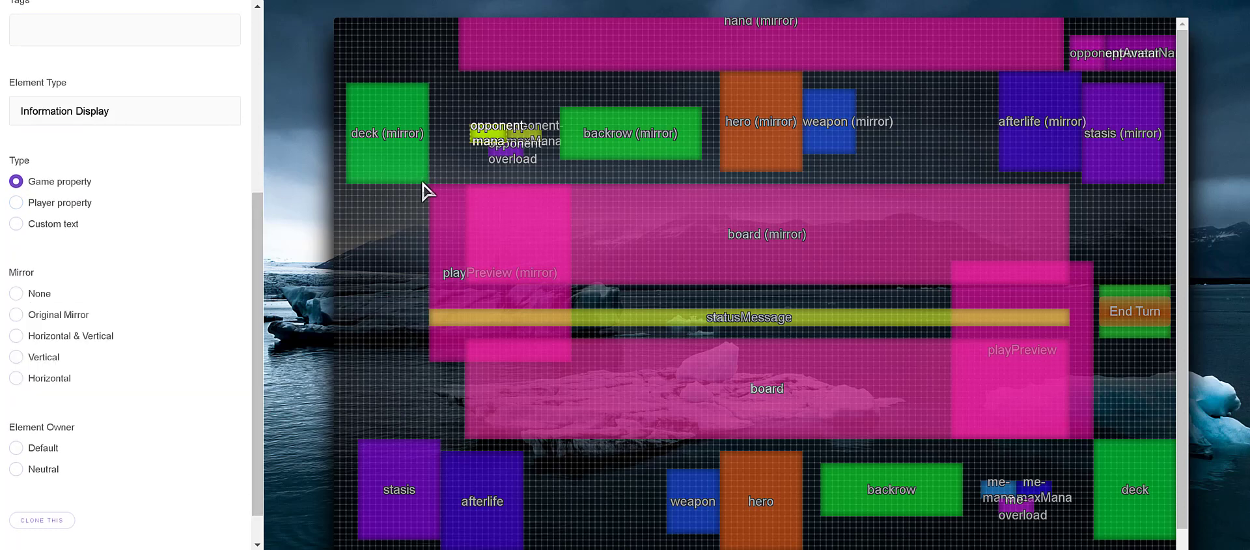
scroll(172, 238, up, 5)
scroll(172, 238, down, 1)
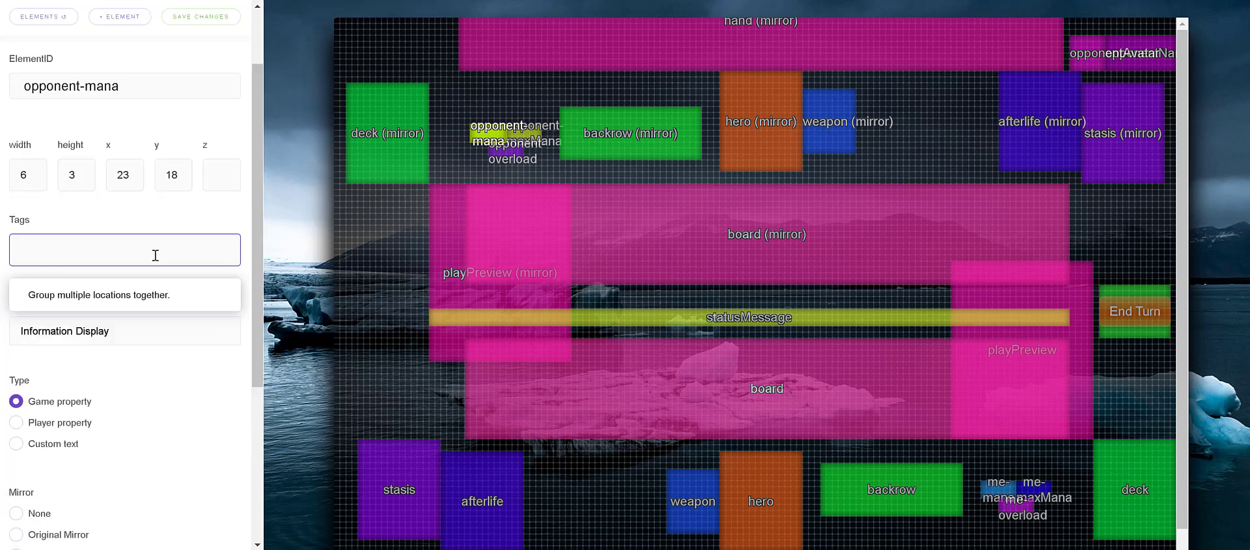
- Set the opponent-mana element's information type to Player property and review its mirror and owner options
click(70, 423)
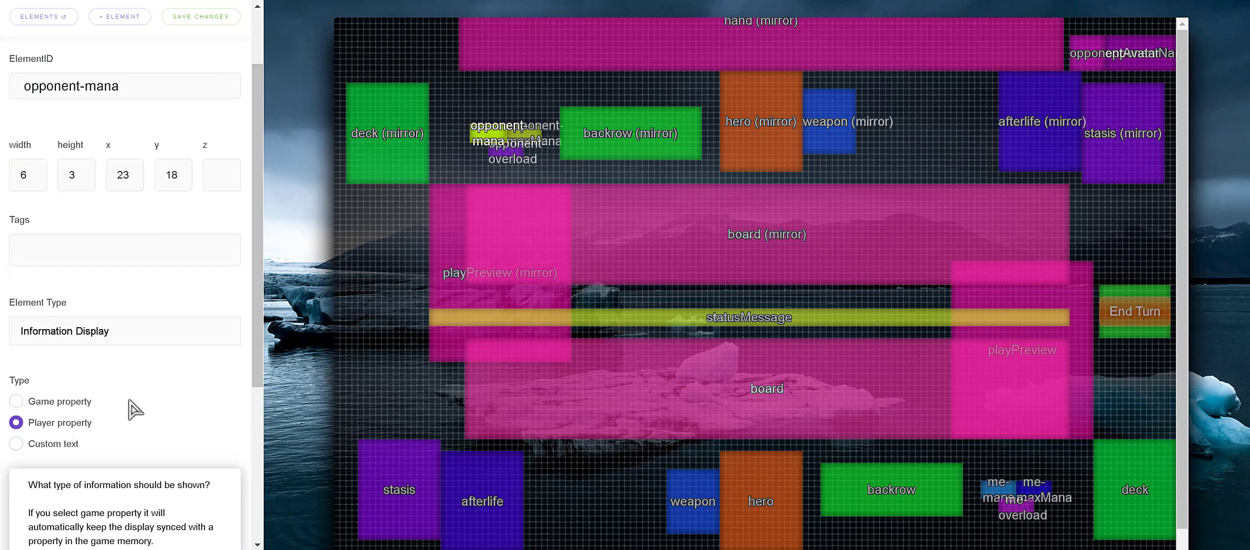
scroll(173, 417, down, 1)
scroll(171, 437, down, 1)
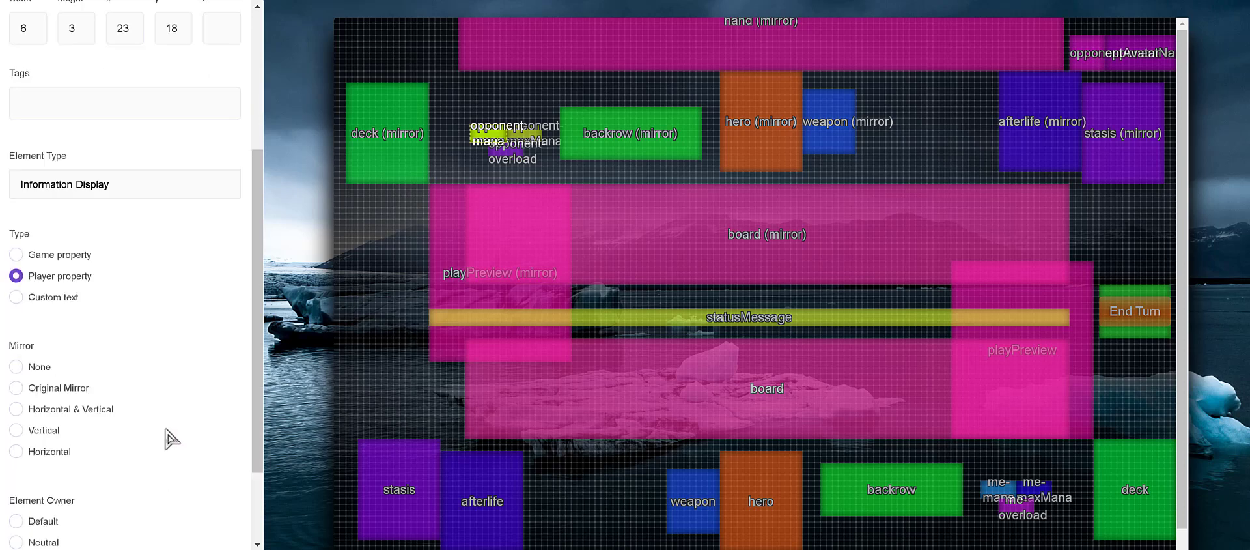
scroll(198, 419, down, 2)
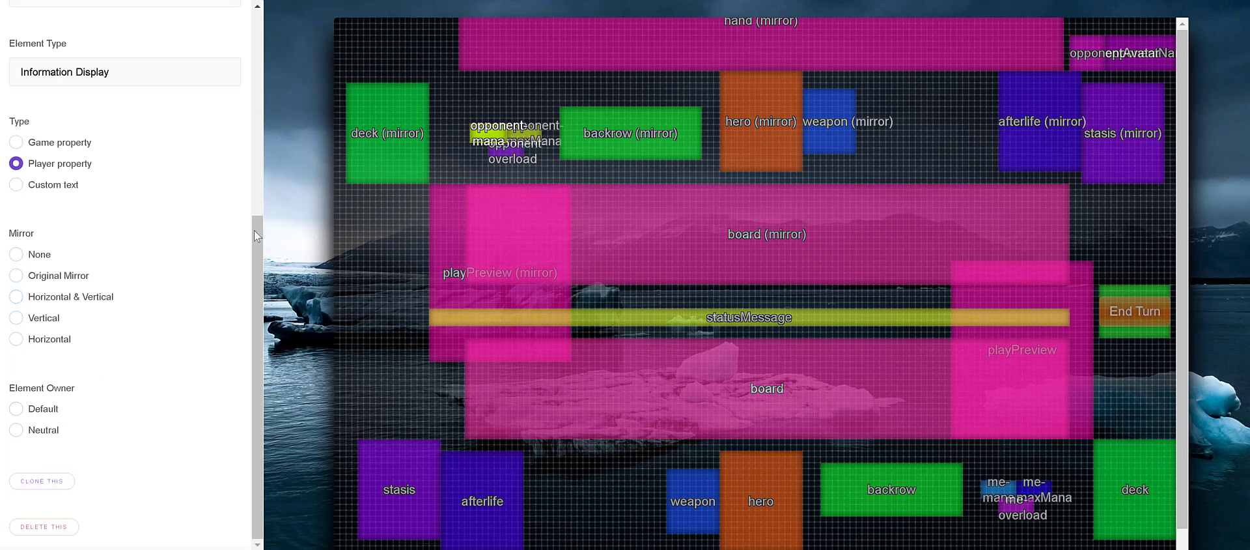
- Inspect the statusMessage element's ID, size, position, information type and mirror settings
click(710, 326)
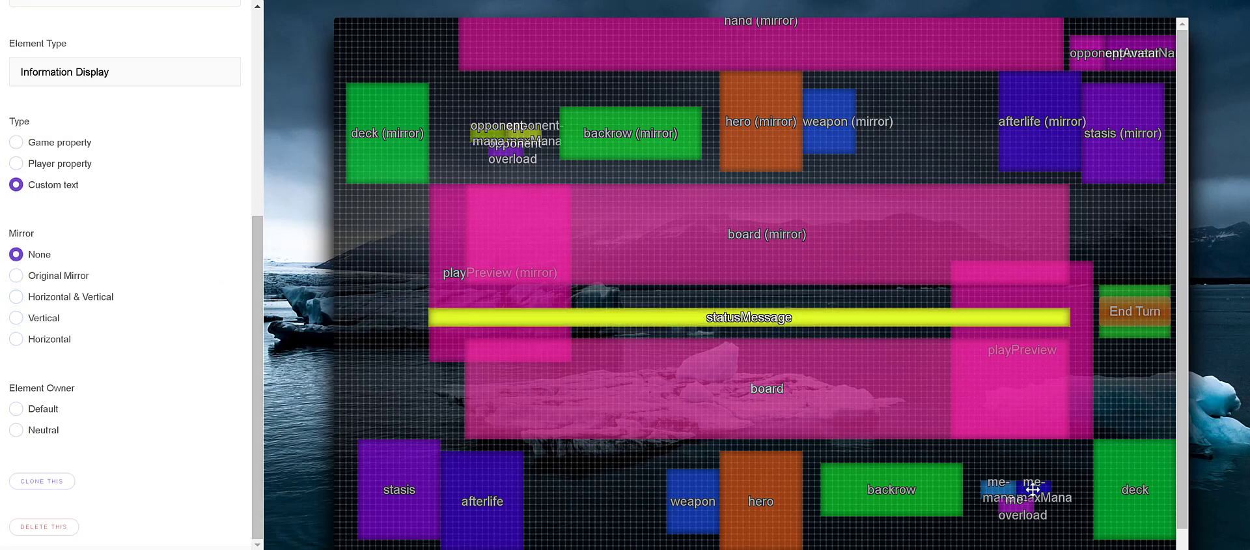
mouse_move(202, 225)
scroll(162, 280, up, 3)
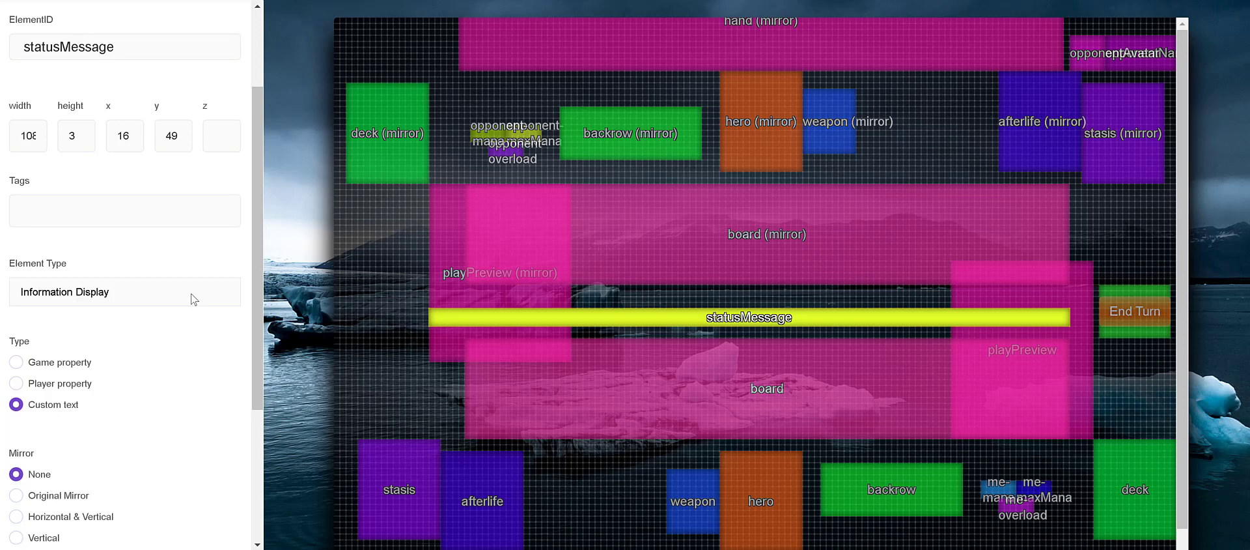
scroll(185, 274, up, 3)
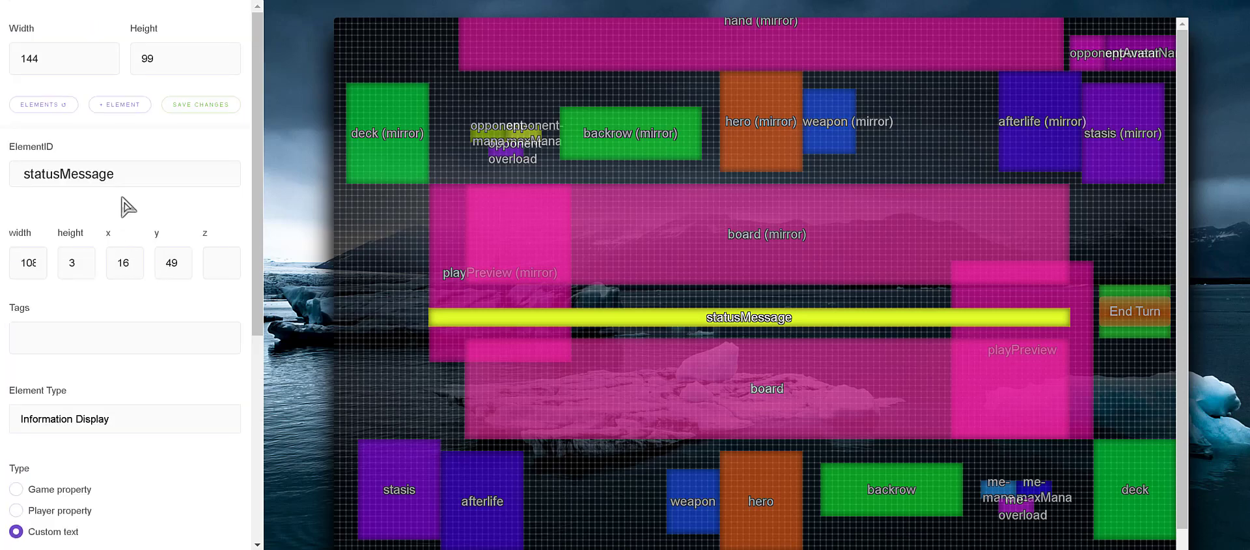
- Change the statusMessage element's type to Button and review the other available element types
click(133, 424)
click(119, 485)
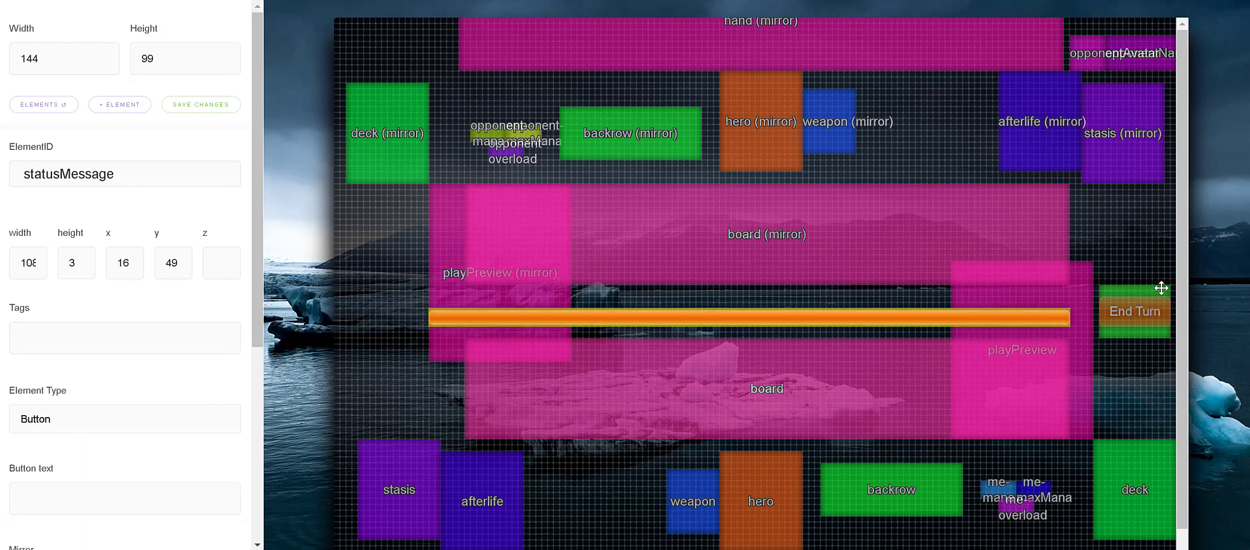
scroll(1013, 466, down, 1)
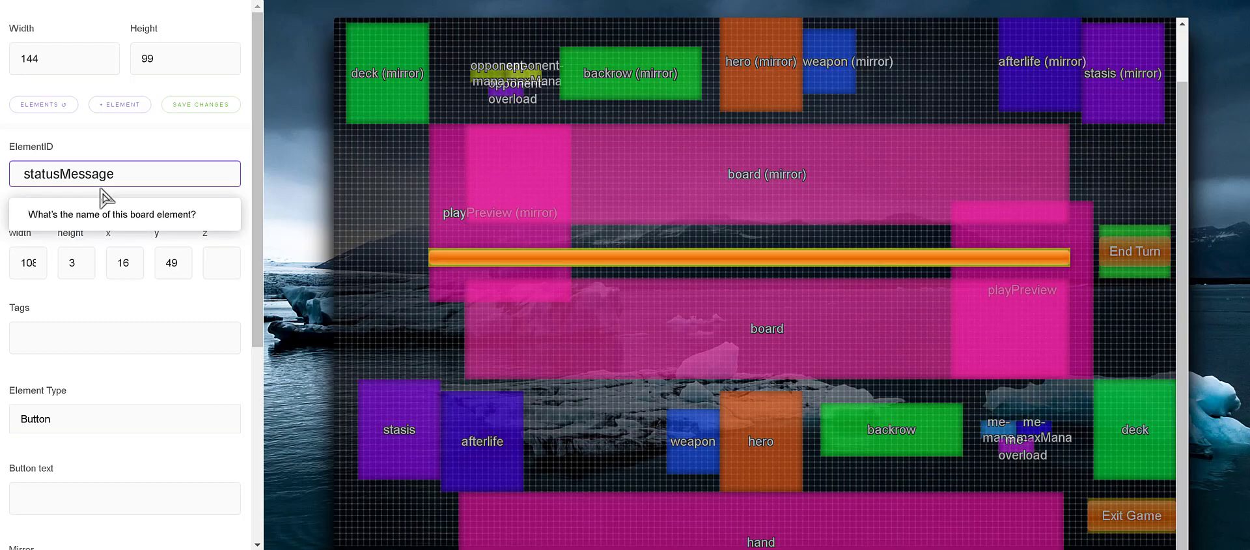
click(143, 428)
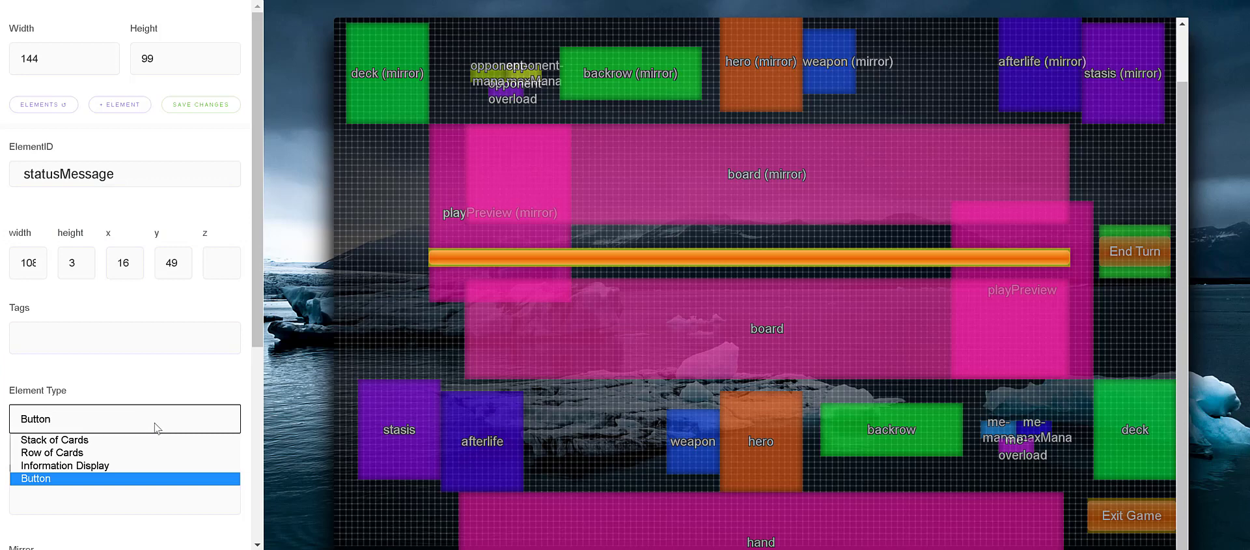
click(156, 427)
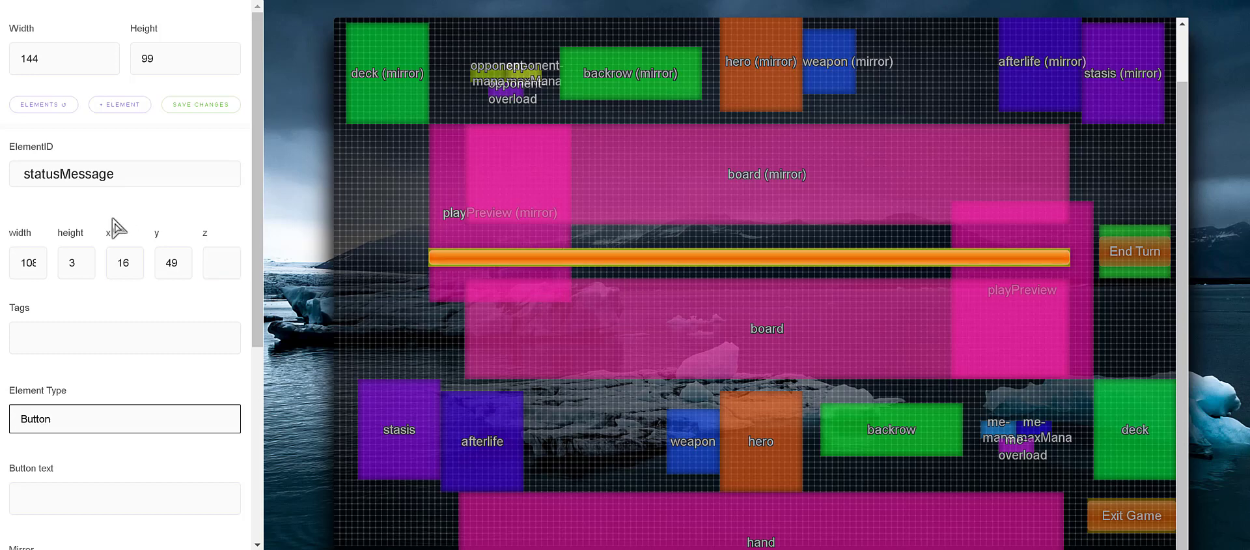
- Examine the button text, mirror and owner options of the statusMessage element
scroll(85, 420, down, 4)
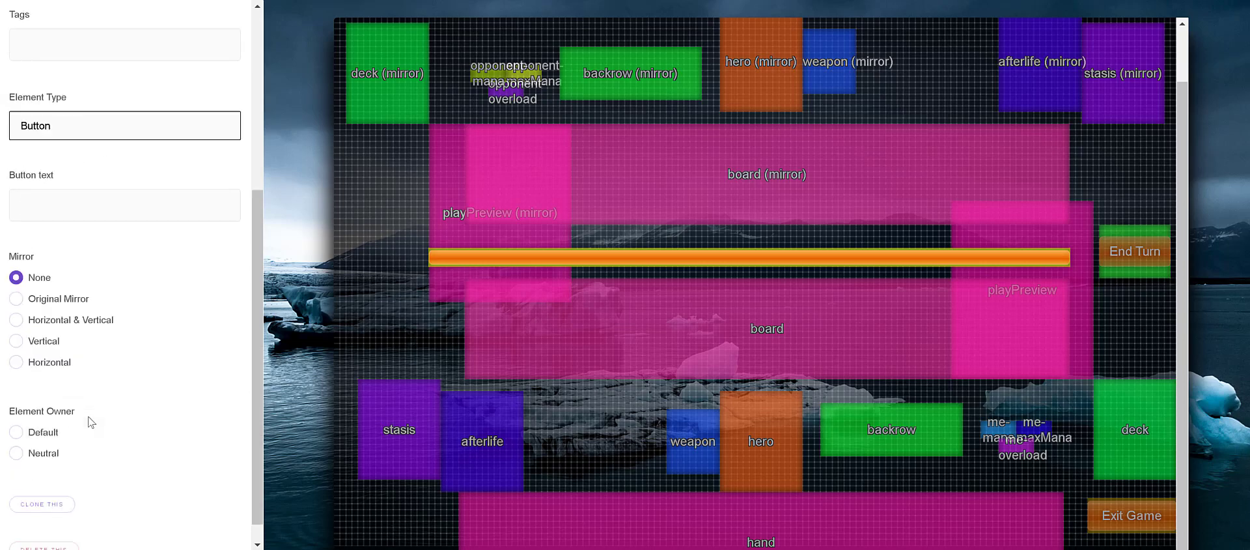
scroll(89, 420, up, 2)
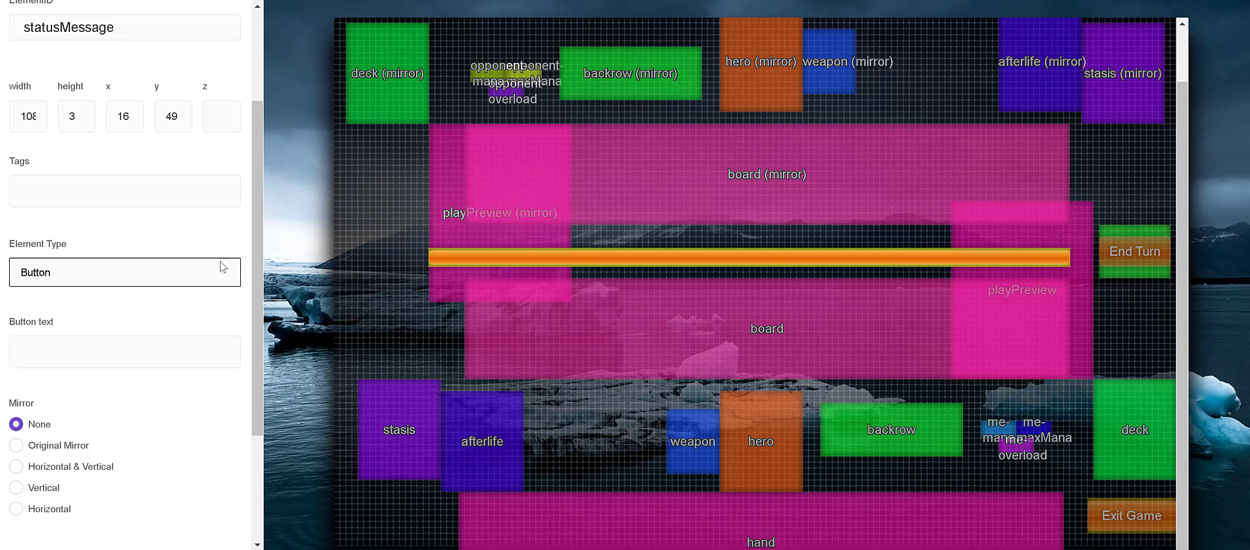
drag(257, 235, 245, 352)
scroll(228, 335, up, 3)
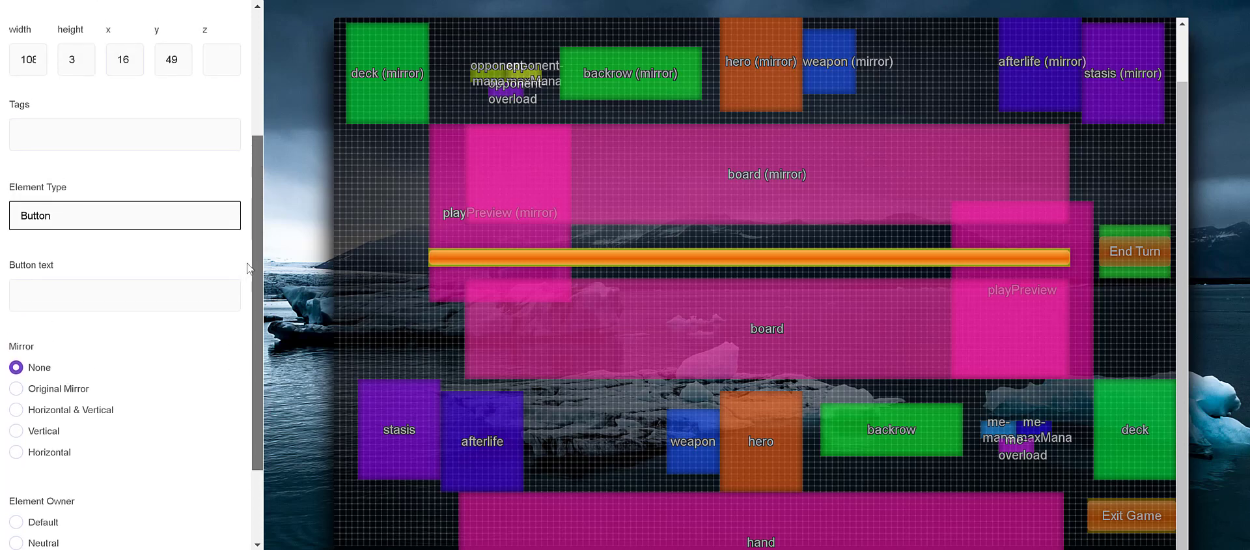
scroll(226, 229, down, 3)
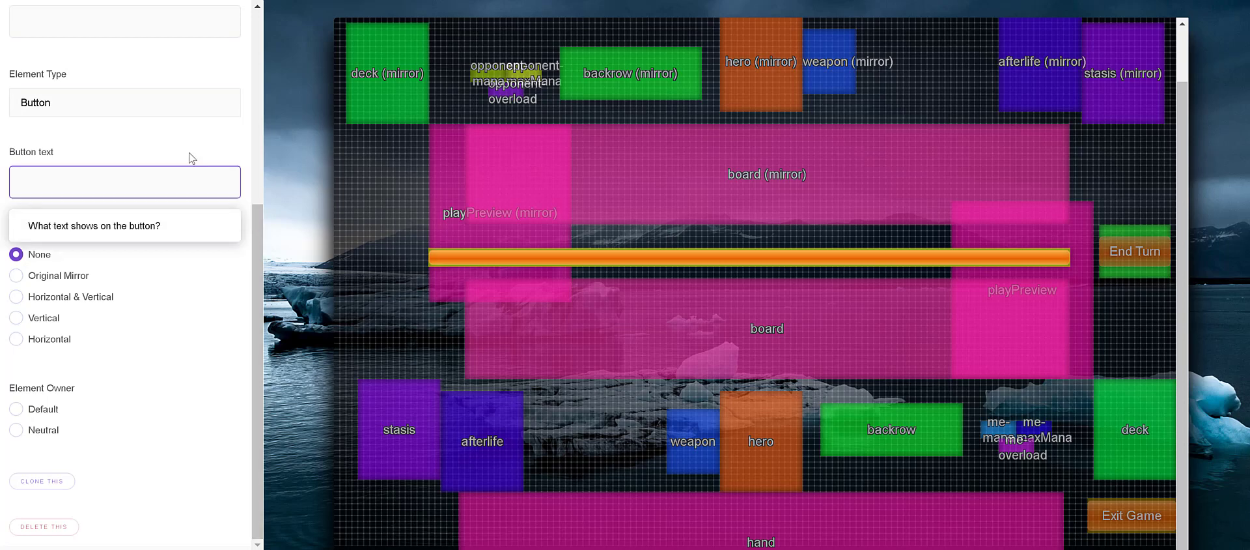
scroll(261, 229, up, 2)
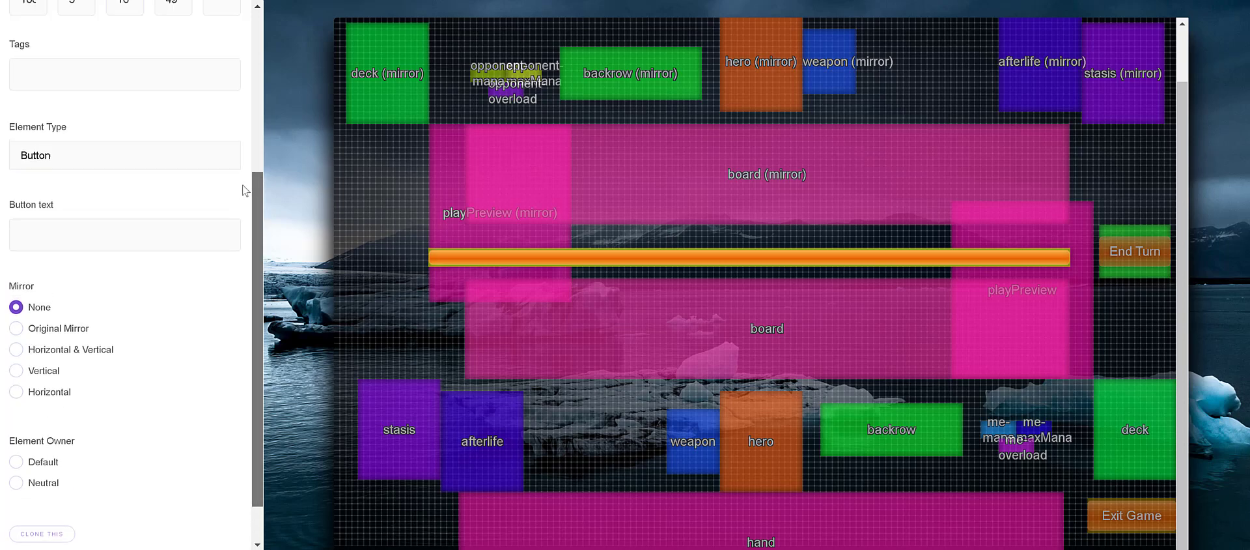
click(12, 268)
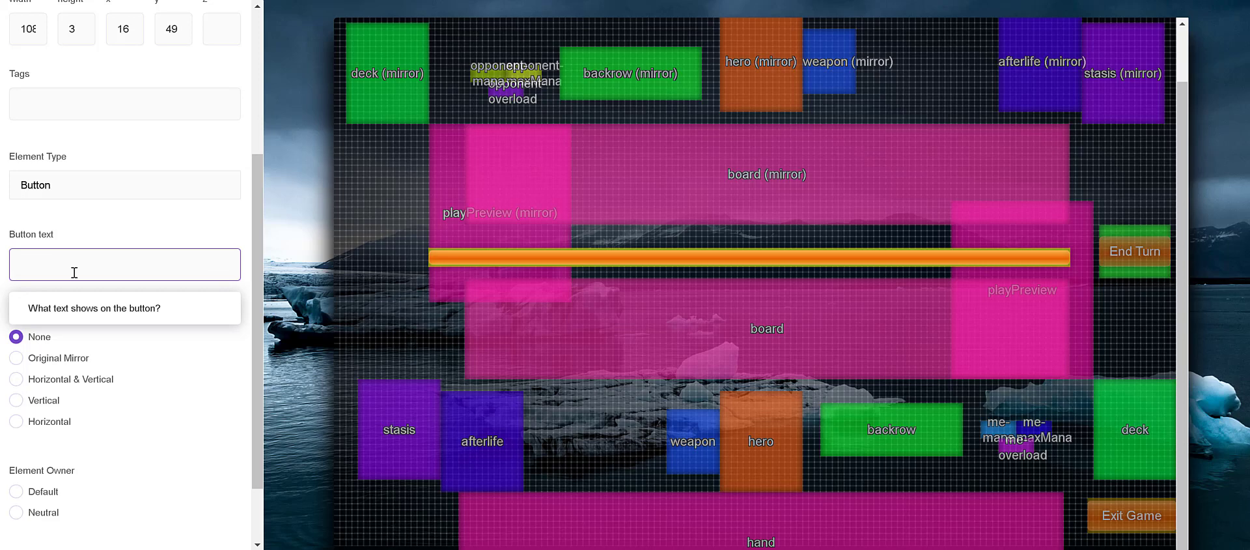
- Compare the element IDs and button texts of the End Turn and Exit Game buttons
click(1129, 261)
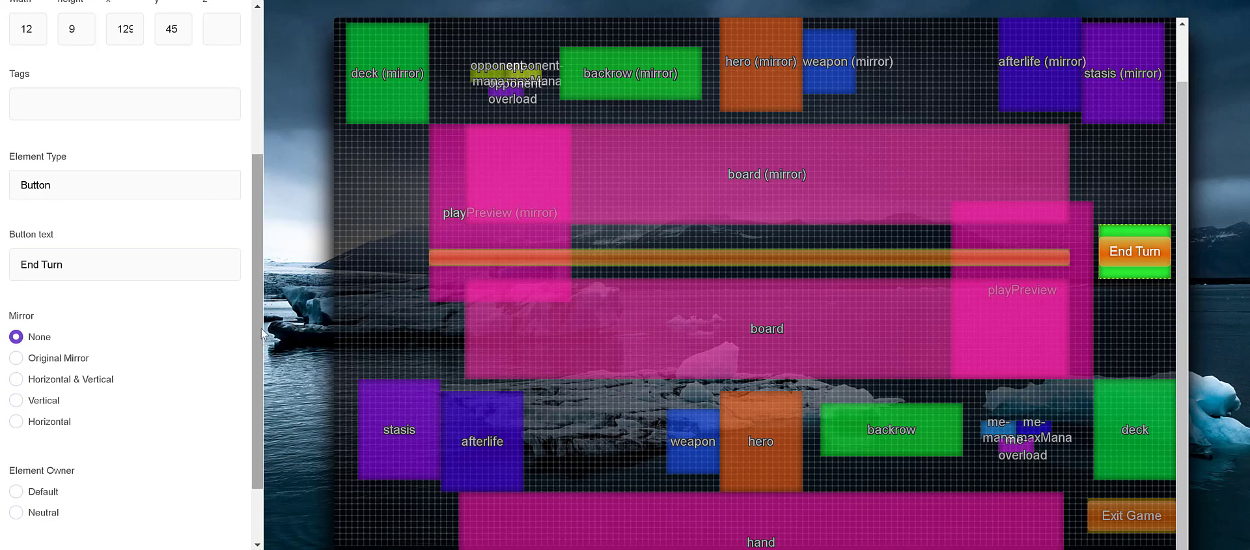
drag(260, 329, 235, 233)
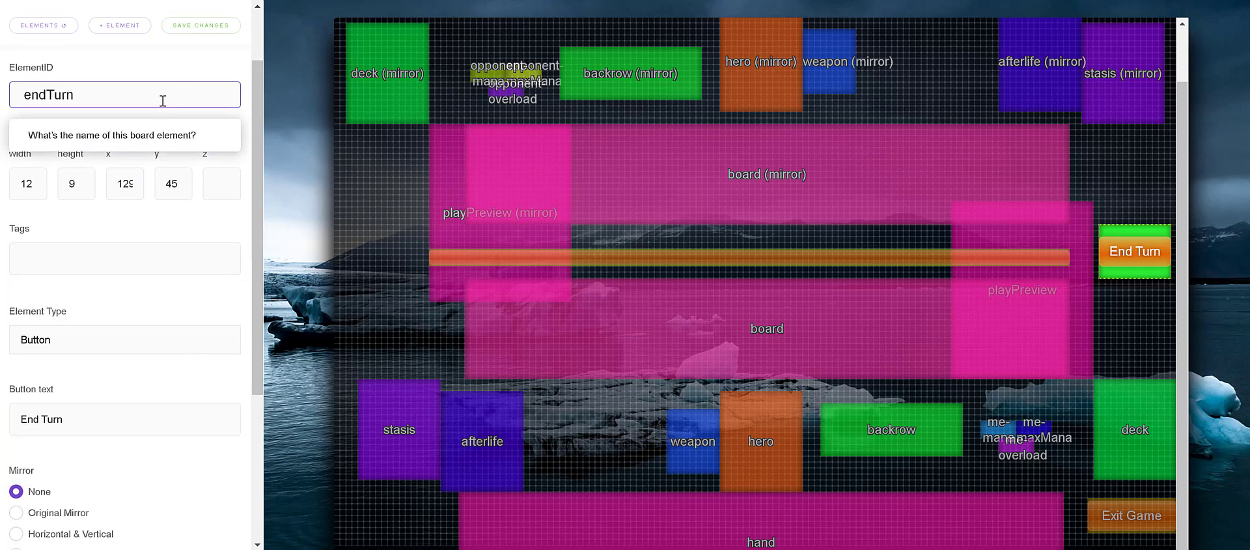
click(1139, 515)
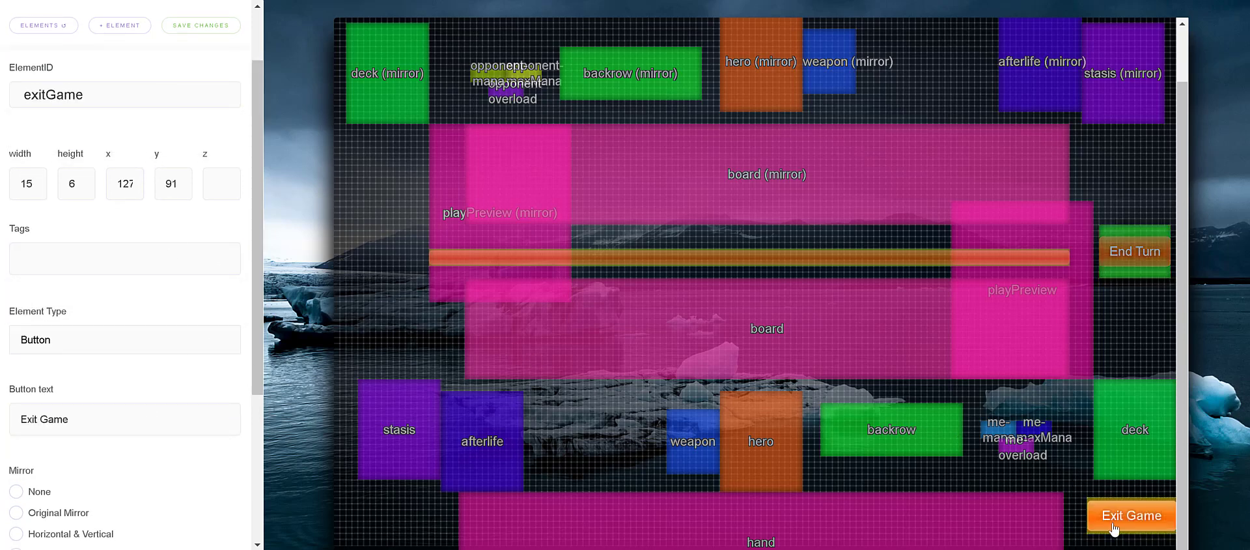
click(99, 96)
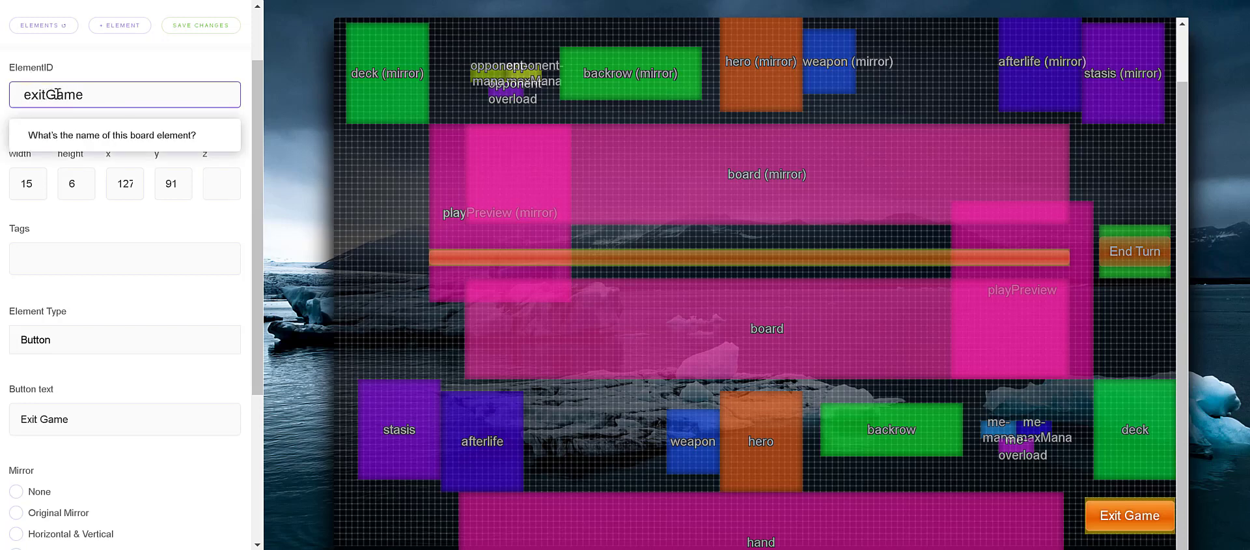
drag(47, 95, 58, 96)
click(99, 414)
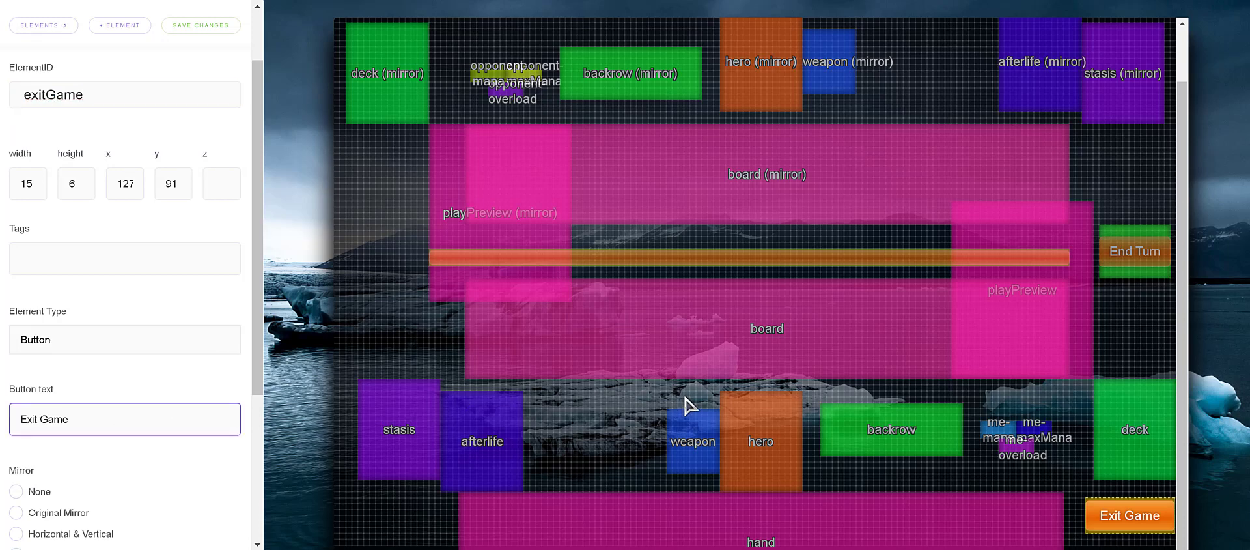
- Examine how the Exit Game button's element ID relates to its displayed button text
click(102, 95)
drag(111, 98, 6, 103)
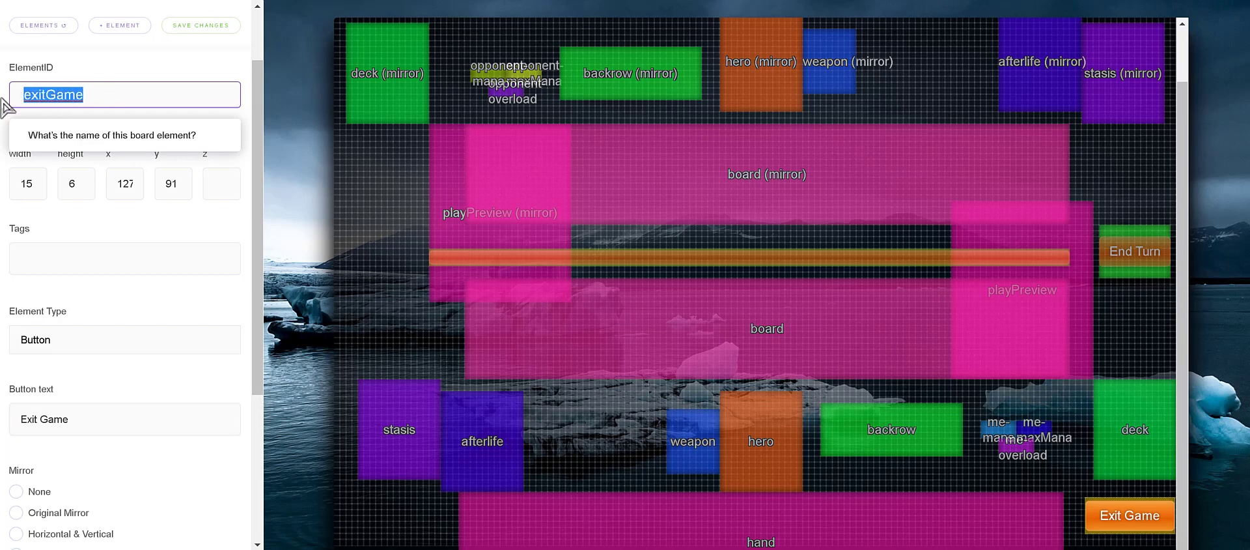
mouse_move(81, 419)
mouse_down()
mouse_move(6, 423)
mouse_move(141, 417)
mouse_move(15, 418)
mouse_move(99, 418)
mouse_up()
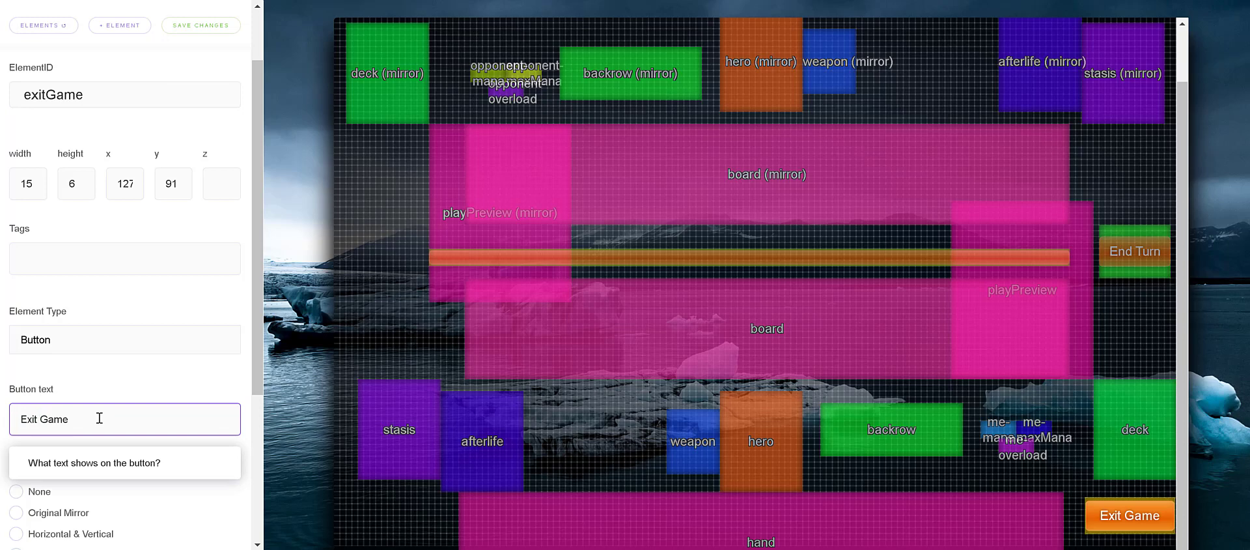
click(146, 102)
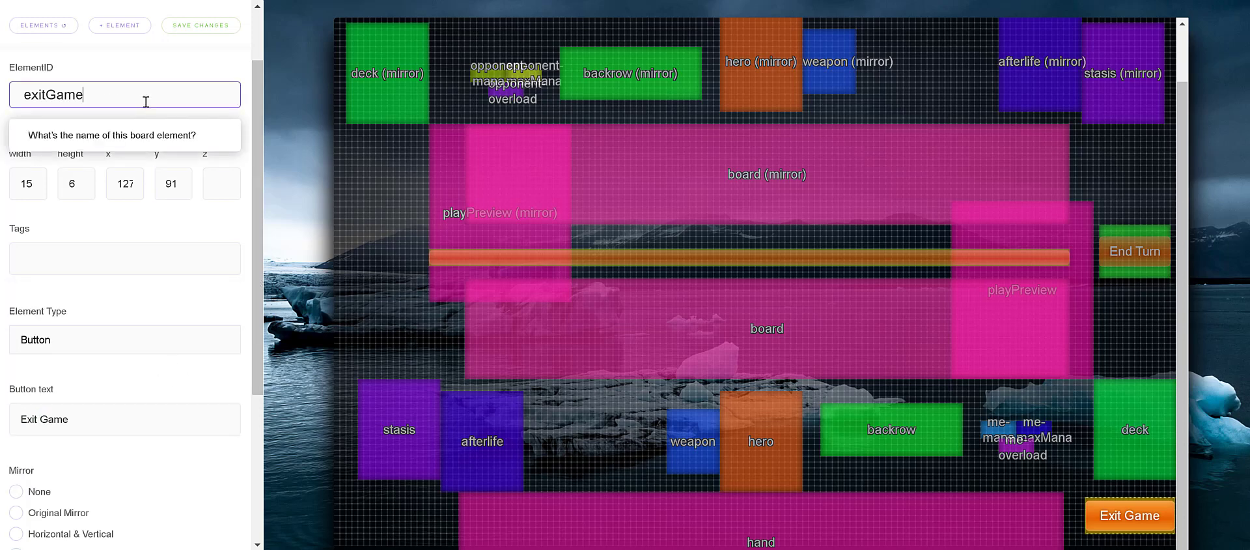
drag(146, 102, 121, 96)
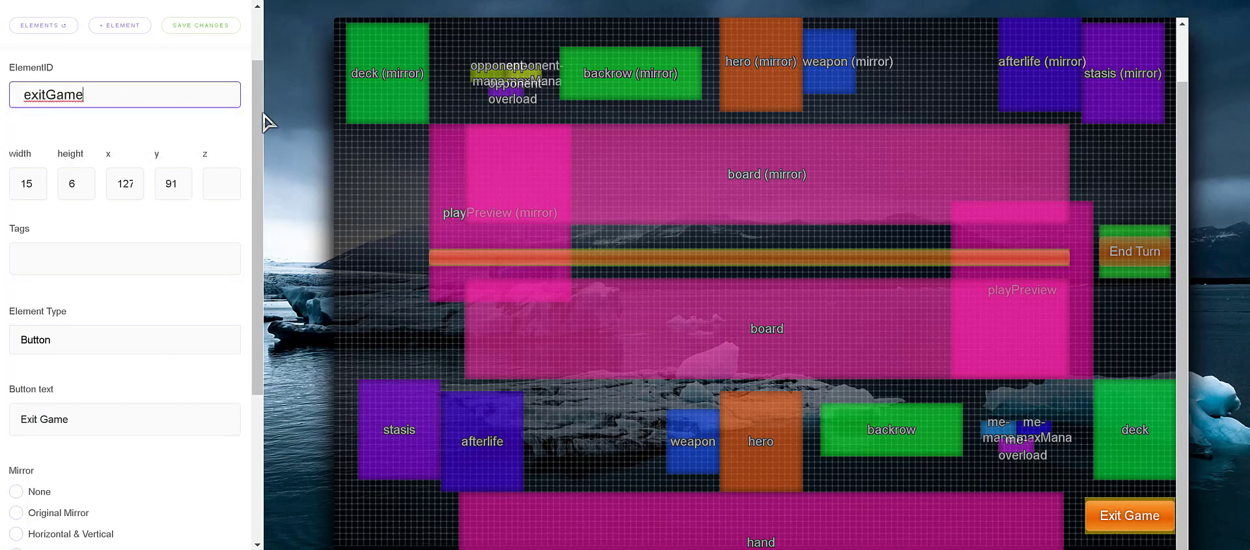
drag(254, 107, 260, 52)
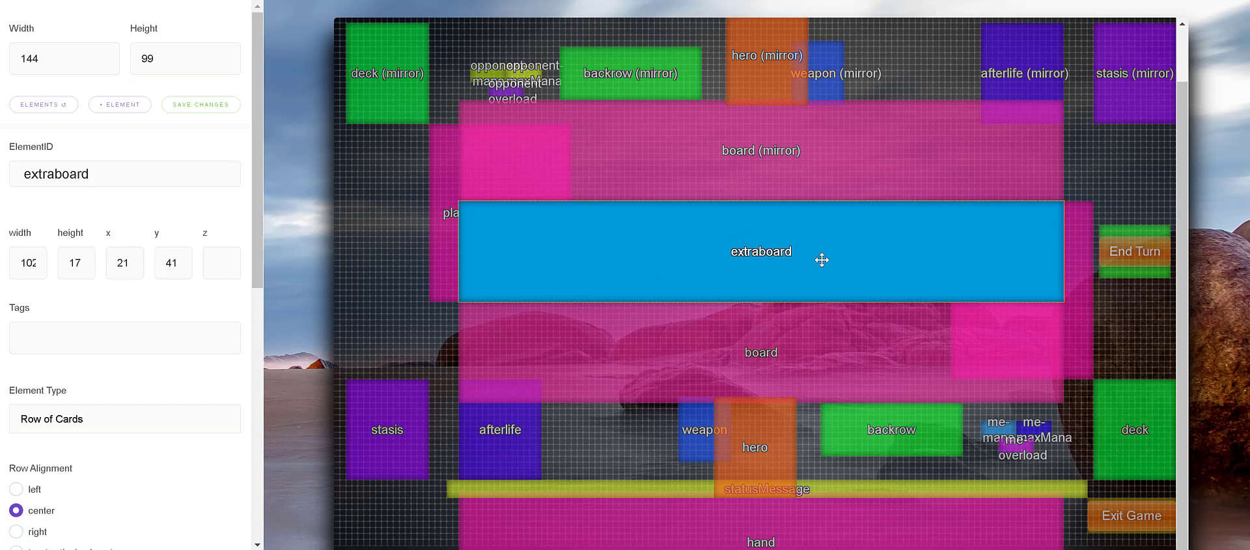
- Examine the extraboard element's ID, tags, row alignment, mirror and owner settings on the map with the extra central row
scroll(244, 325, down, 7)
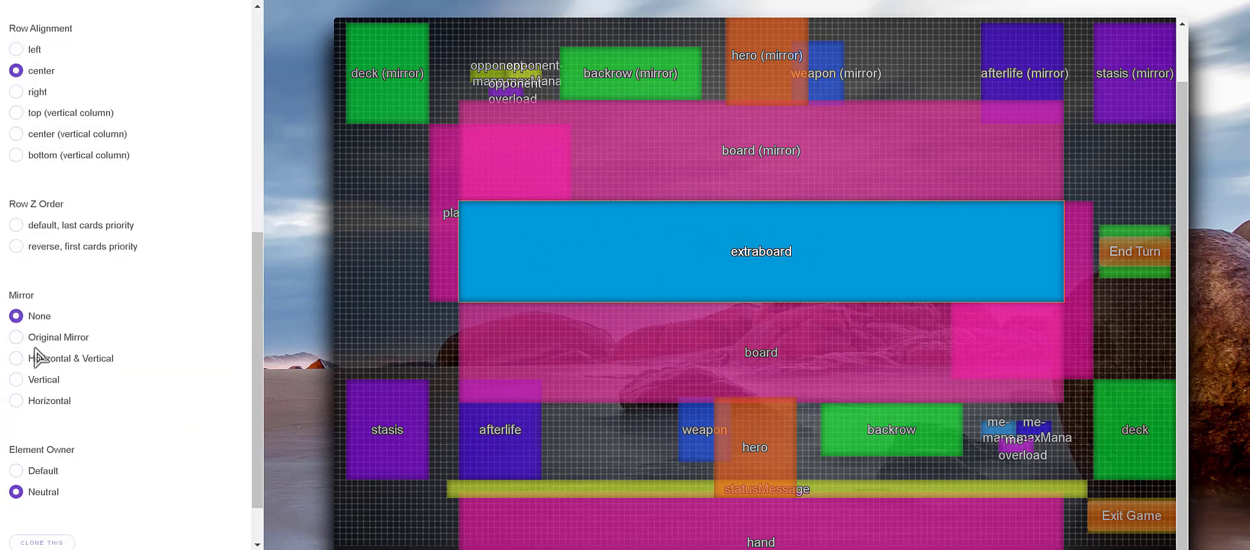
scroll(98, 335, up, 5)
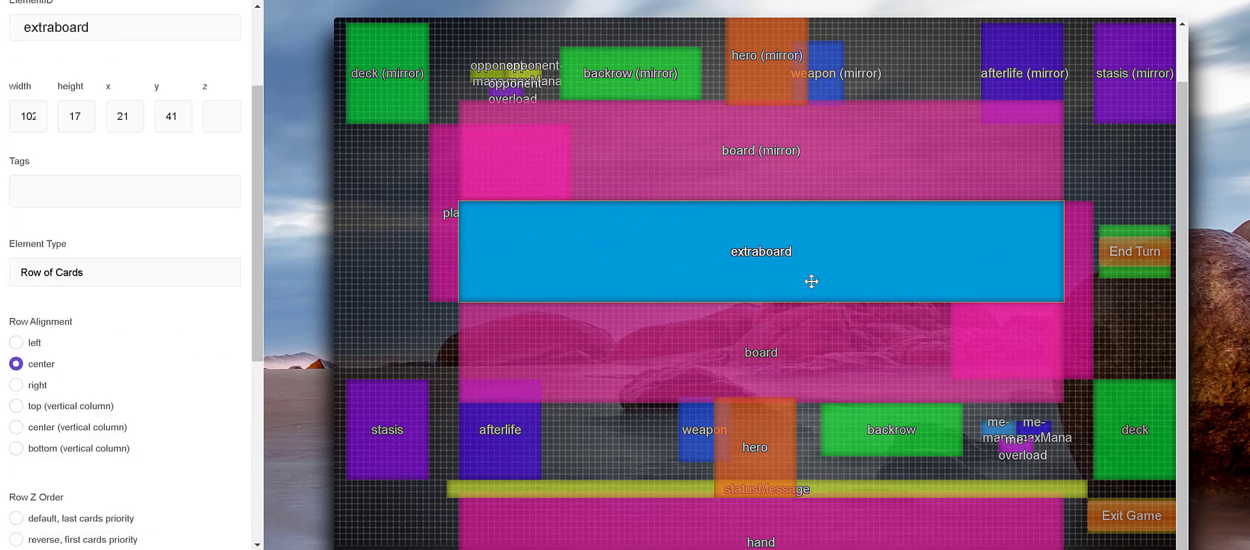
scroll(742, 384, up, 1)
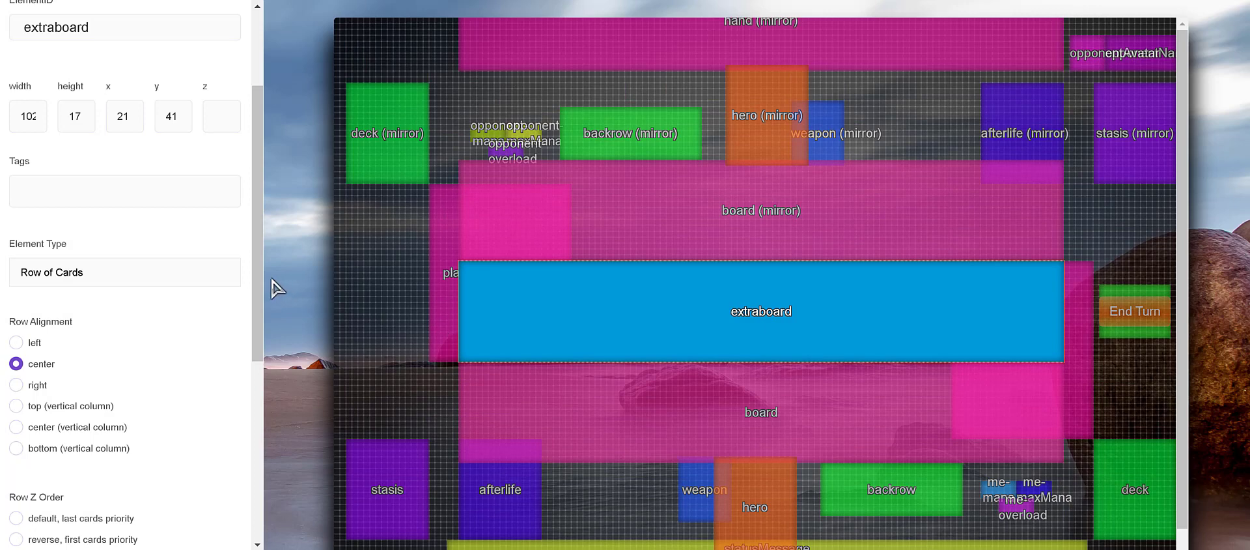
scroll(617, 263, down, 1)
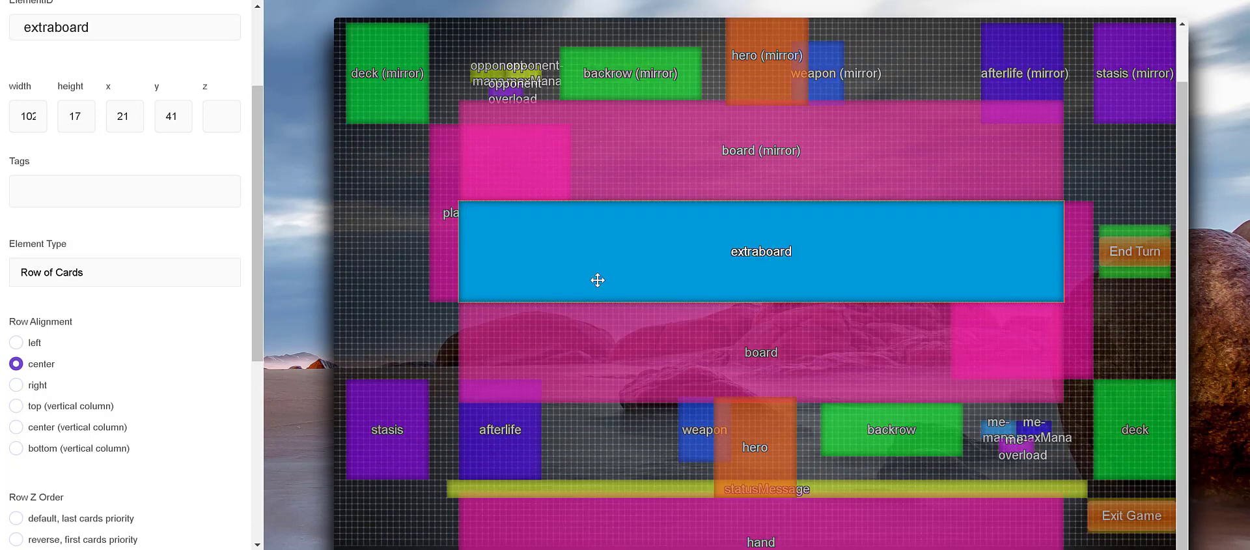
click(212, 200)
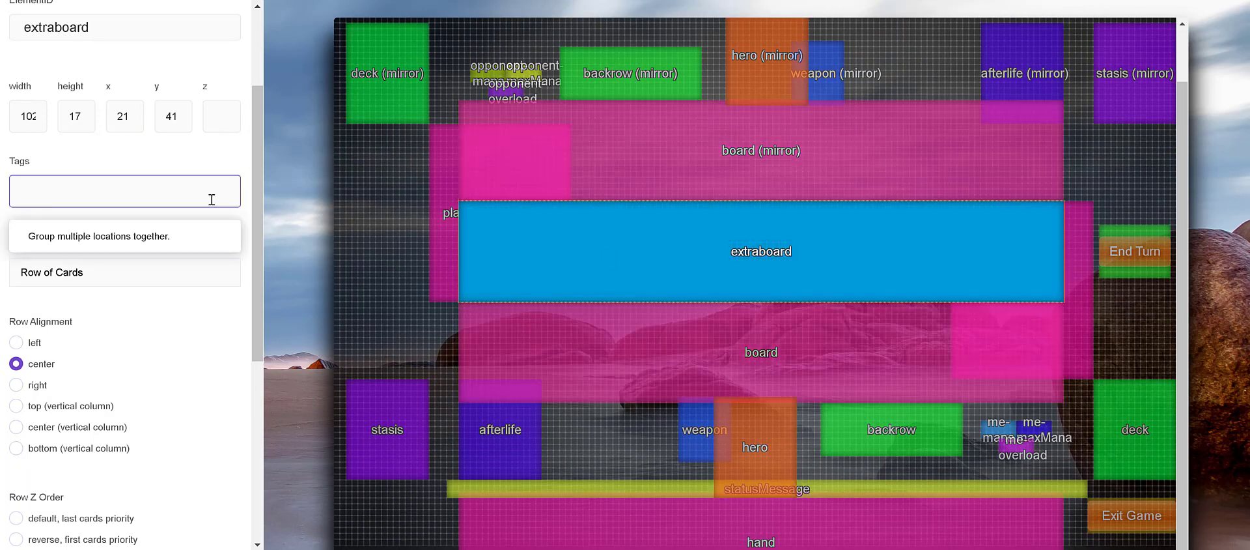
scroll(168, 190, up, 2)
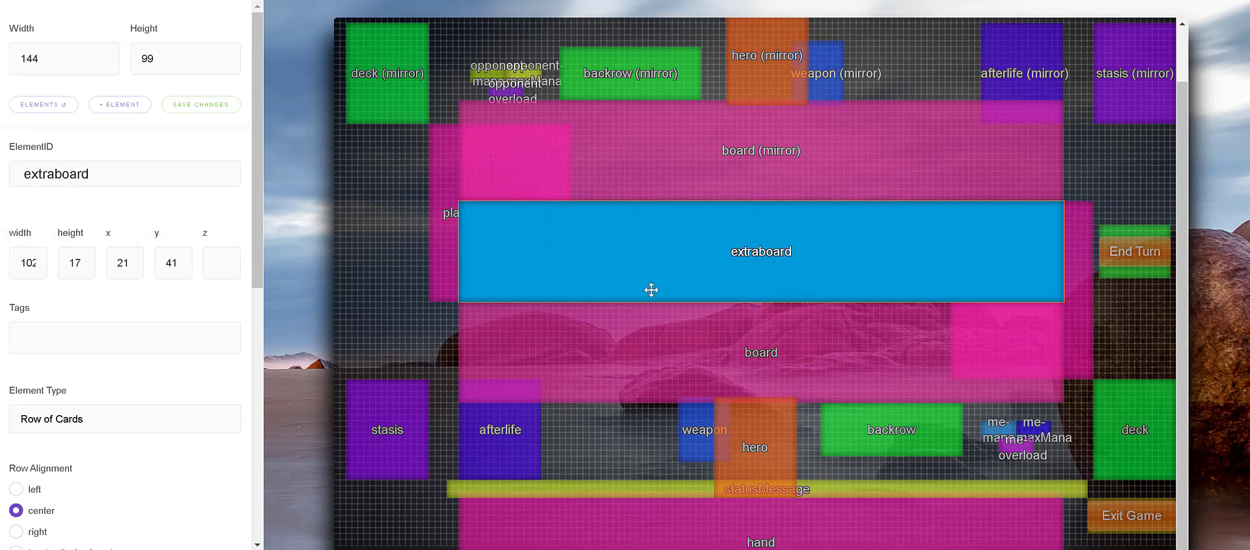
scroll(137, 339, down, 2)
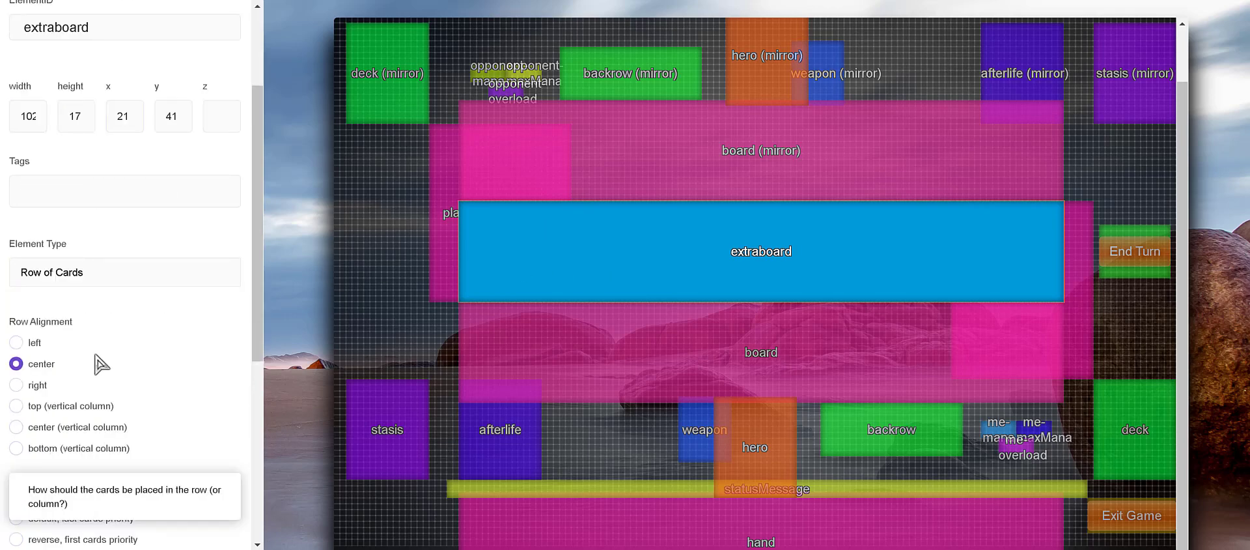
- Review the extraboard element's row Z order, mirror and owner options
scroll(23, 405, down, 5)
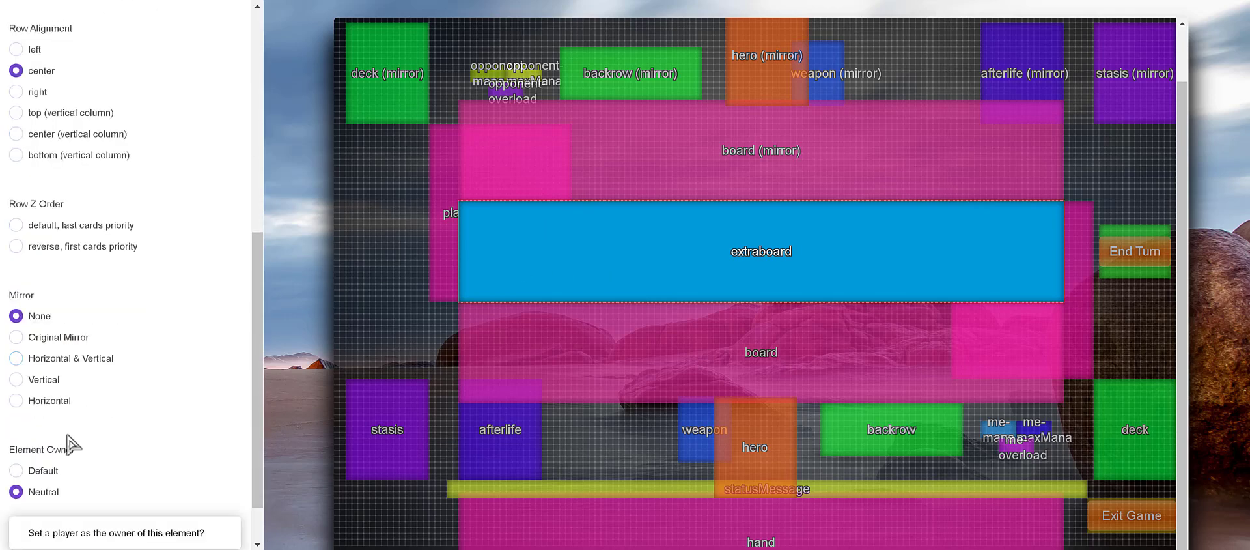
scroll(209, 349, up, 7)
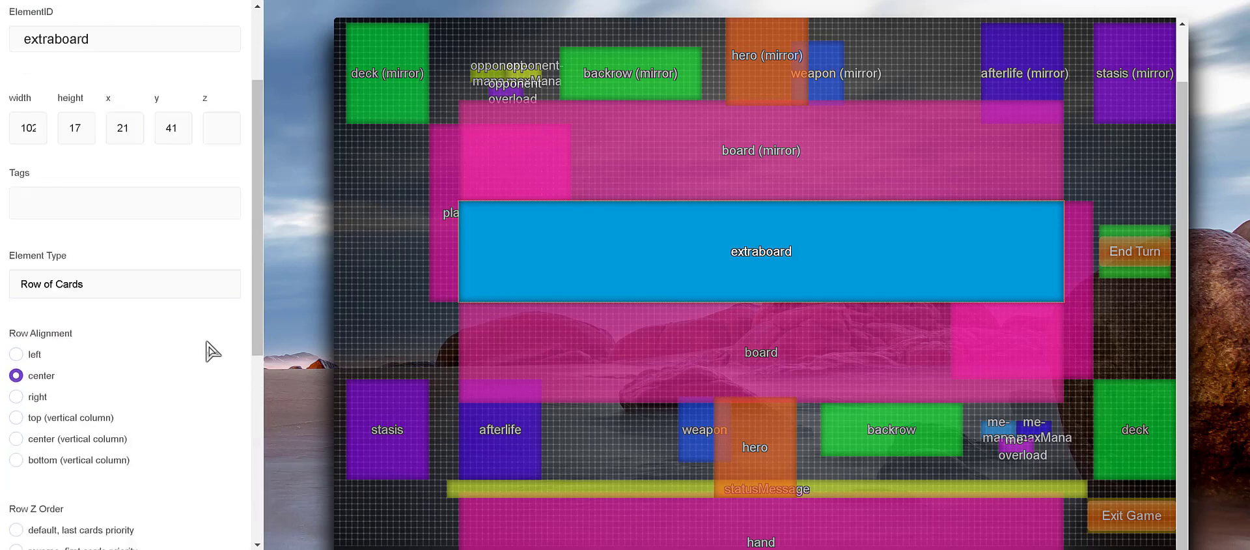
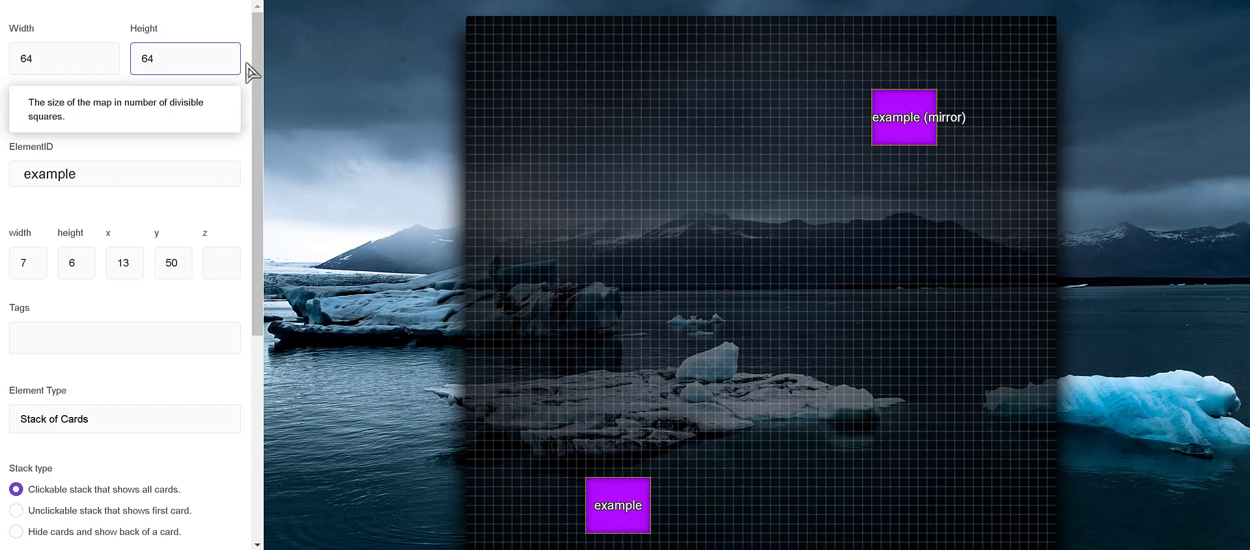
drag(257, 77, 431, 94)
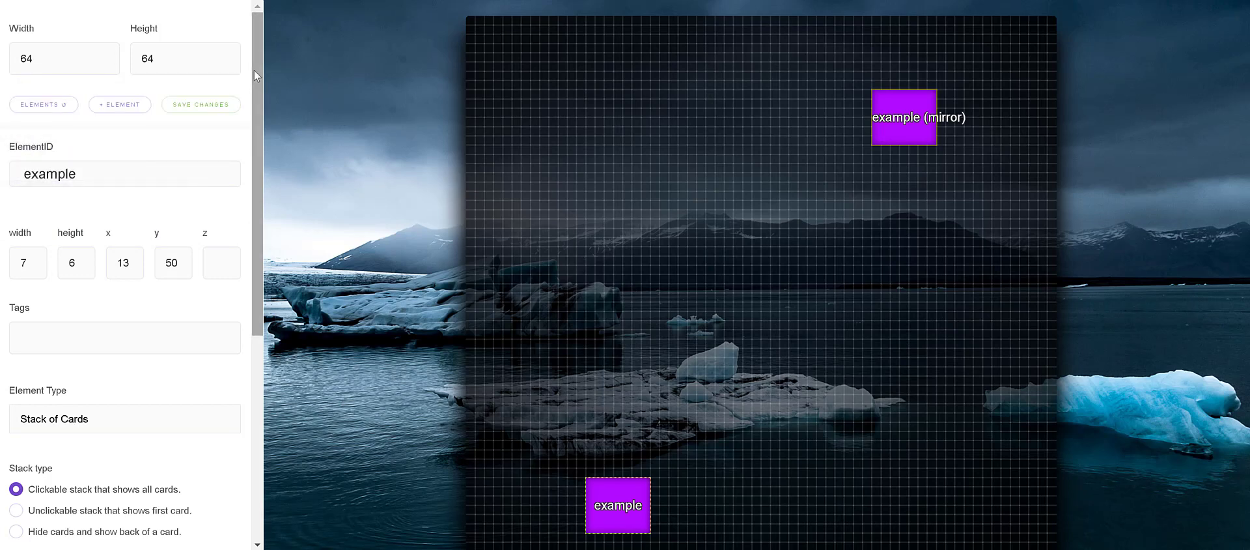
drag(259, 75, 266, 37)
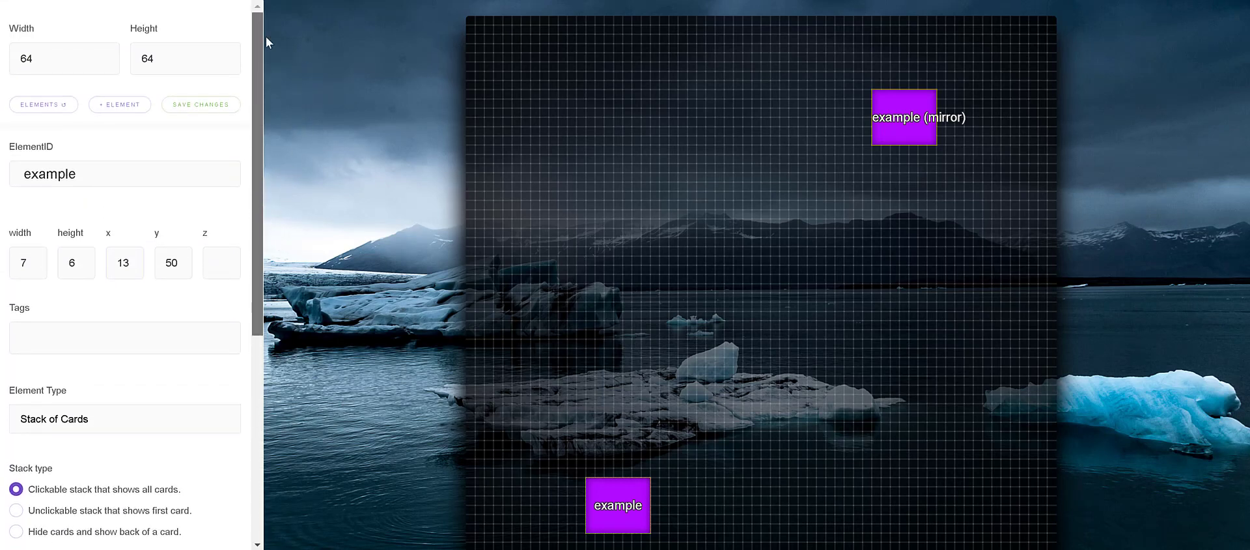
drag(253, 32, 253, 35)
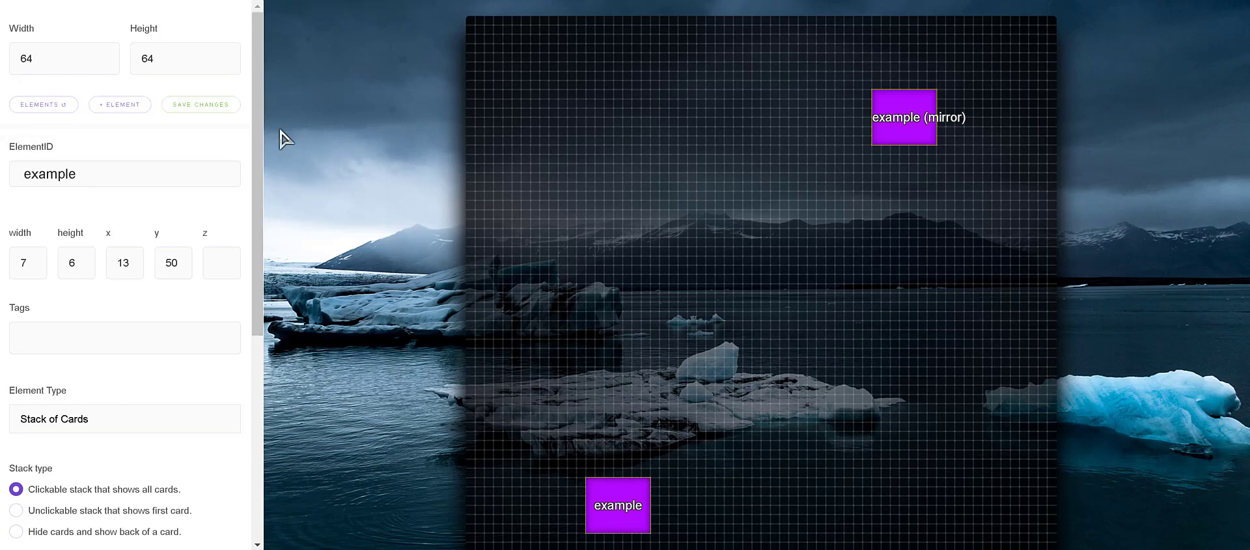
drag(260, 73, 235, 55)
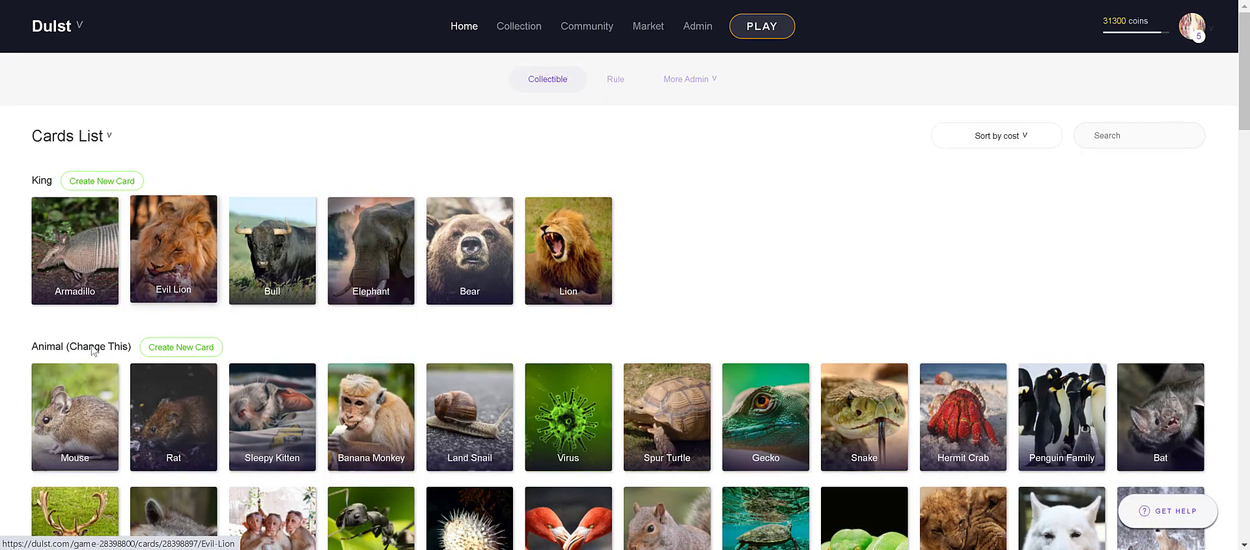
- Open the Mouse card from the cards list and examine its image, type, class tags, cost, attack and health
mouse_move(77, 424)
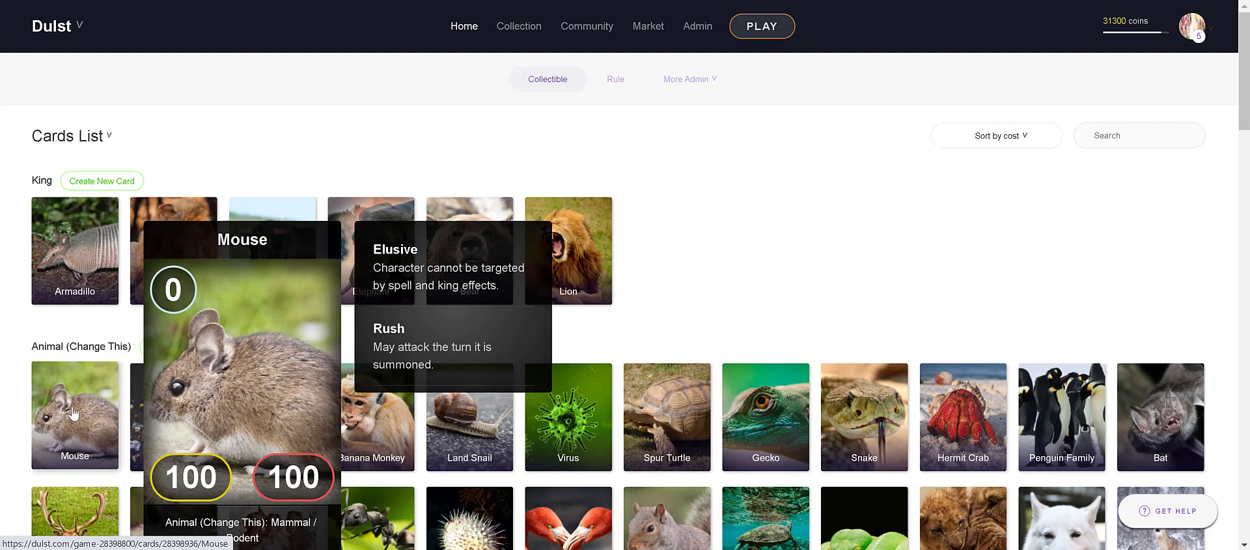
click(74, 414)
scroll(502, 271, down, 8)
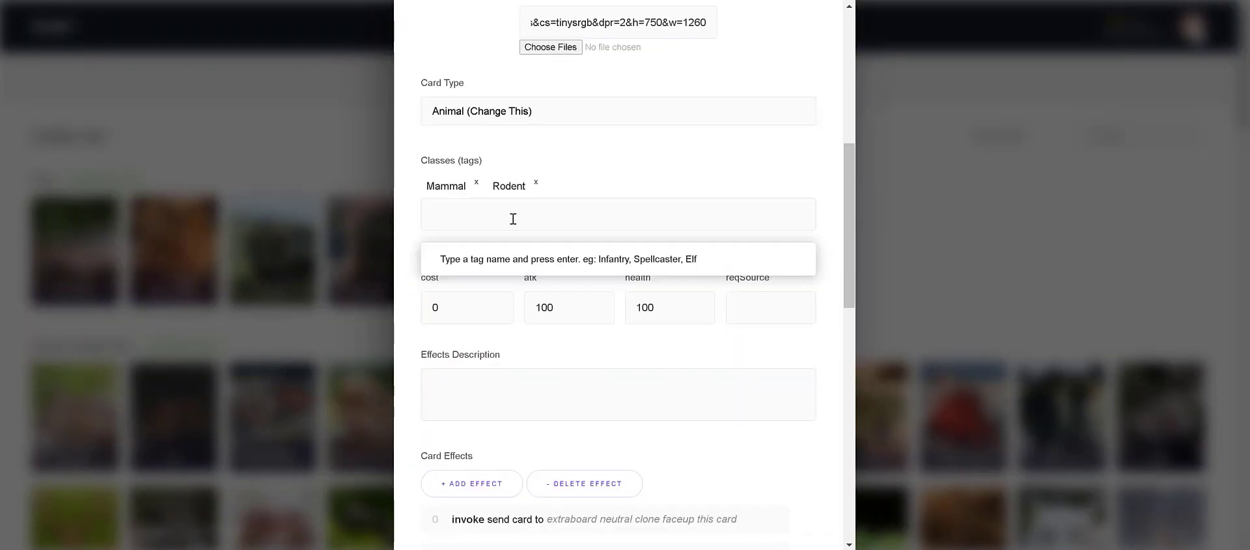
scroll(513, 219, down, 1)
scroll(504, 218, up, 8)
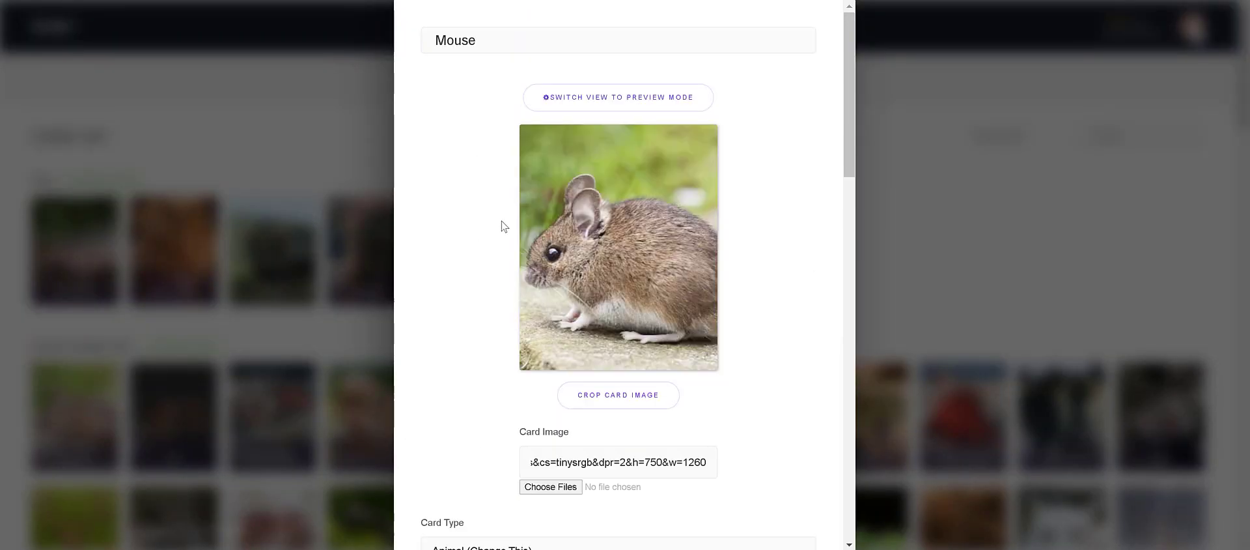
scroll(499, 220, down, 7)
click(675, 305)
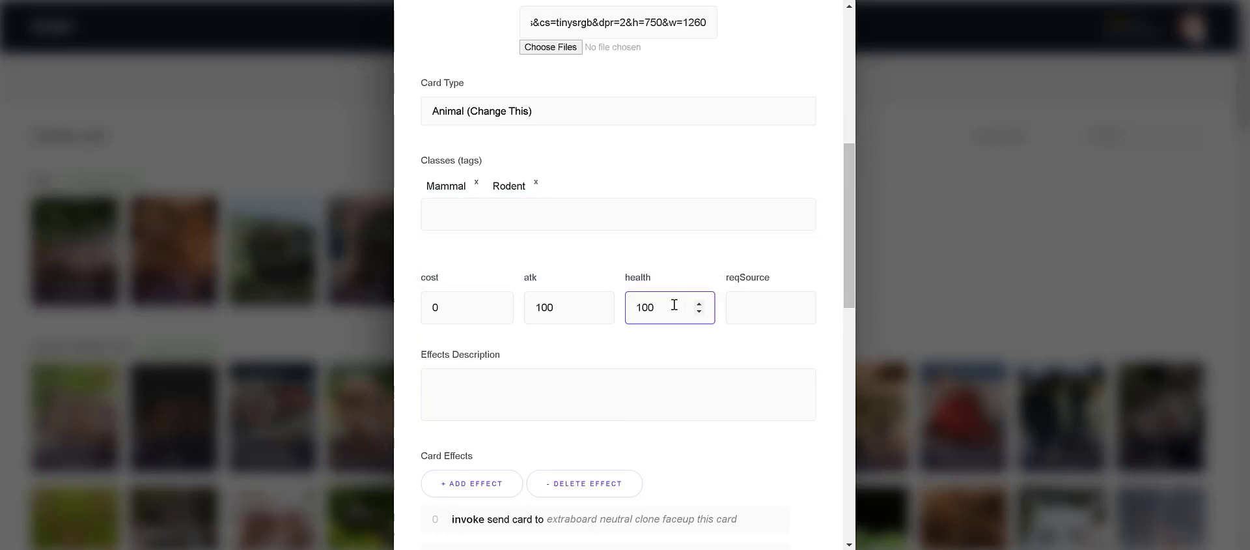
key(Return)
scroll(449, 187, up, 1)
click(475, 233)
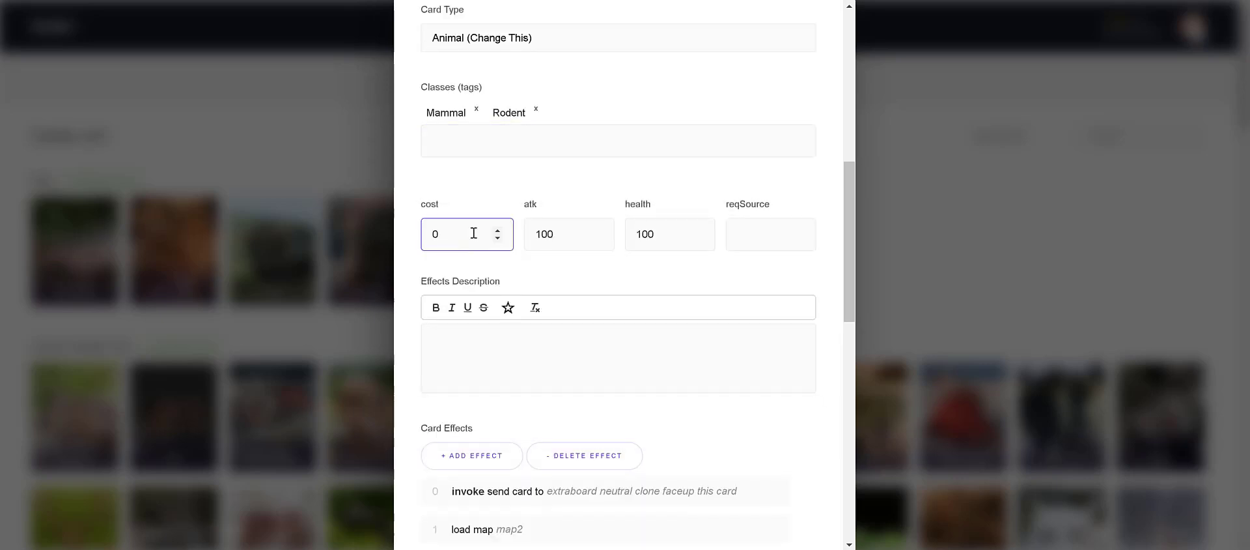
- Examine the Mouse card's custom properties, effects description and card effects
scroll(475, 238, down, 5)
drag(497, 329, 420, 329)
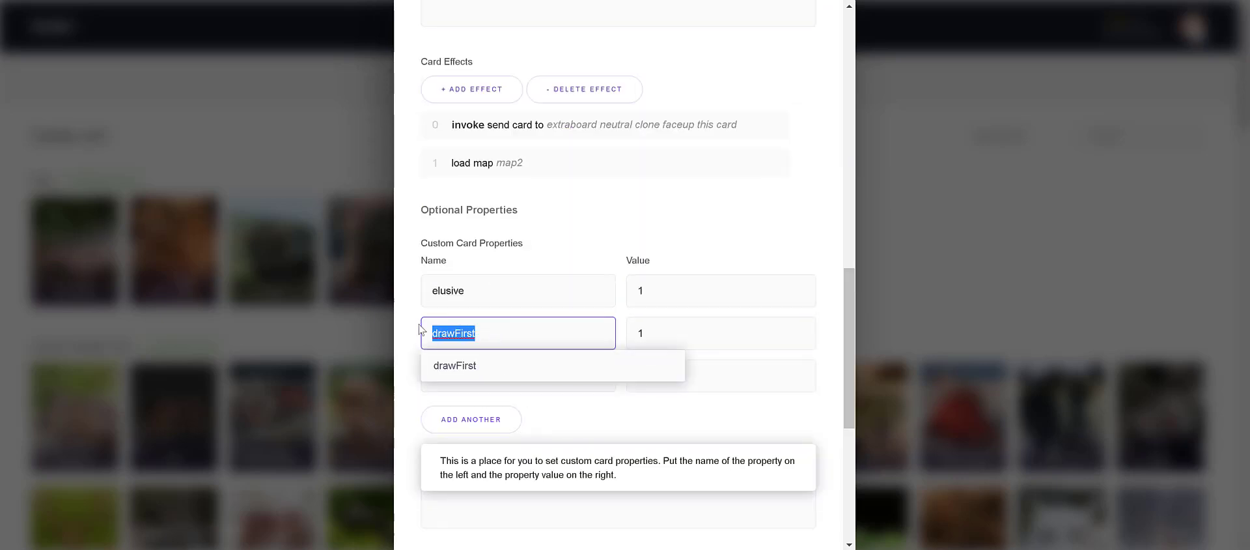
click(801, 212)
scroll(801, 213, up, 2)
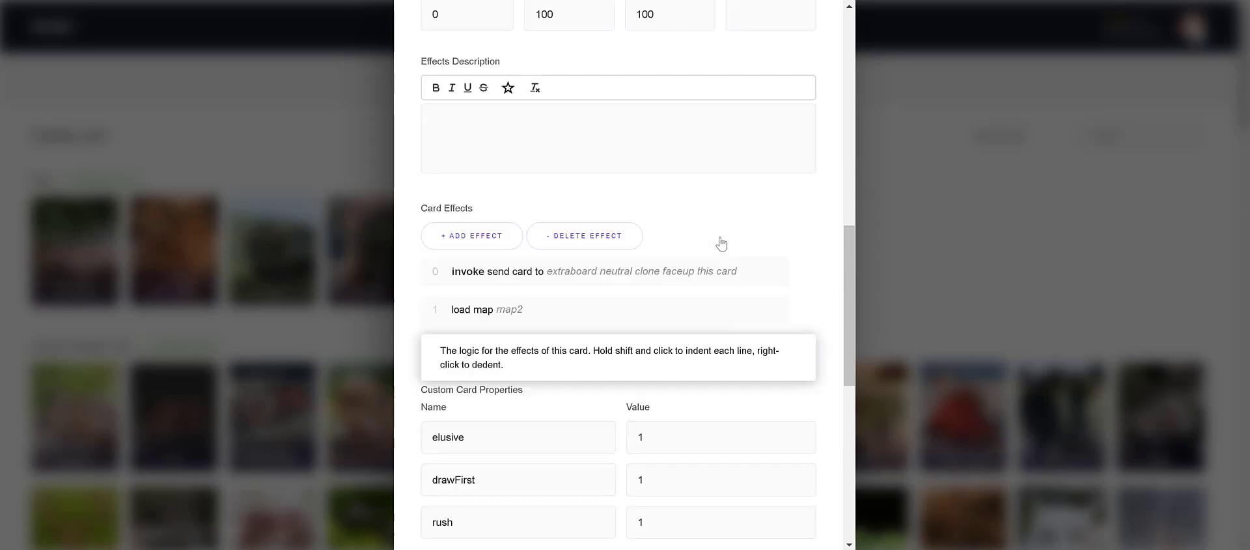
scroll(734, 265, up, 3)
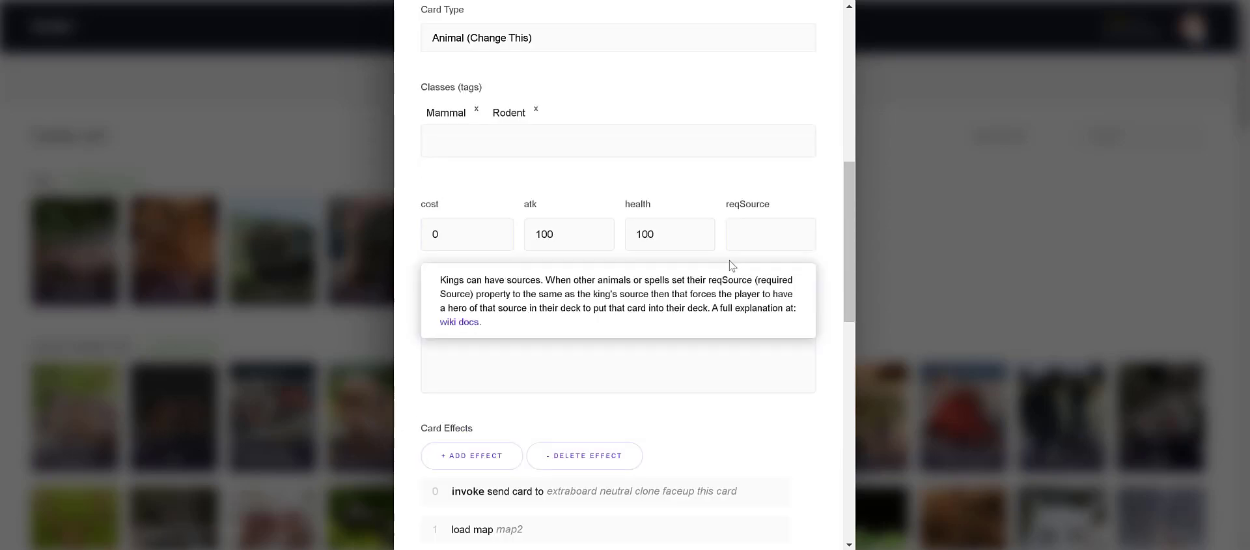
scroll(734, 265, down, 3)
scroll(514, 257, up, 1)
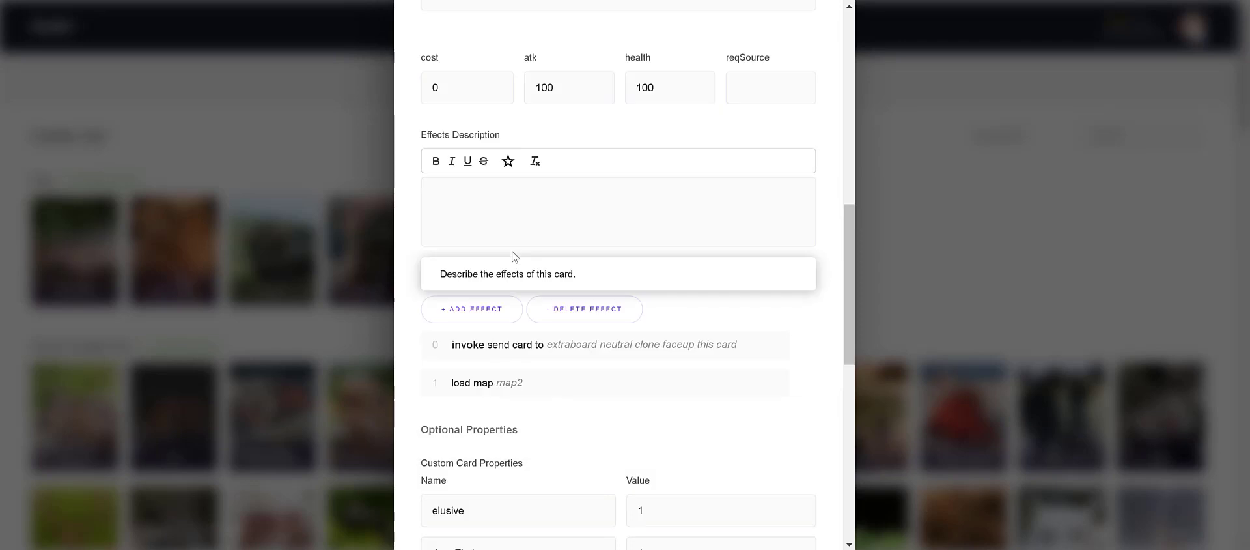
scroll(514, 257, down, 1)
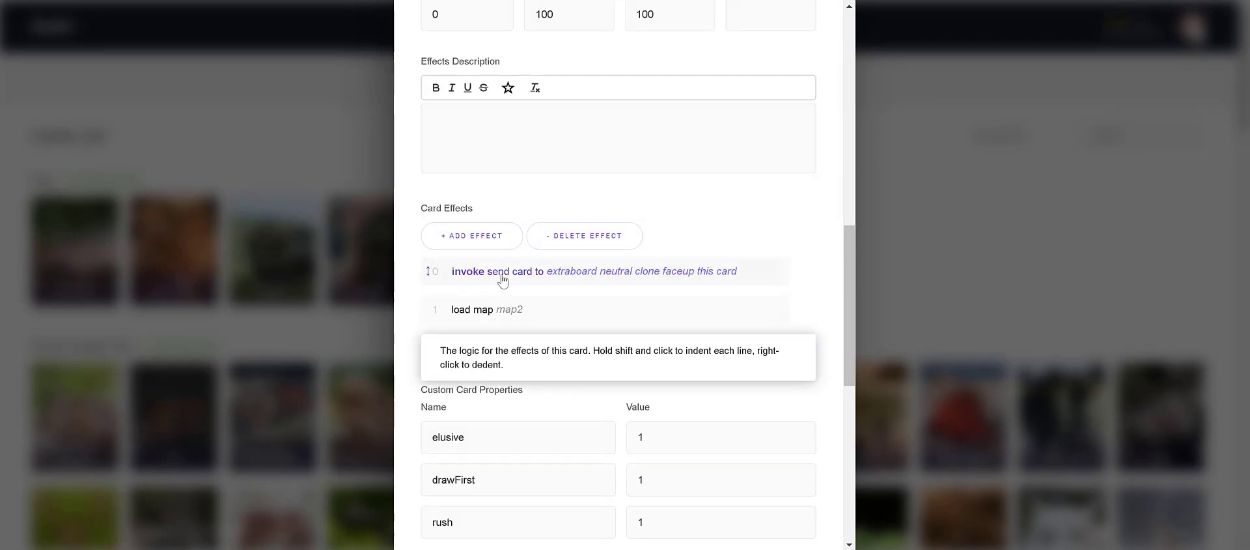
- Inspect the trigger, action and target of the Mouse card's send-card-to-extraboard effect, and return to the cards list
click(516, 272)
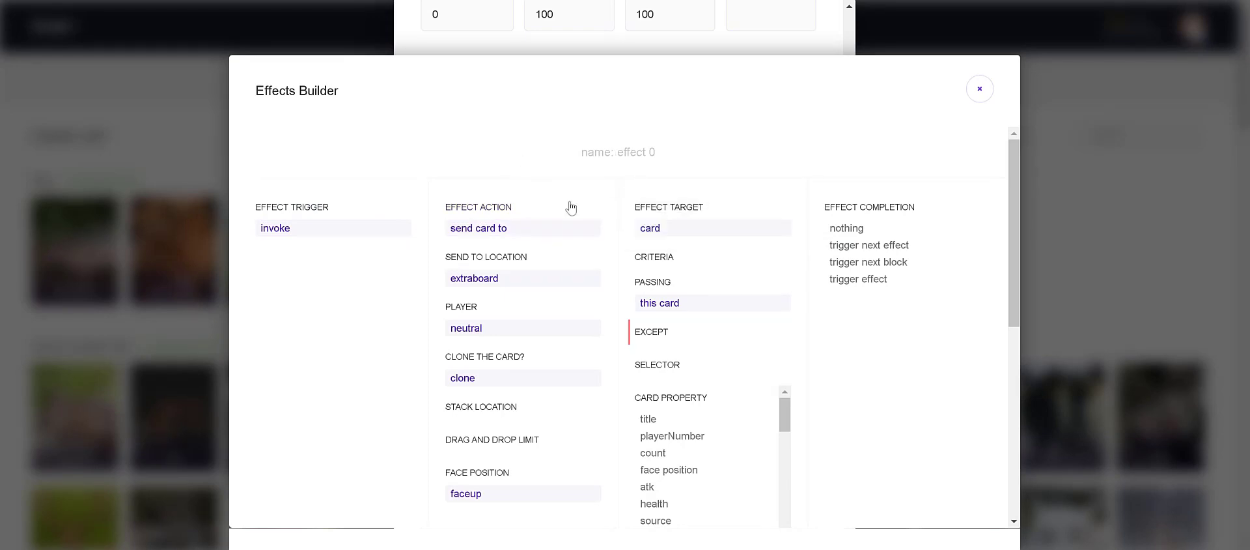
scroll(571, 207, down, 1)
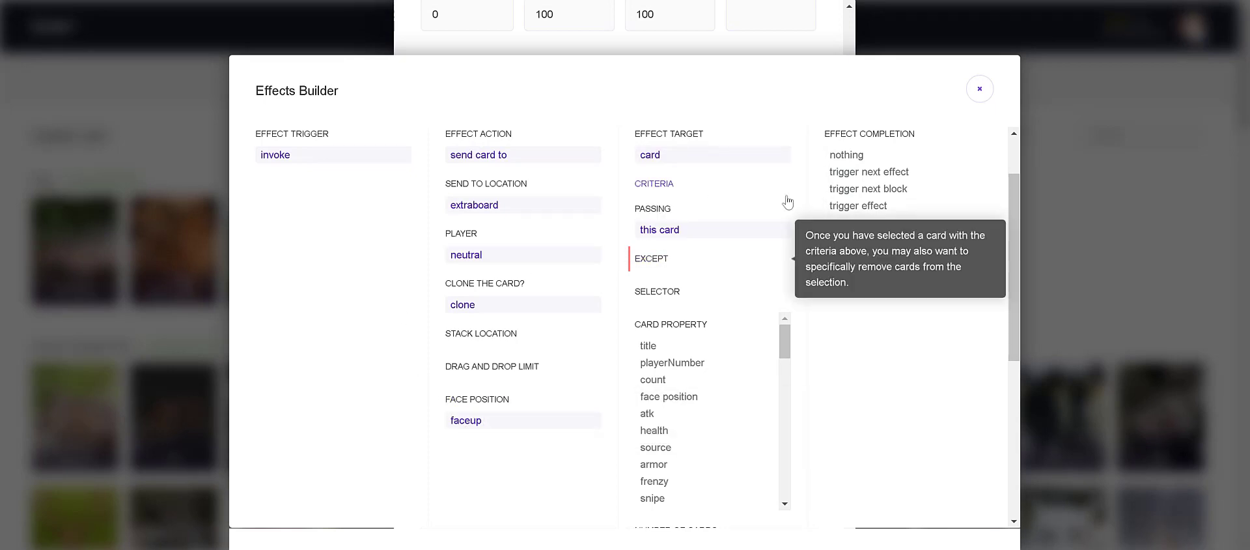
scroll(708, 248, up, 1)
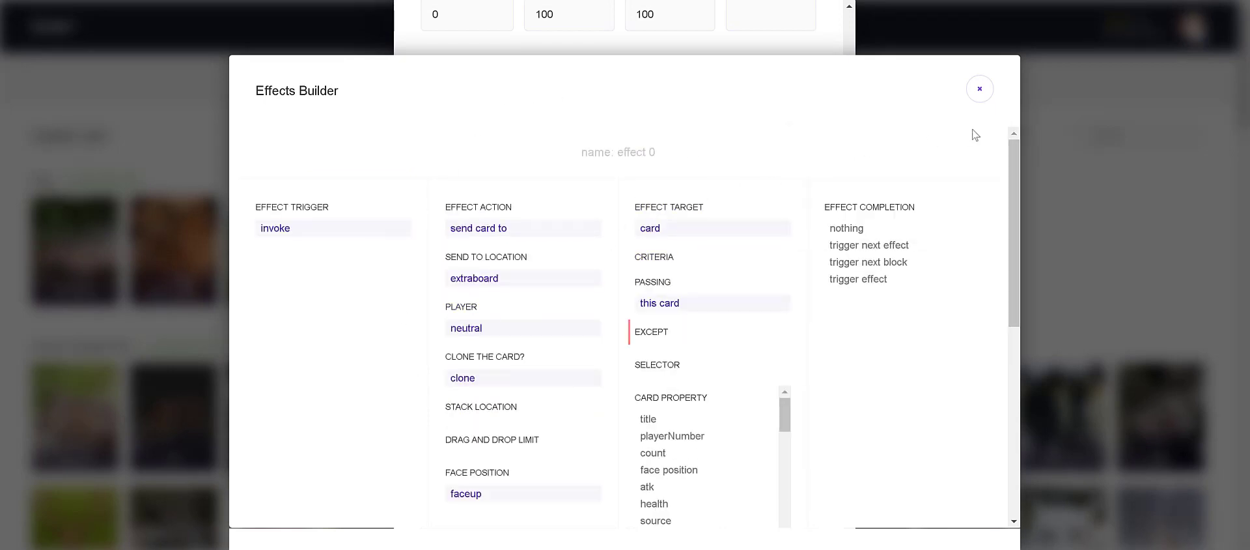
click(979, 88)
click(928, 174)
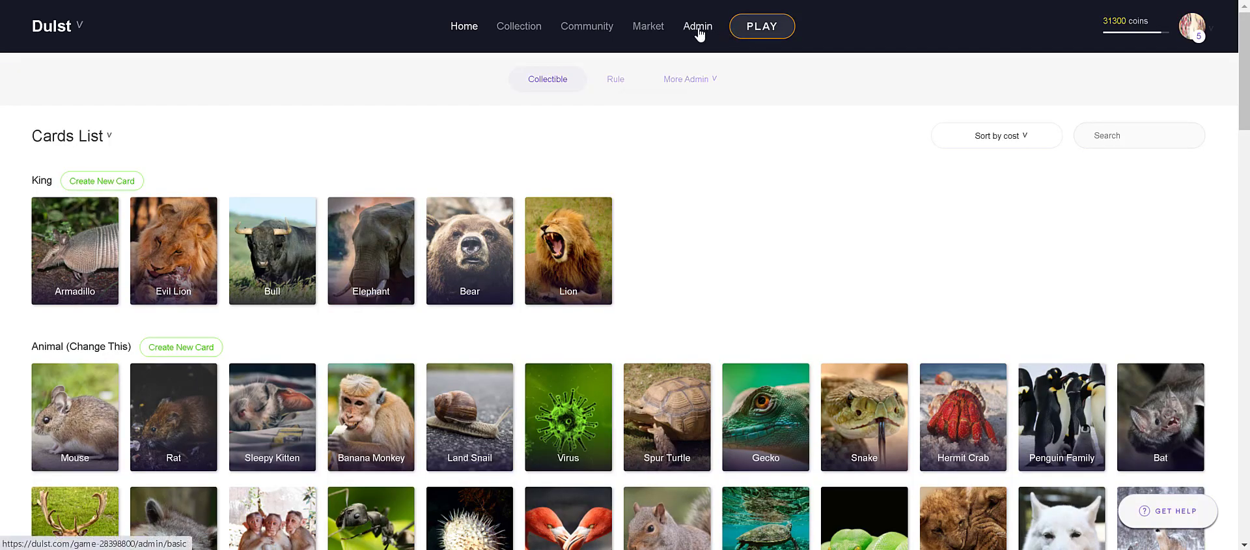
- Start a match in the Story game mode, continue past the intro text and keep all the cards in the opening hand
click(763, 30)
scroll(592, 263, down, 5)
scroll(594, 262, down, 3)
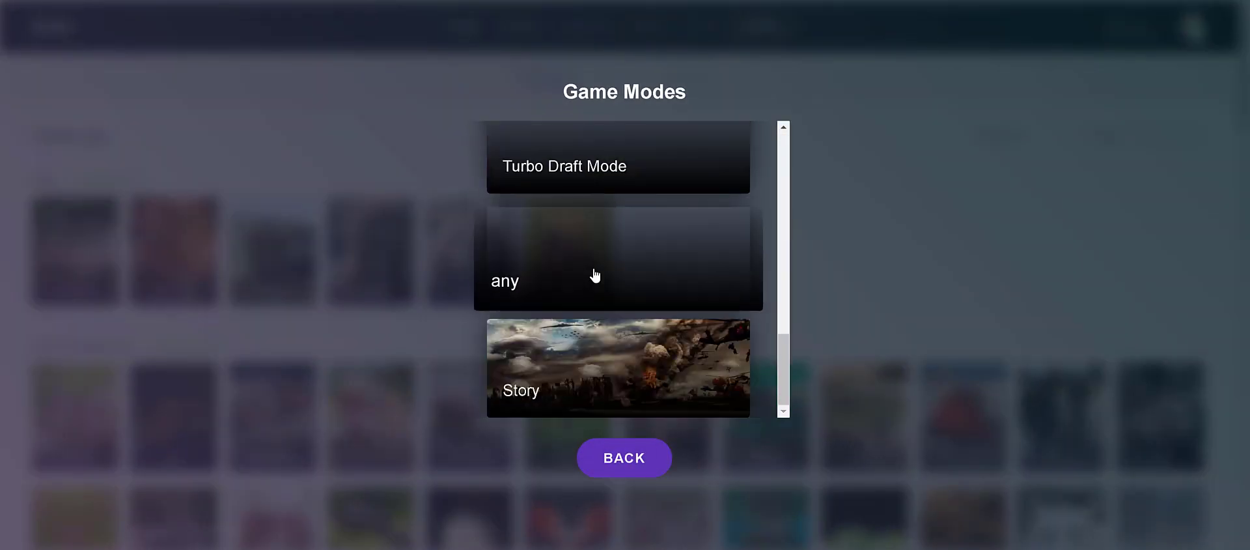
click(678, 343)
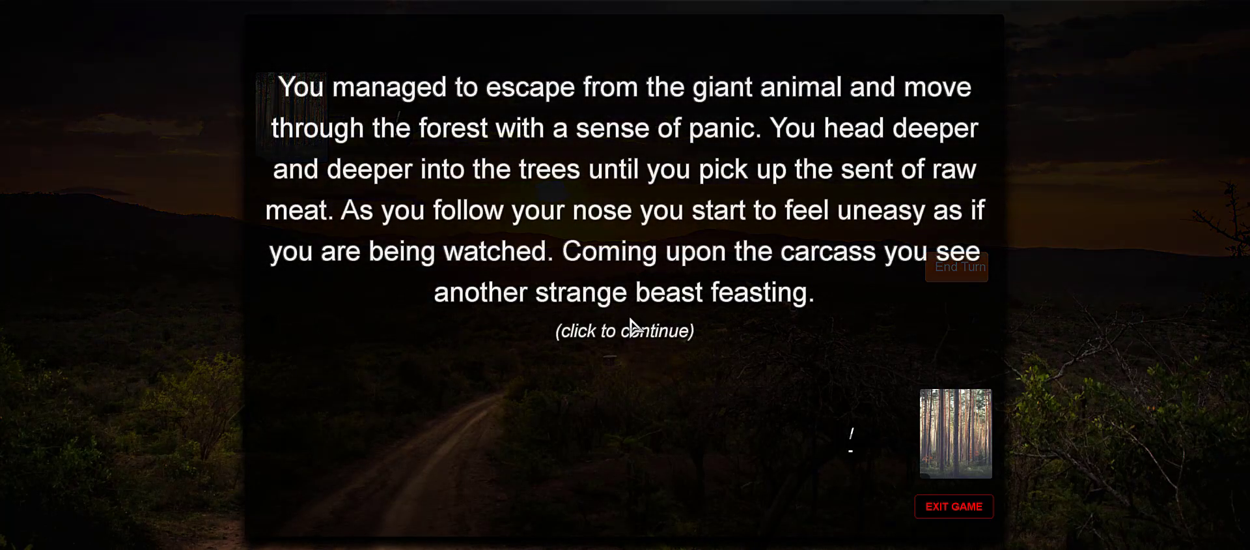
click(649, 330)
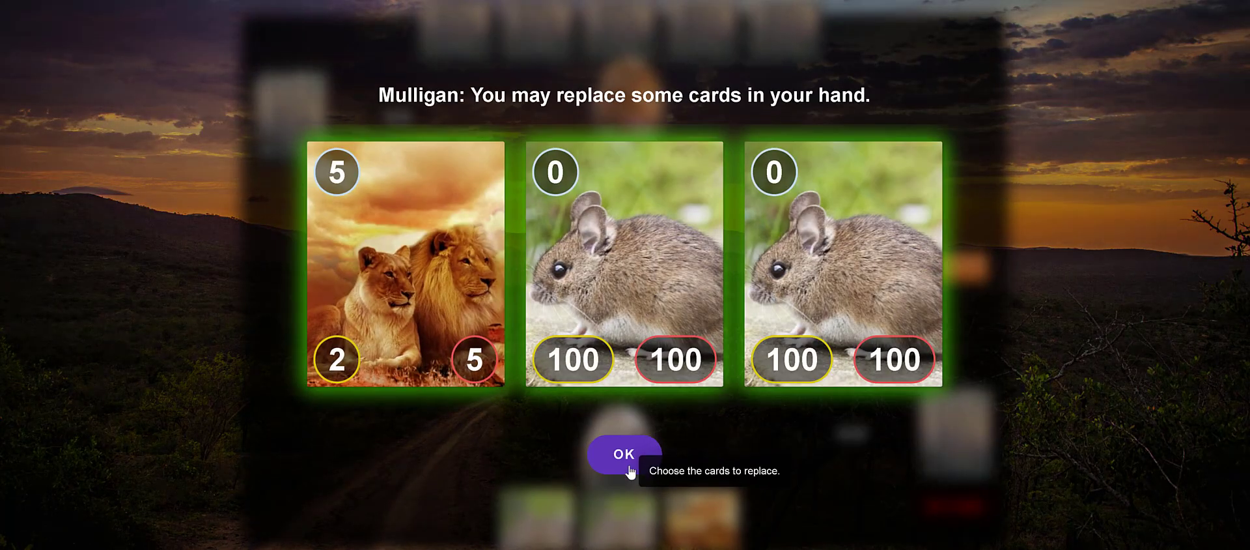
click(624, 453)
- Play a Mouse card from the hand onto the board, end the turn and leave the finished match
drag(507, 505, 566, 326)
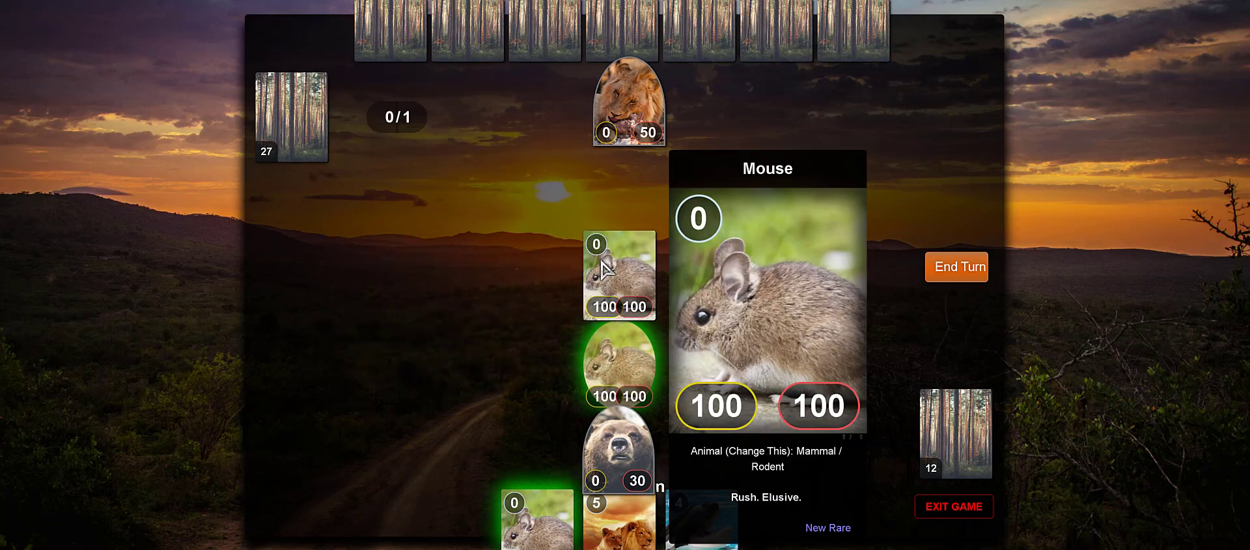
click(944, 281)
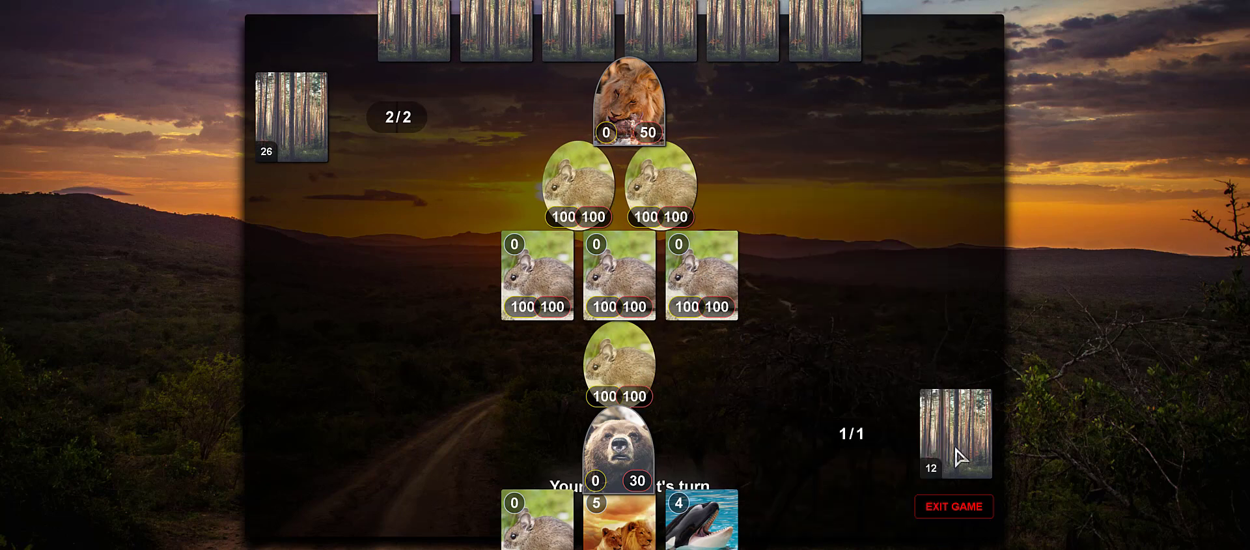
click(636, 259)
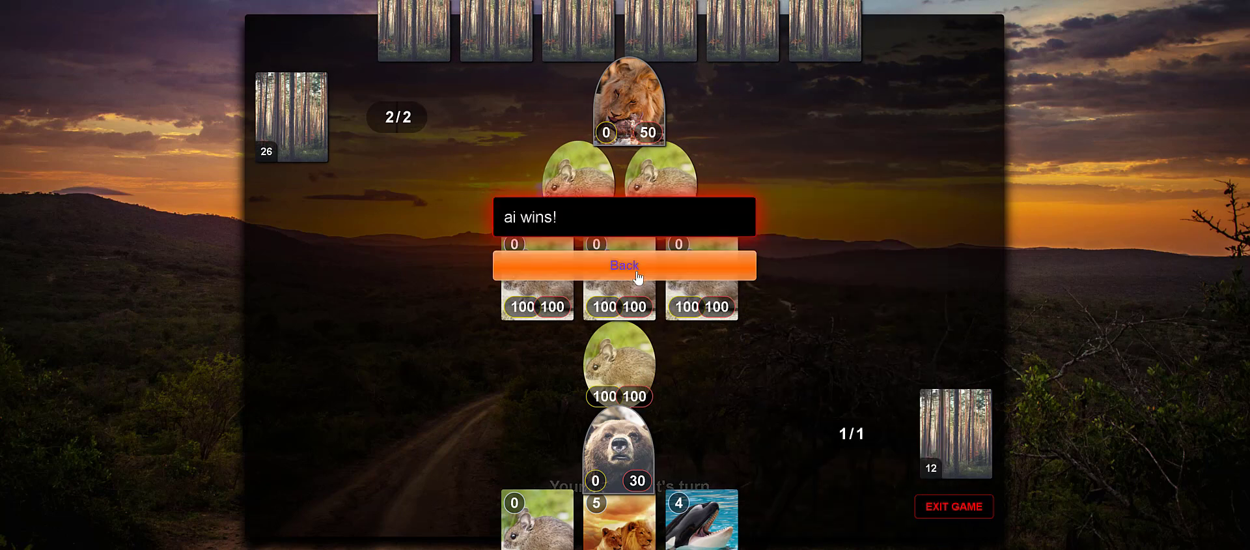
click(643, 272)
- Return to the game's cards and reopen the Mouse card's effect that sends a clone to the extraboard
click(698, 38)
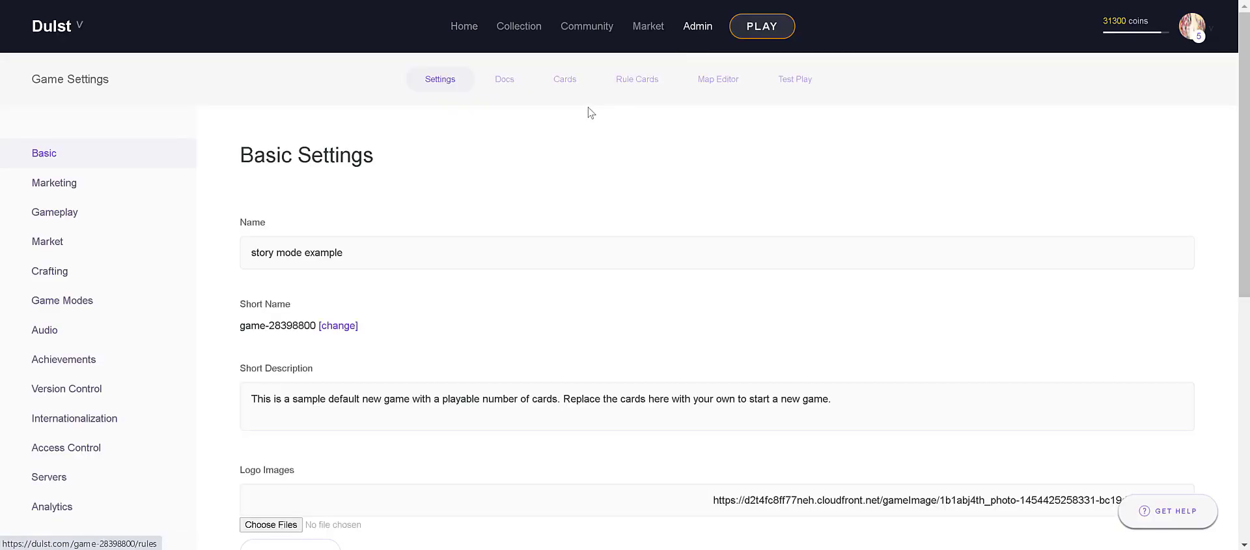
click(567, 81)
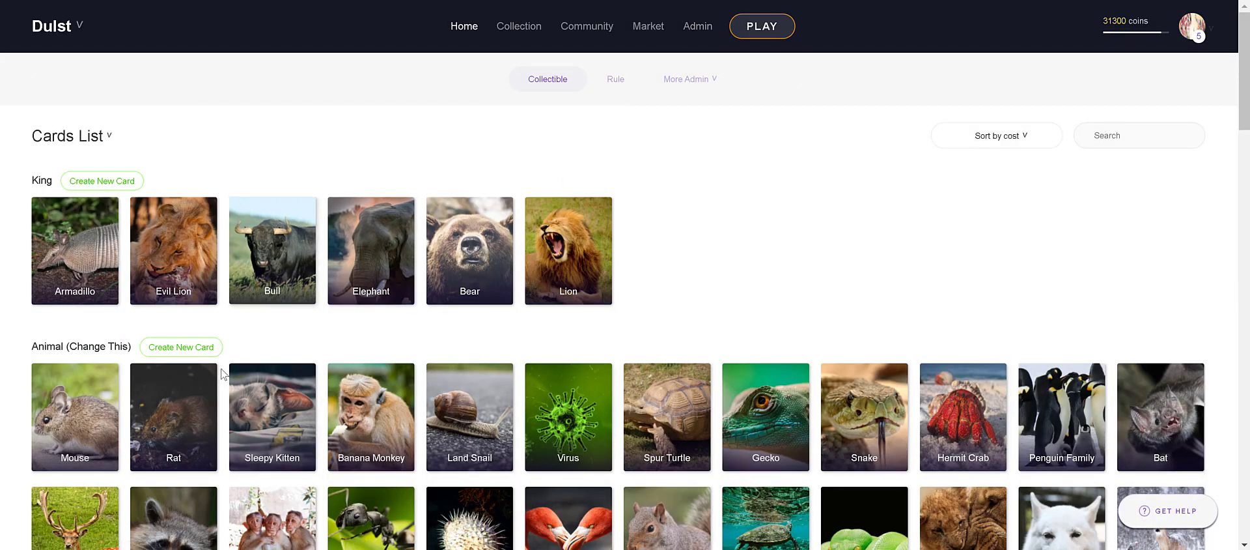
click(74, 417)
scroll(508, 326, down, 10)
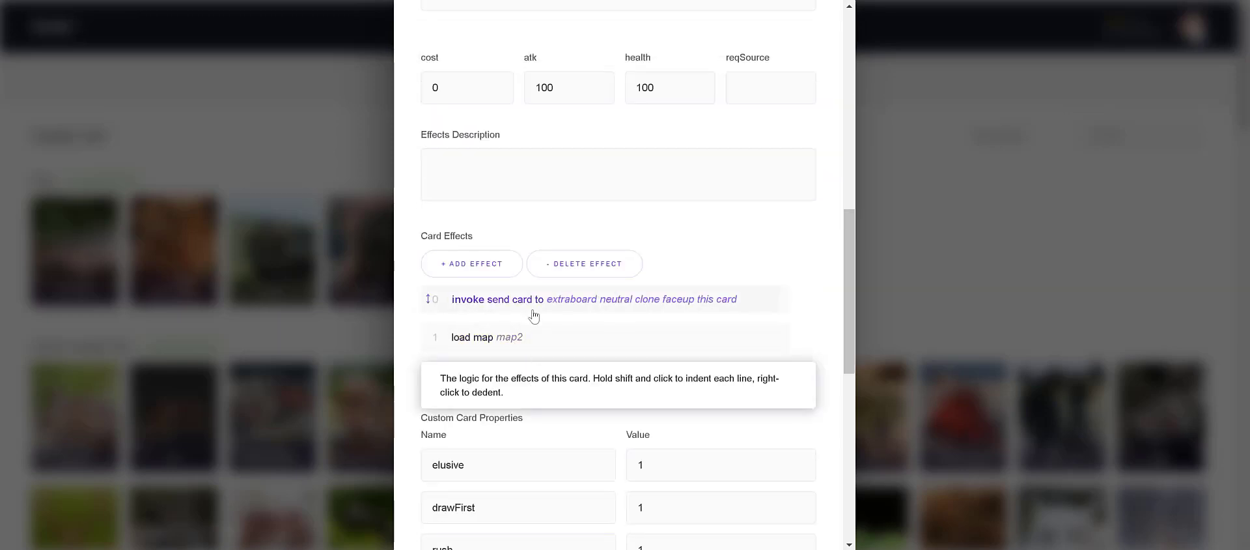
click(529, 306)
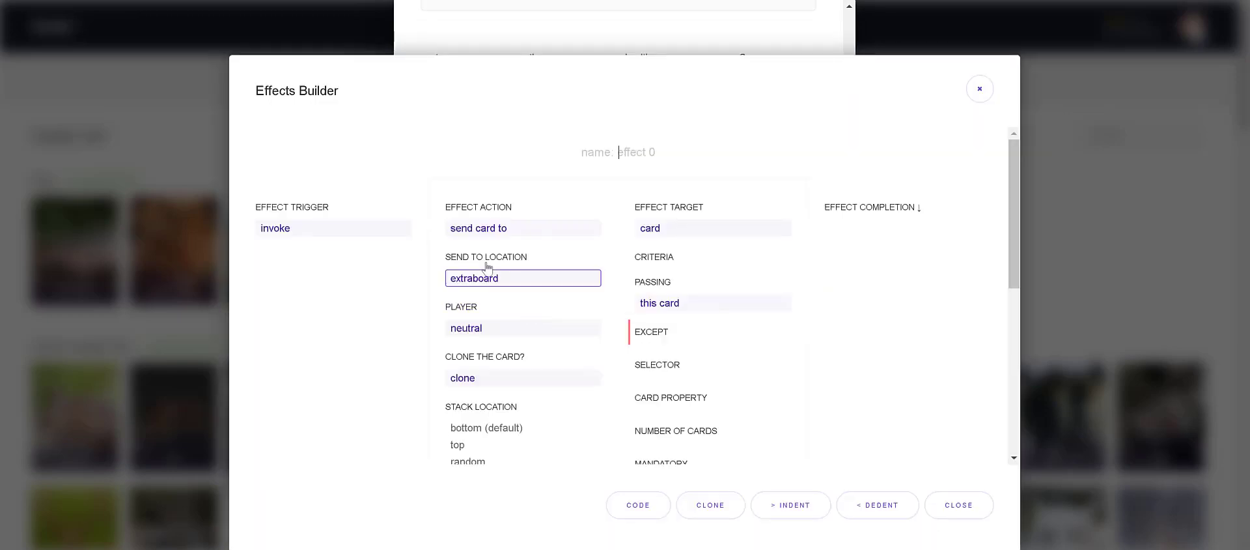
- Check the effect's available send-to locations, keep extraboard selected, and reopen the effect to view its clone setting
click(530, 279)
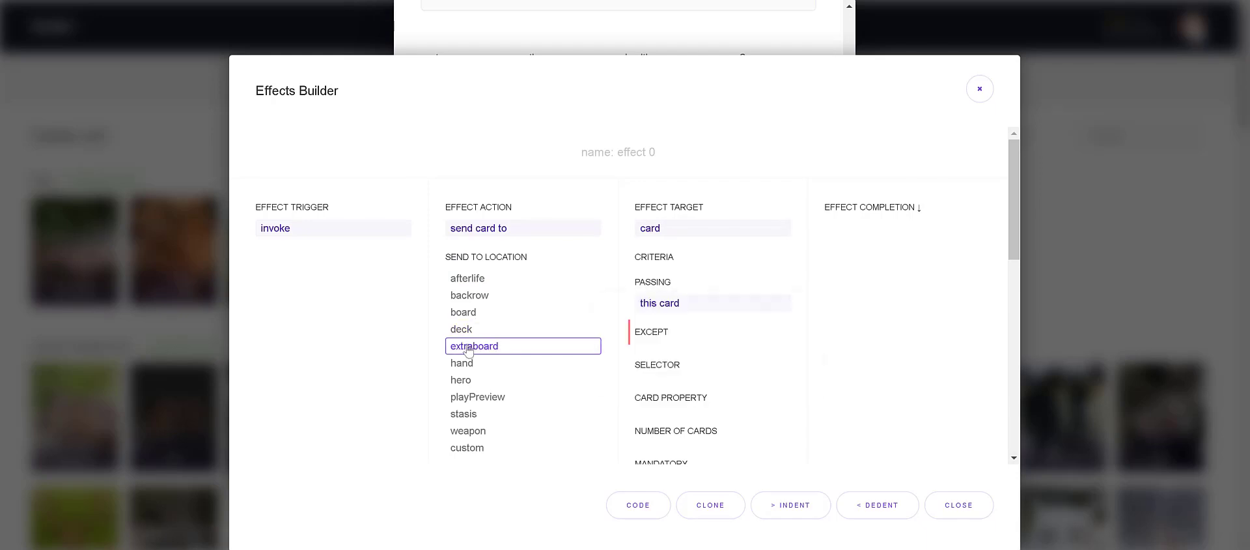
click(492, 352)
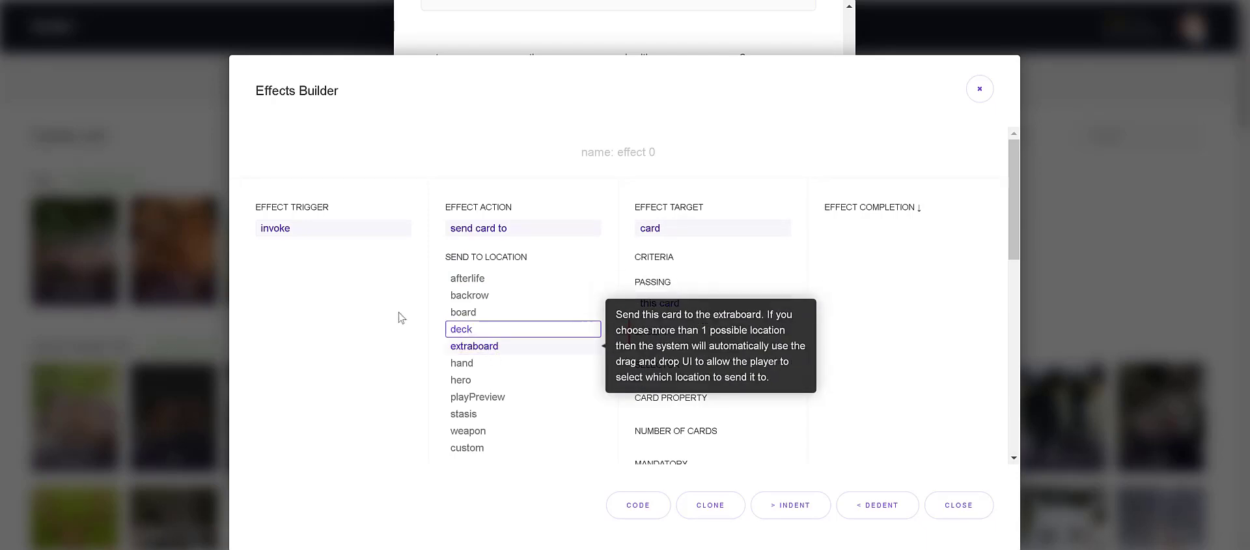
click(981, 89)
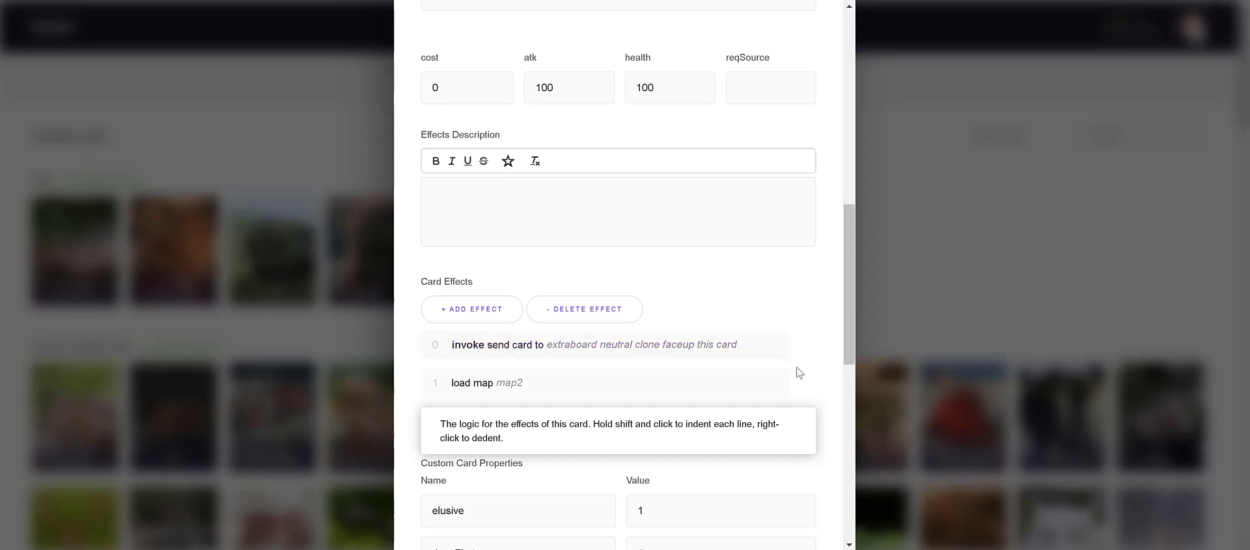
click(500, 355)
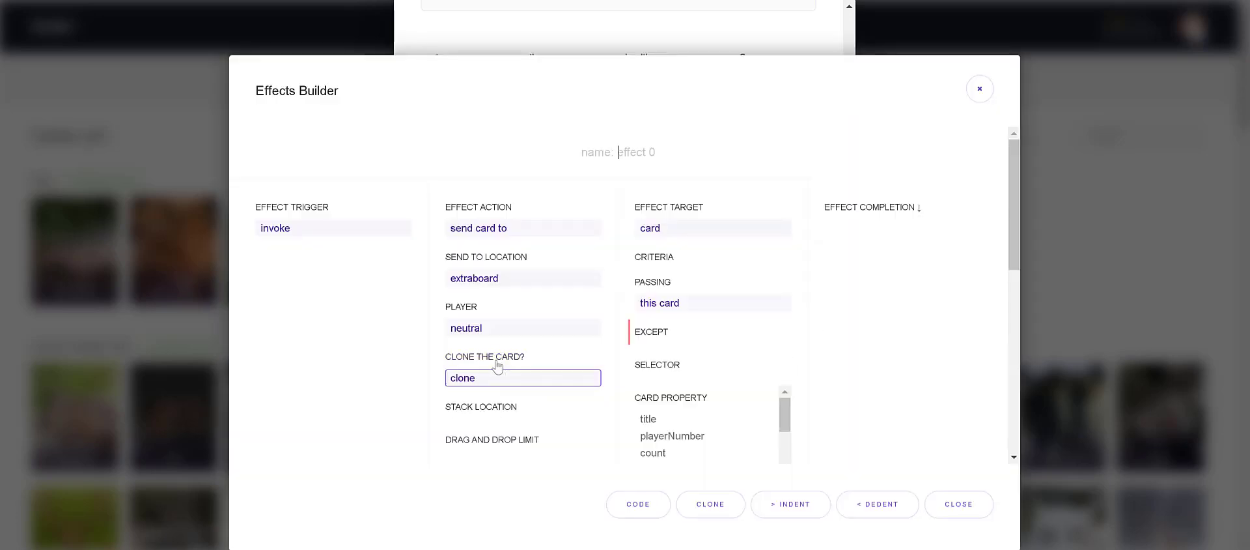
- Check the invoke trigger of the Mouse's clone-to-extraboard effect and close the effect
click(299, 231)
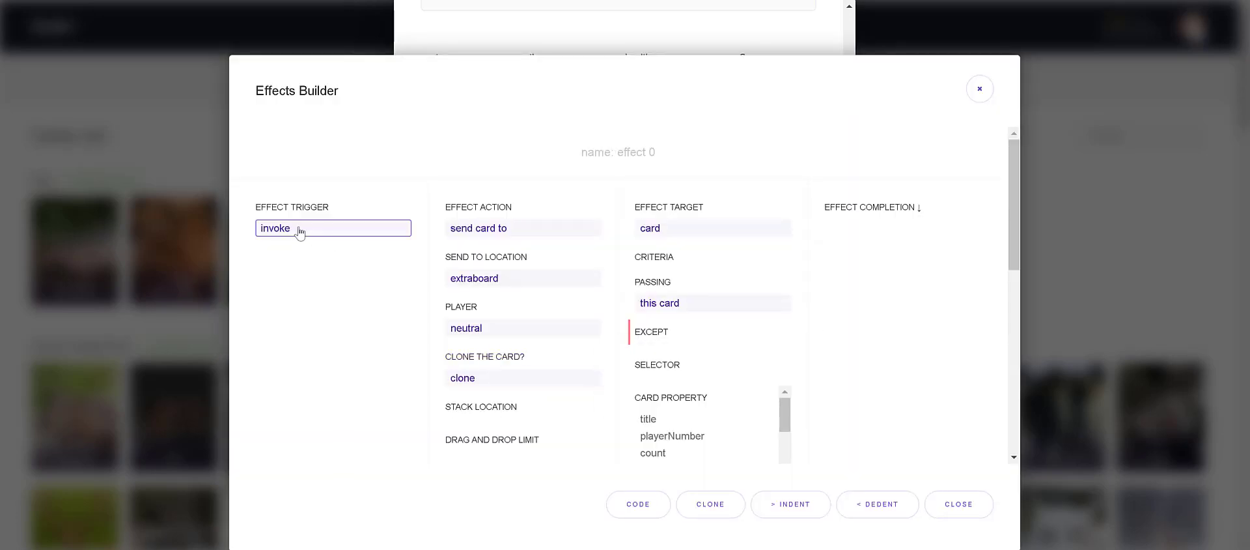
click(981, 90)
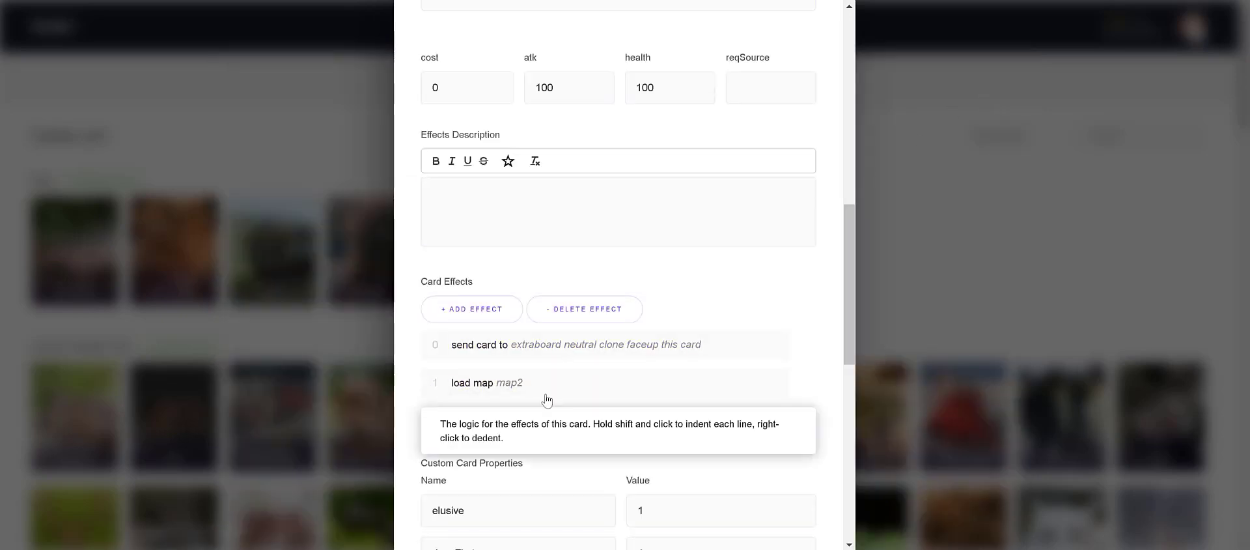
- Review the Mouse card's load map effect with its map ID map2, and close the effect and the card
click(491, 389)
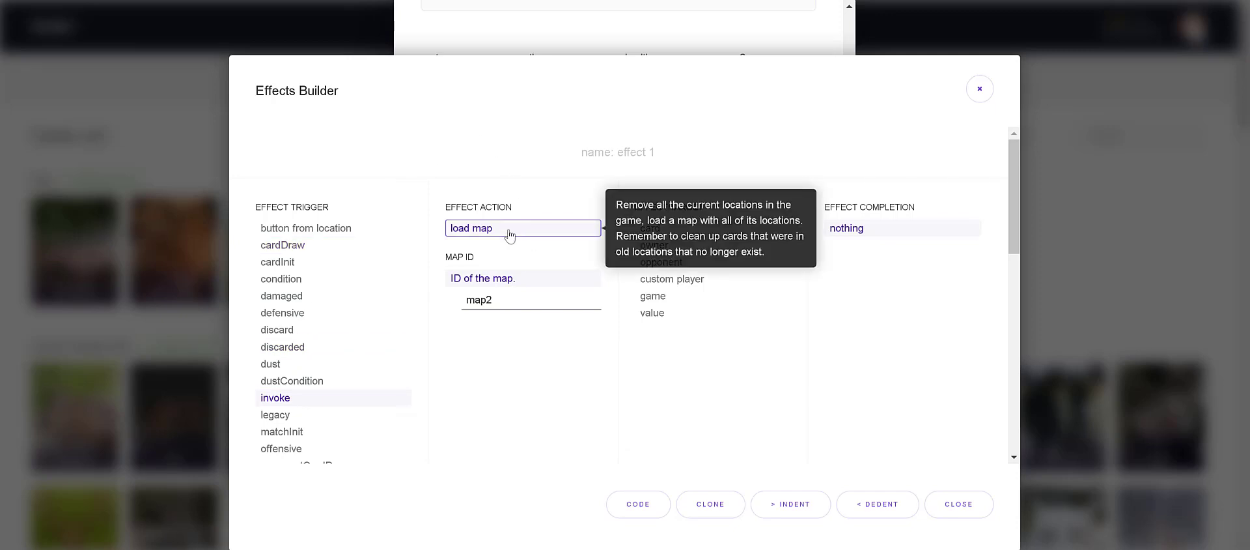
drag(507, 306, 391, 300)
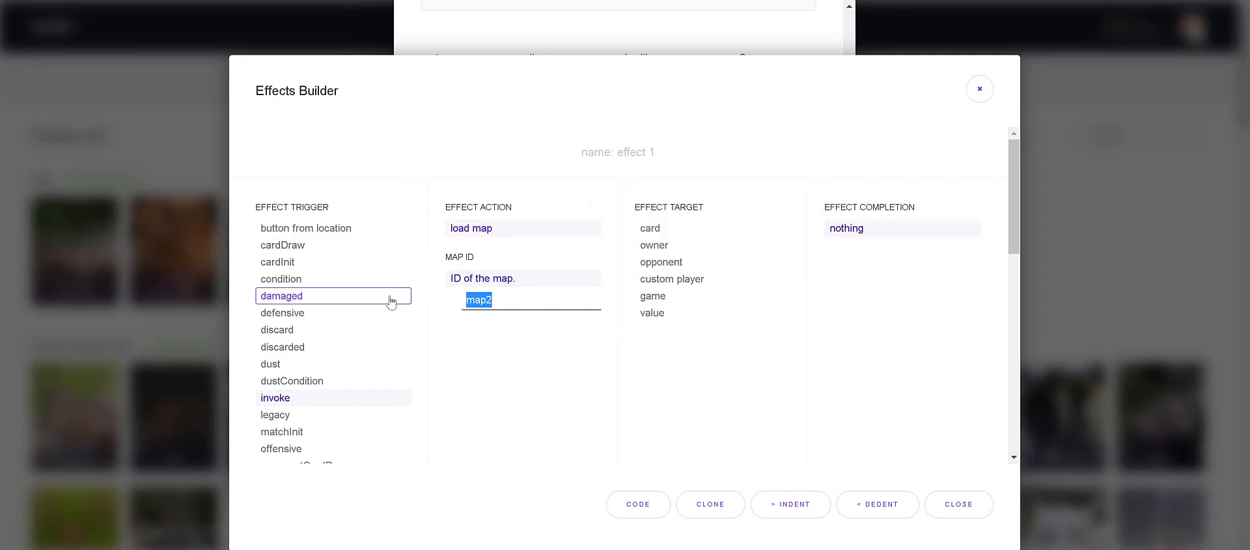
click(825, 434)
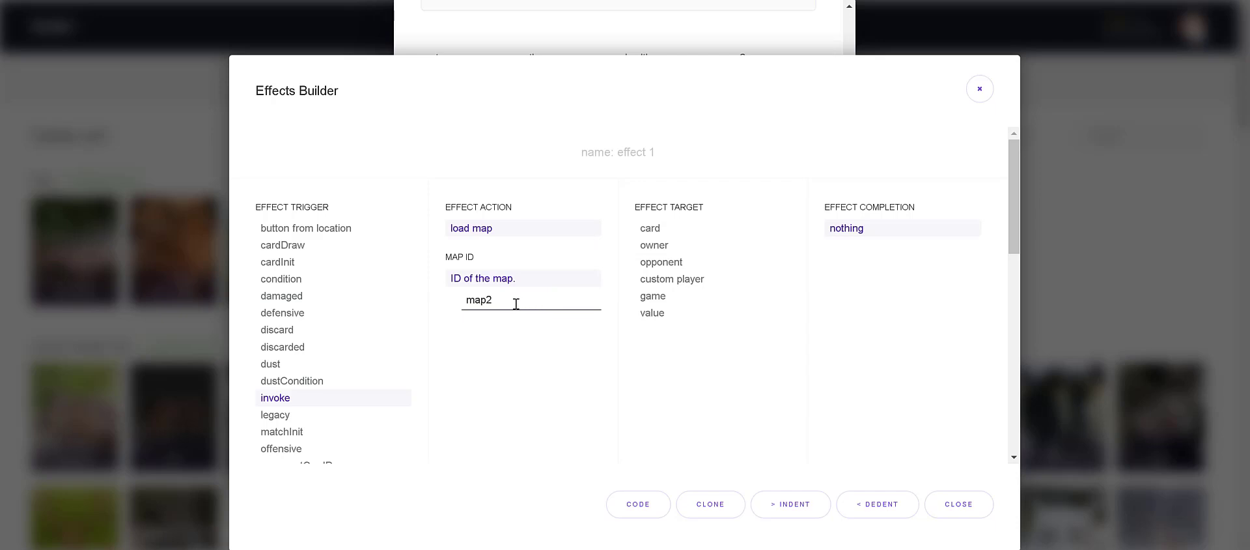
drag(516, 304, 431, 309)
click(537, 310)
click(979, 90)
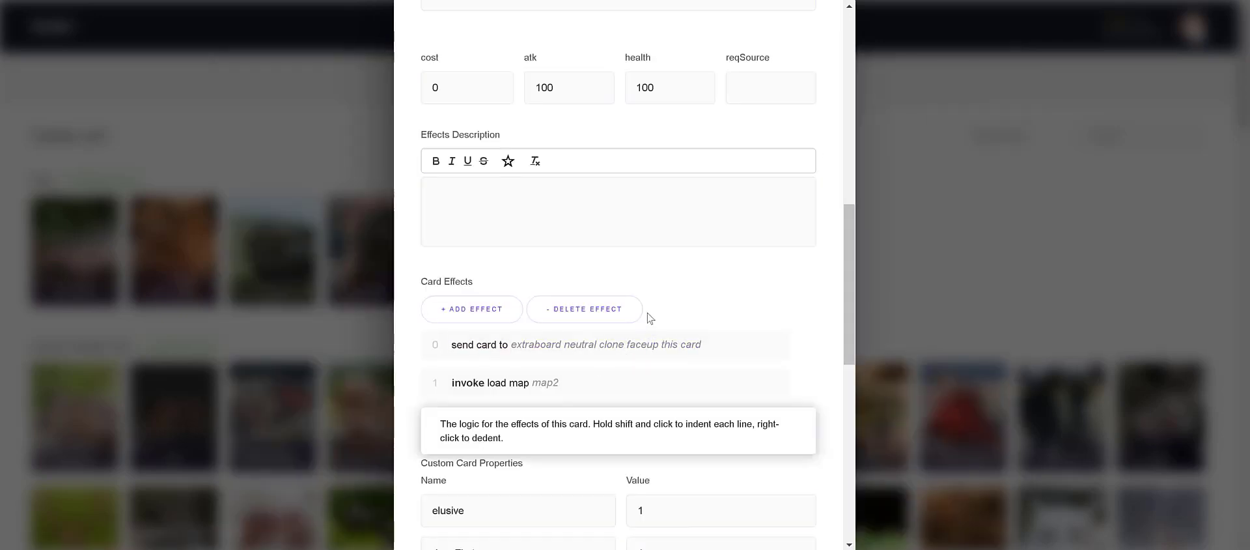
scroll(648, 313, up, 5)
scroll(649, 308, up, 3)
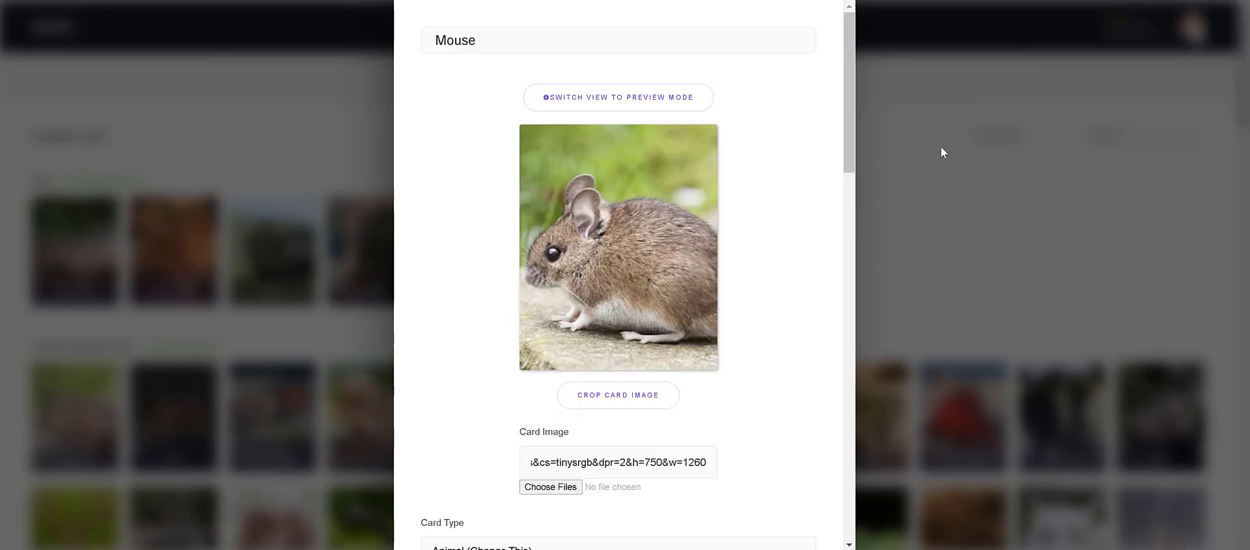
click(927, 158)
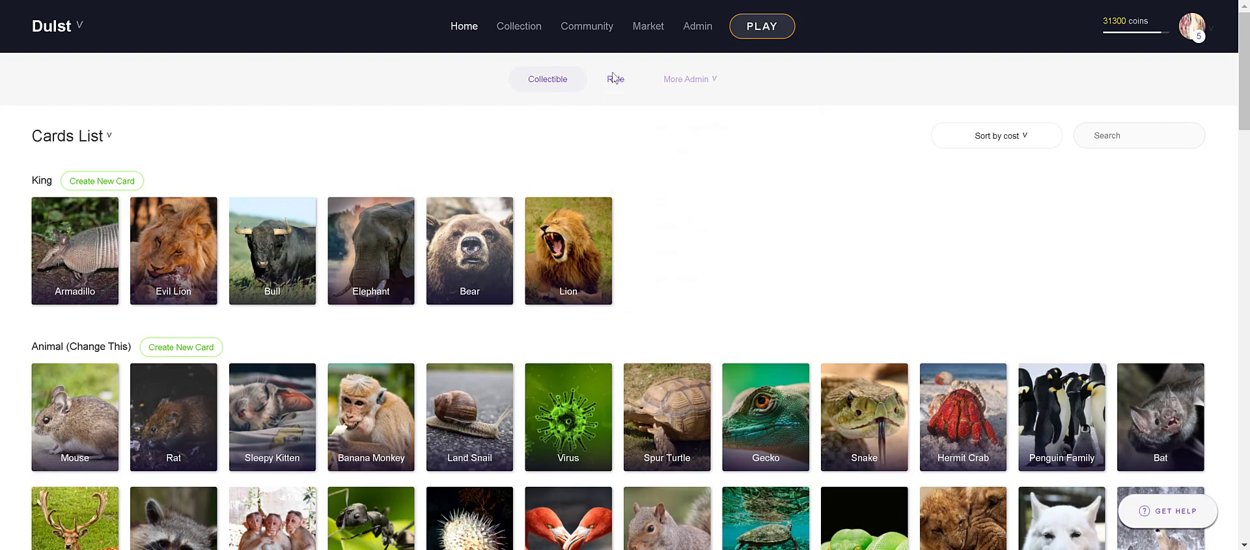
- Start a match in the Story game mode, skip past the intro text and keep the full opening hand
click(762, 30)
scroll(647, 221, down, 5)
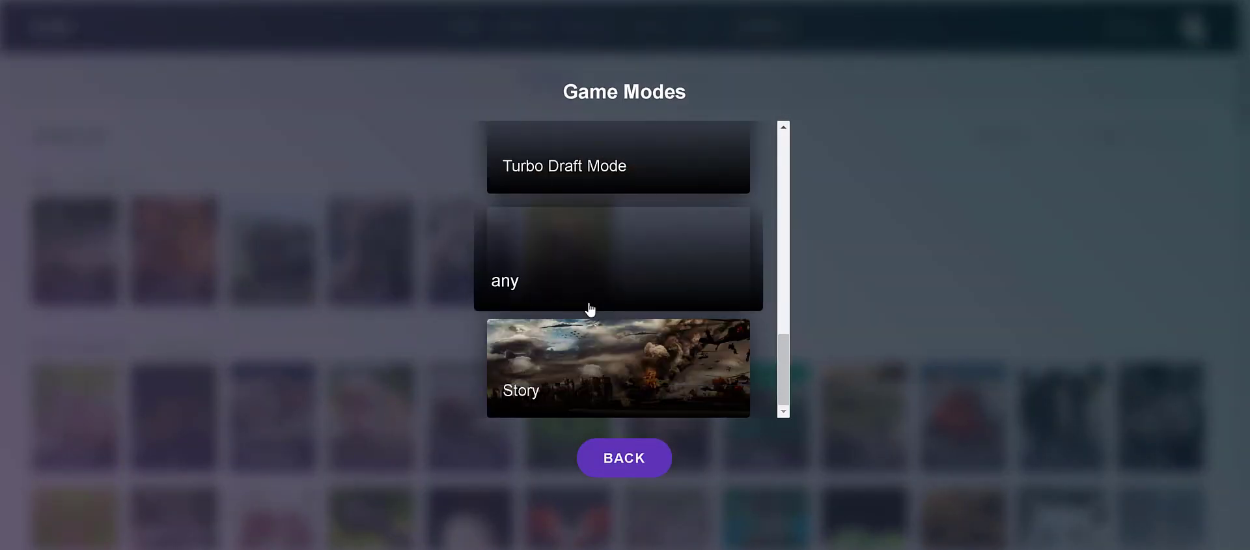
click(581, 372)
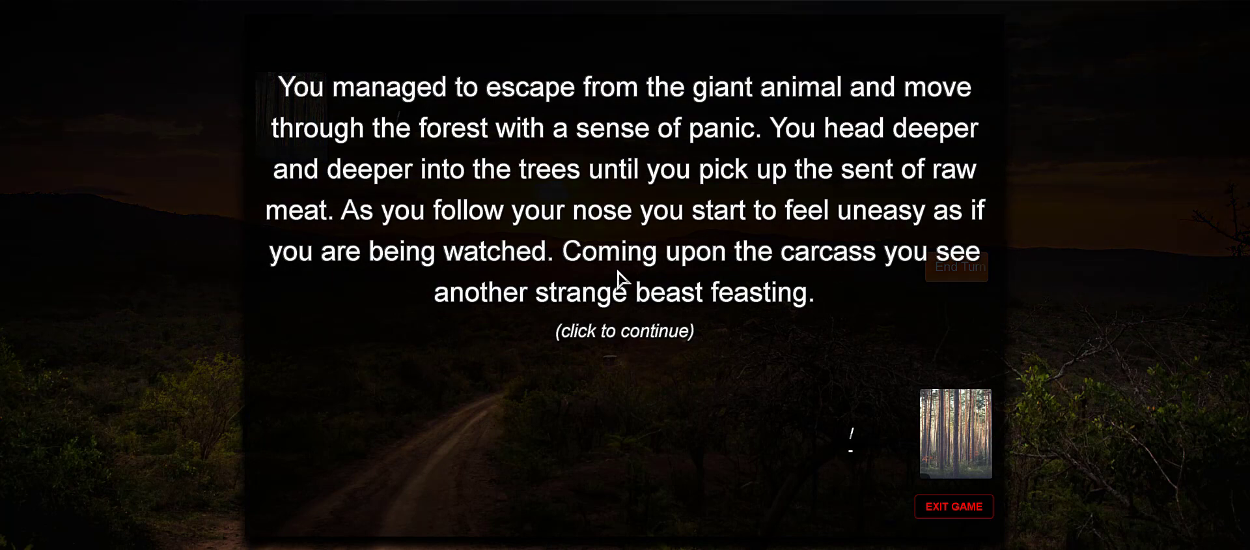
click(619, 279)
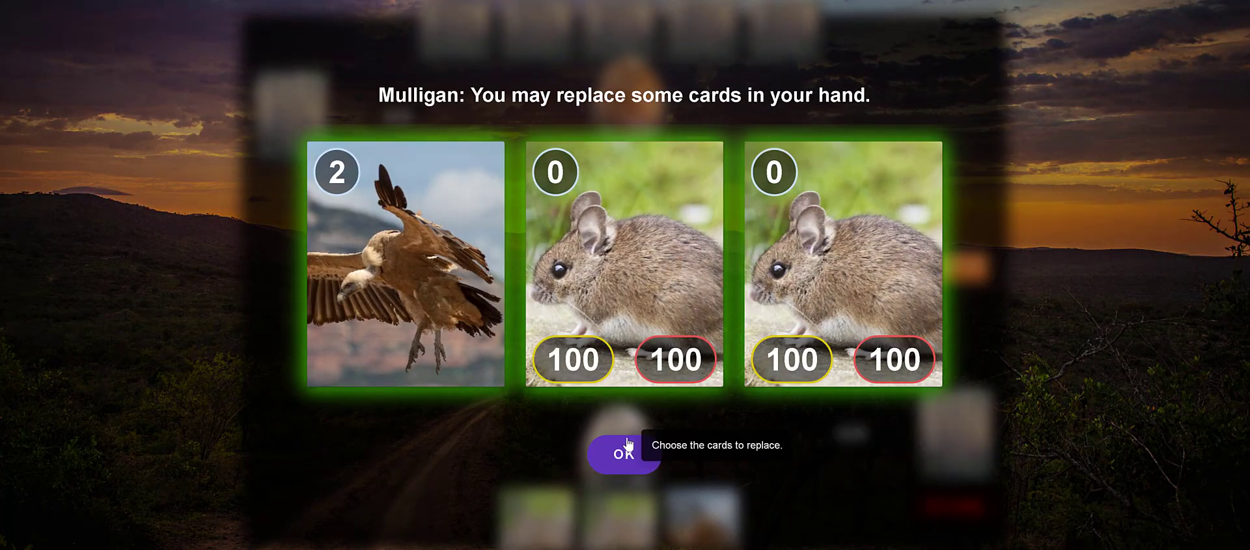
click(616, 449)
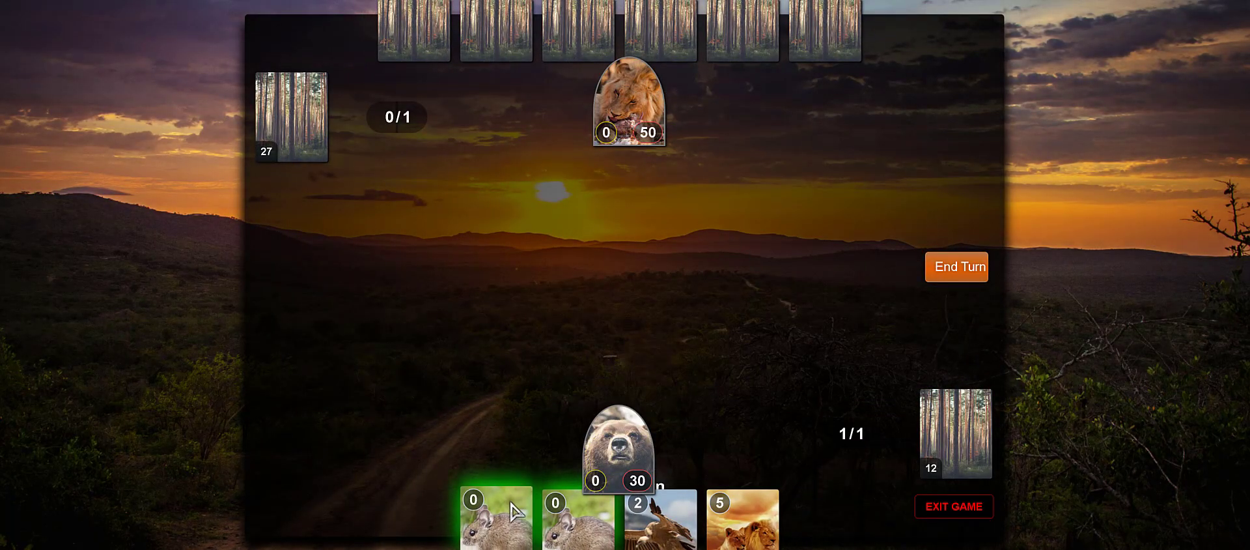
- Play a Mouse card onto the board to test its load map effect, and leave the match
drag(498, 518, 597, 336)
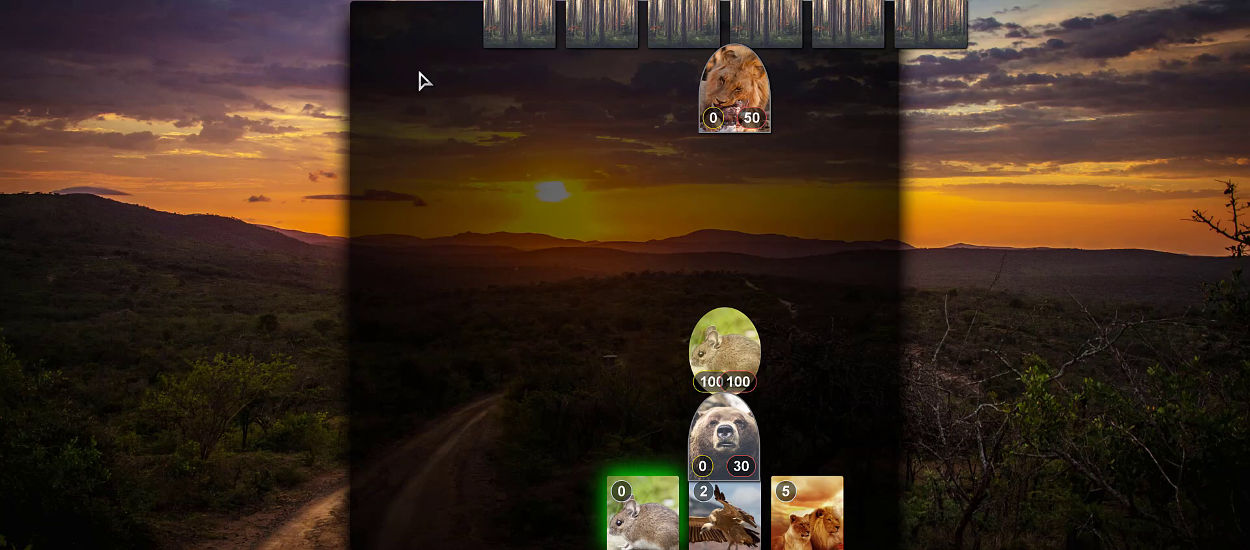
key(alt+Left)
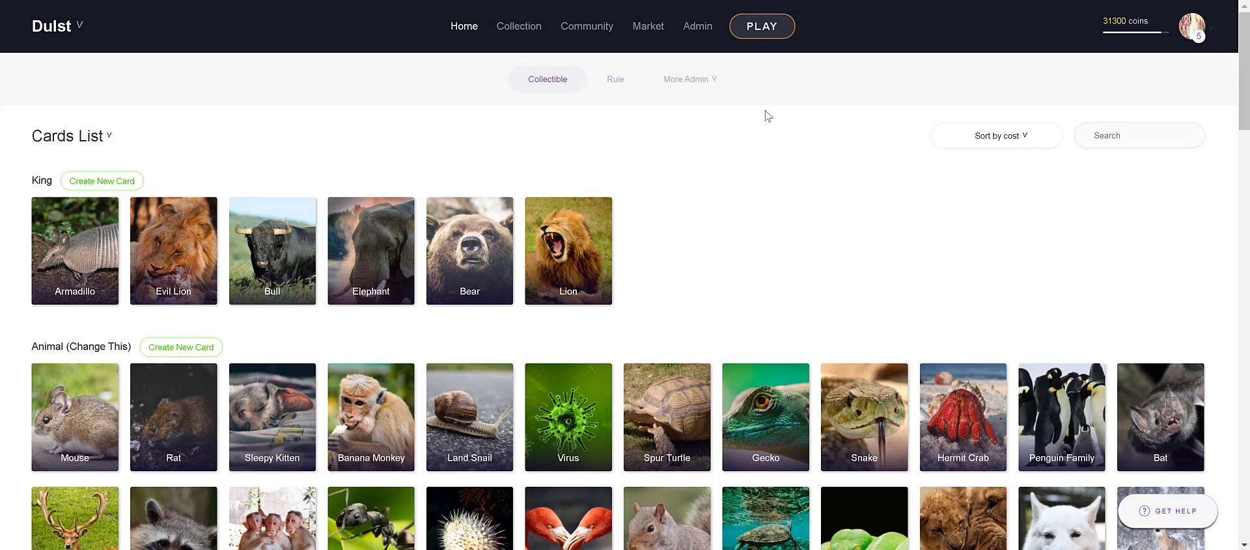
- Browse the Effect Builder and UI Element rule cards and open the Controller: Exit Game card
click(616, 79)
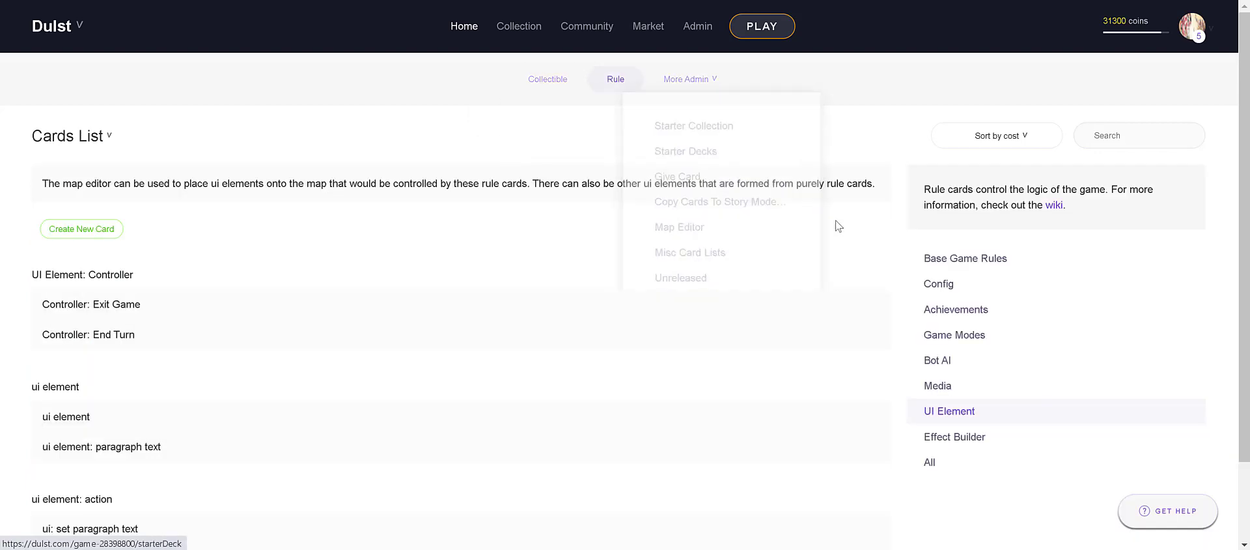
click(990, 440)
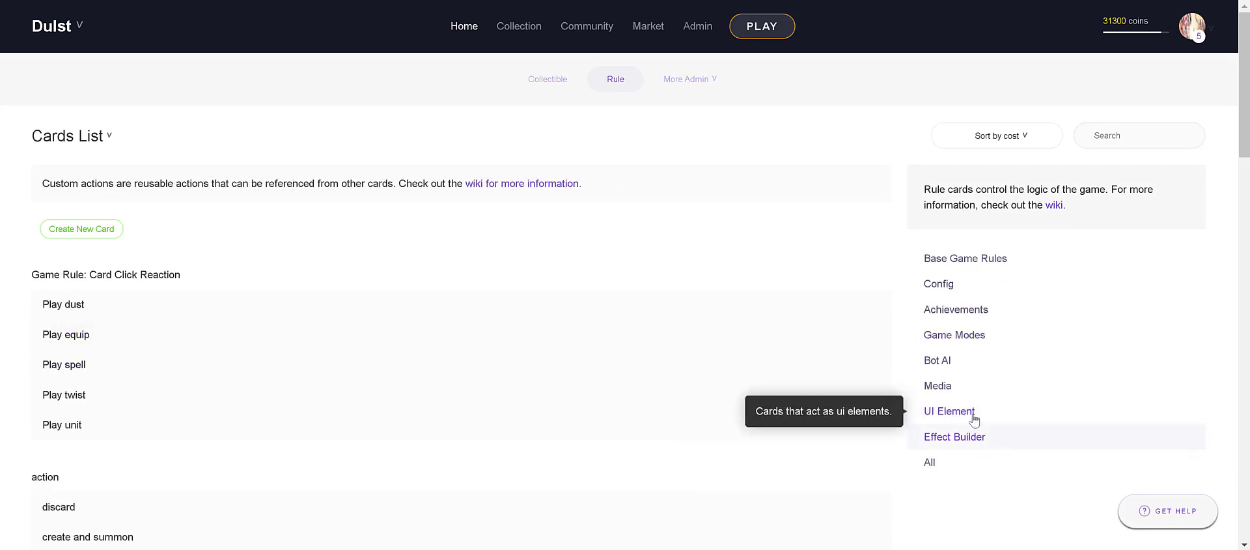
click(974, 417)
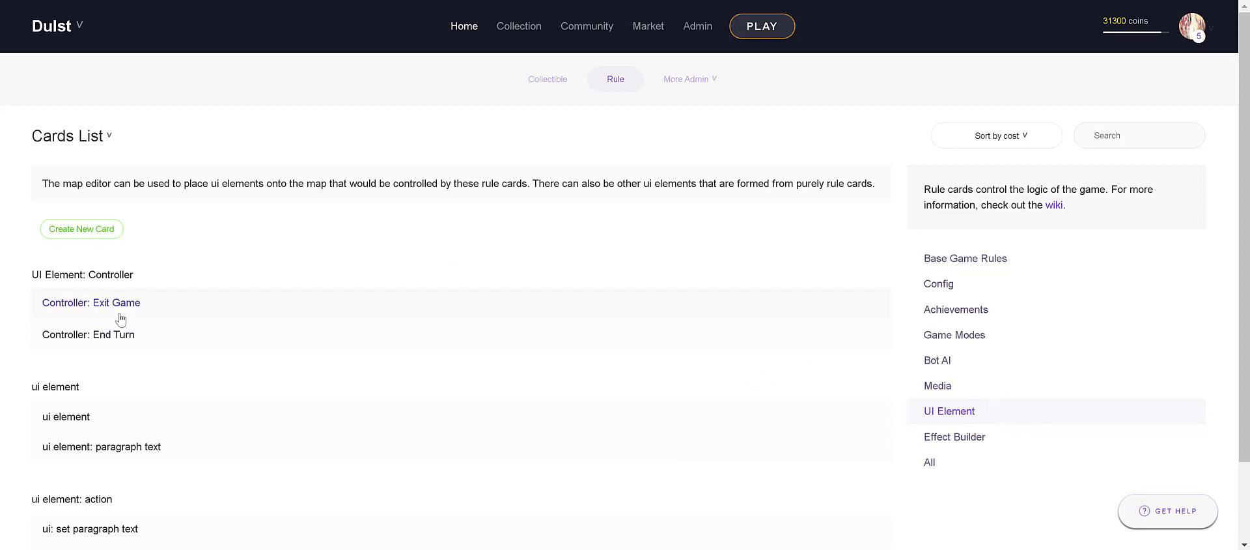
mouse_move(128, 314)
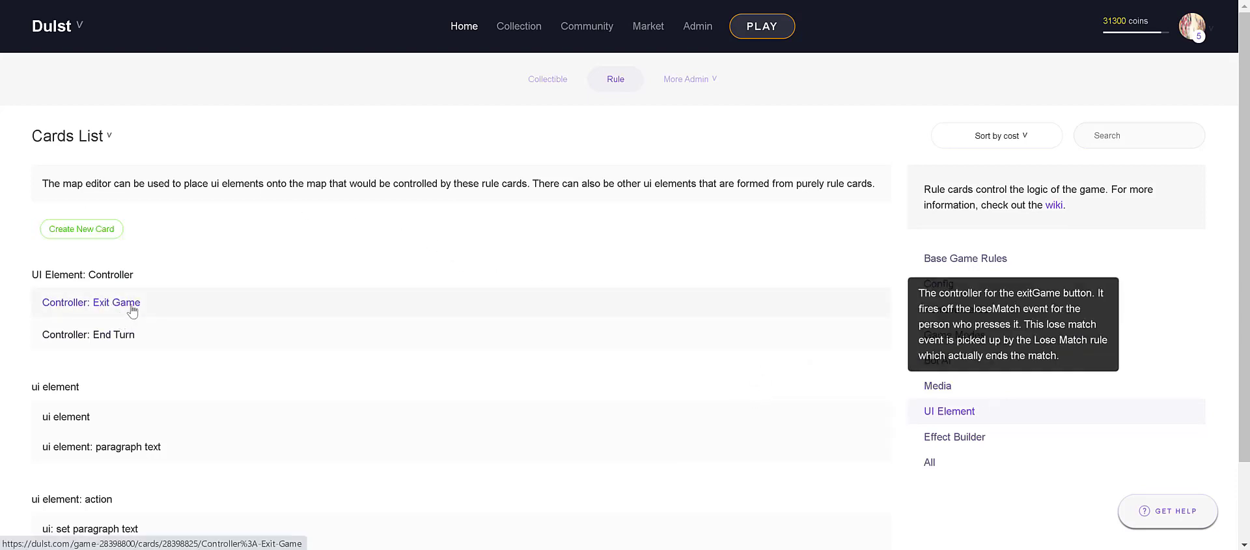
click(132, 311)
- Read the Controller: Exit Game card's description and look over its effects and optional properties
click(456, 343)
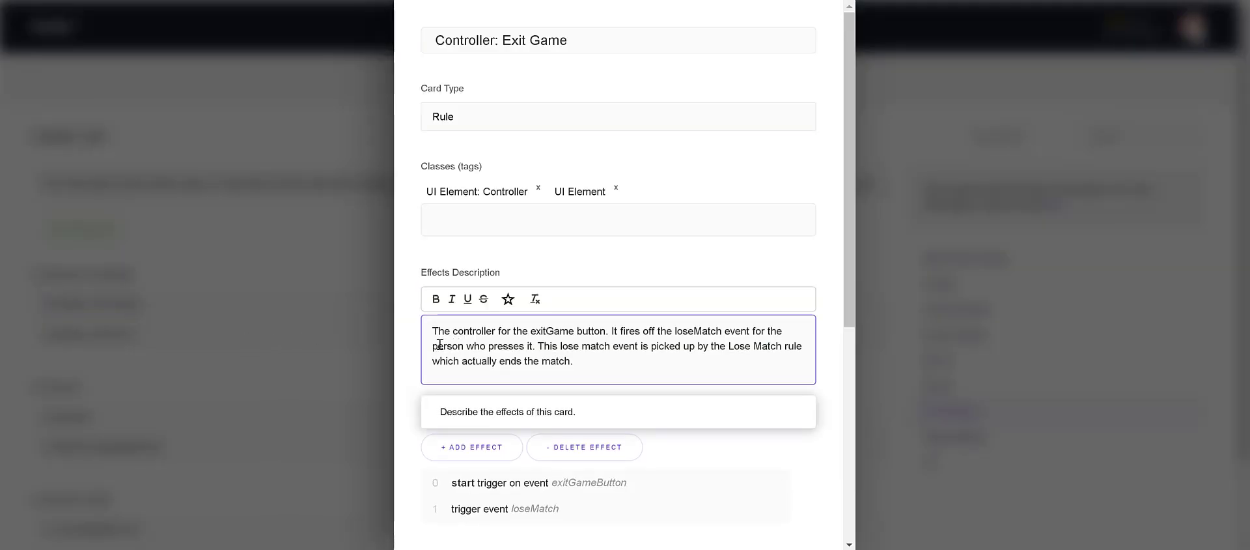
scroll(438, 345, down, 4)
click(438, 347)
scroll(438, 347, down, 2)
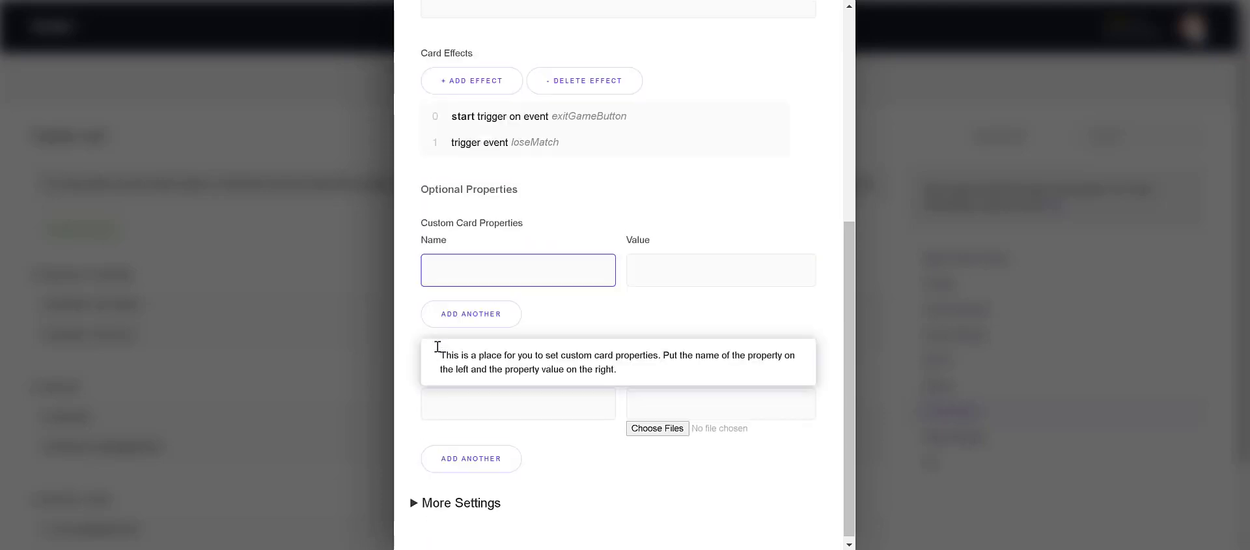
scroll(437, 348, up, 5)
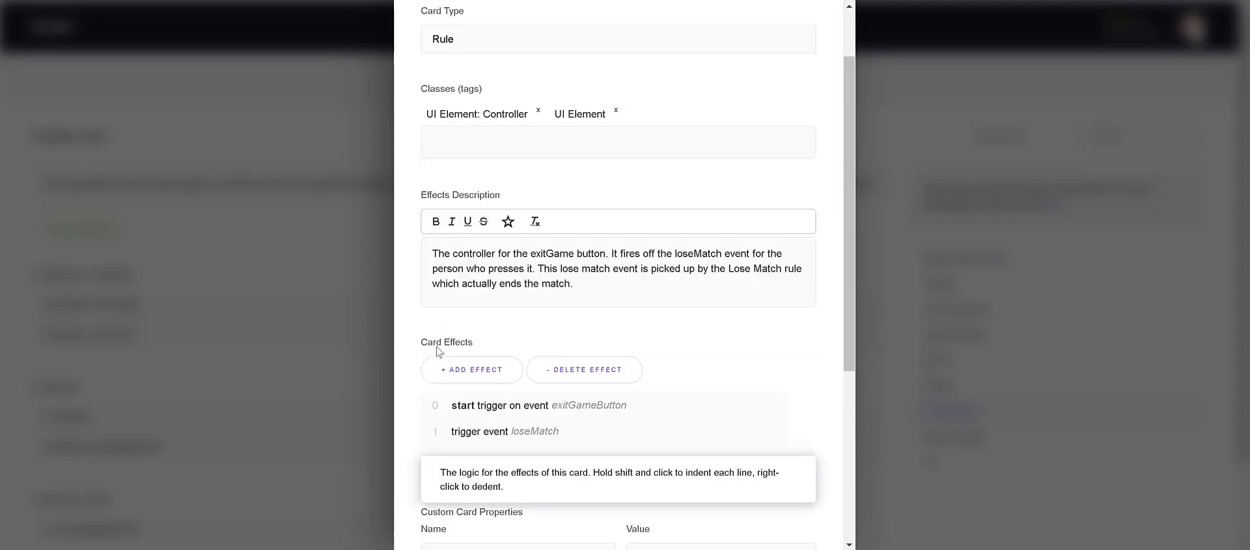
scroll(437, 351, up, 1)
click(437, 346)
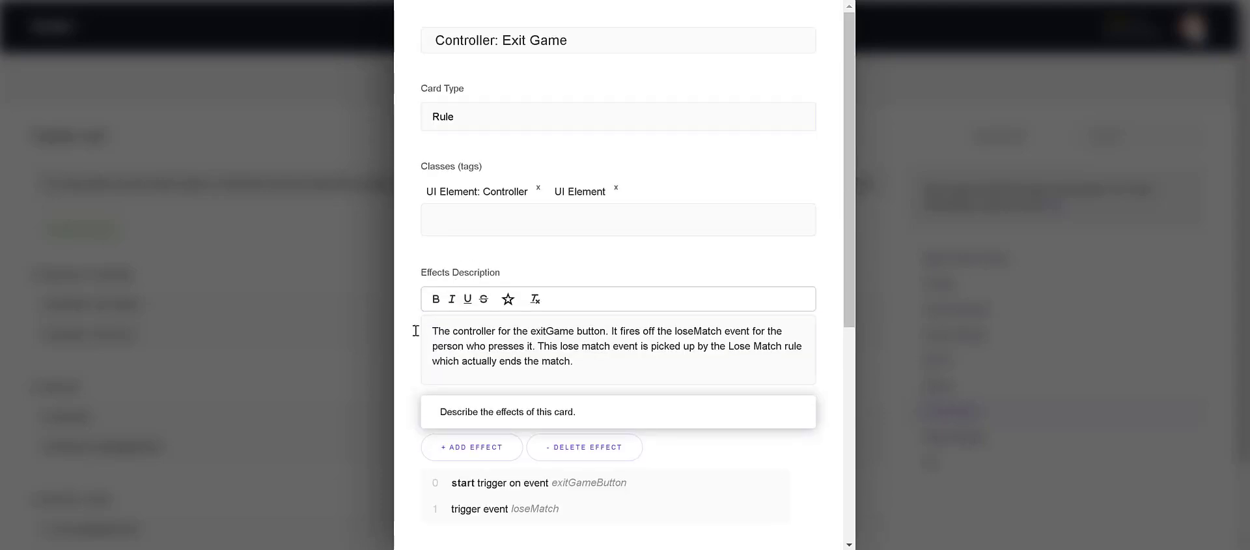
scroll(435, 332, down, 2)
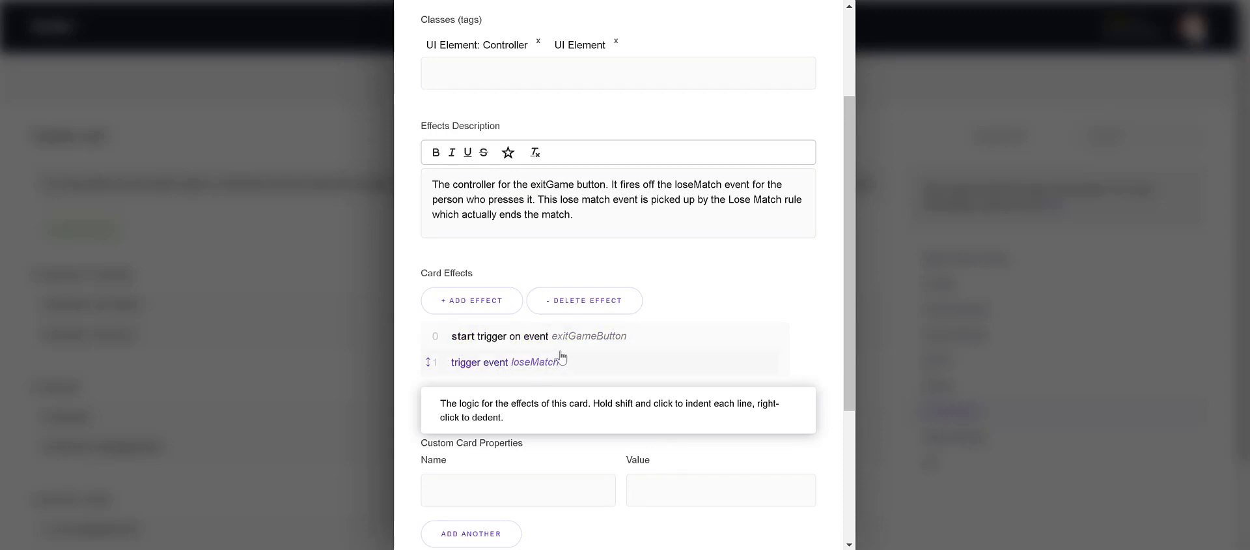
- Inspect the match-start trigger and the exitGameButton custom event in the card's first effect, and close the card
click(529, 342)
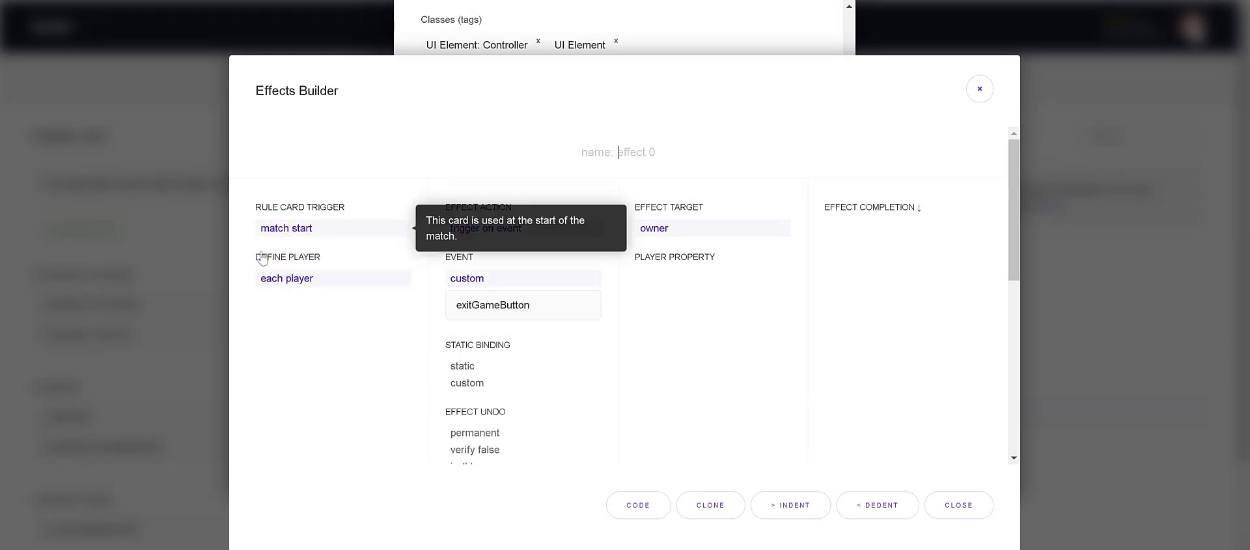
mouse_move(288, 286)
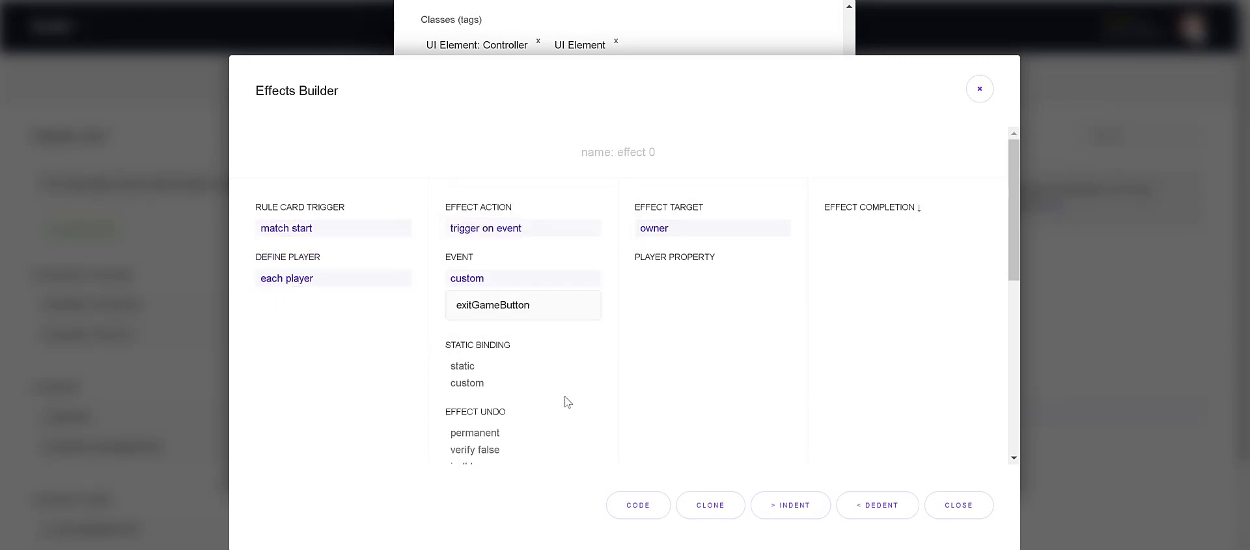
click(557, 315)
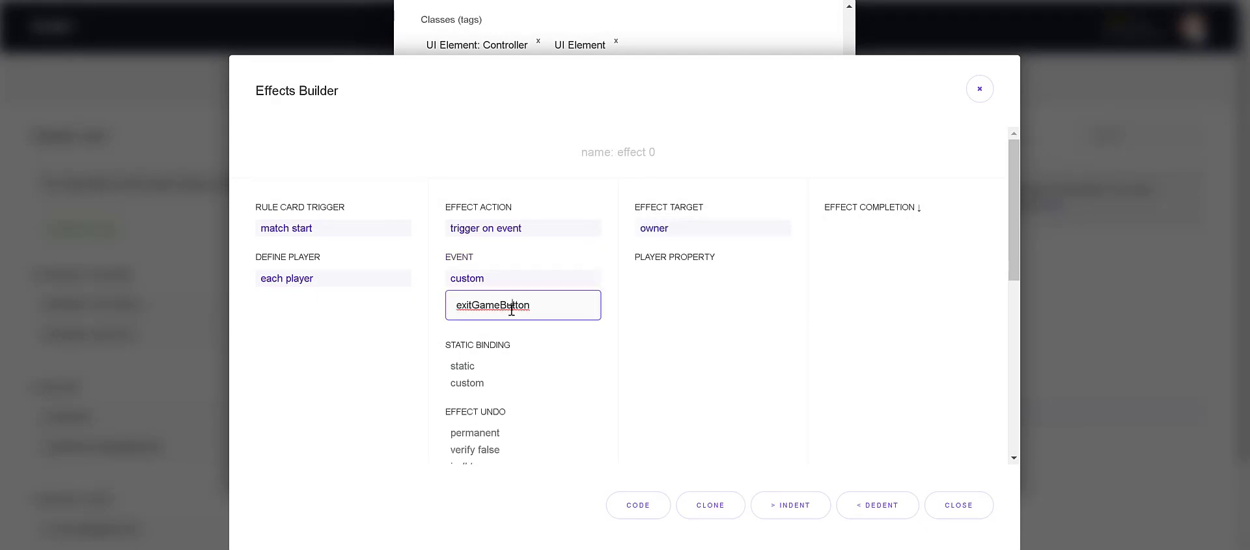
drag(510, 309, 558, 310)
click(559, 312)
click(536, 310)
drag(532, 307, 501, 304)
click(502, 304)
click(991, 93)
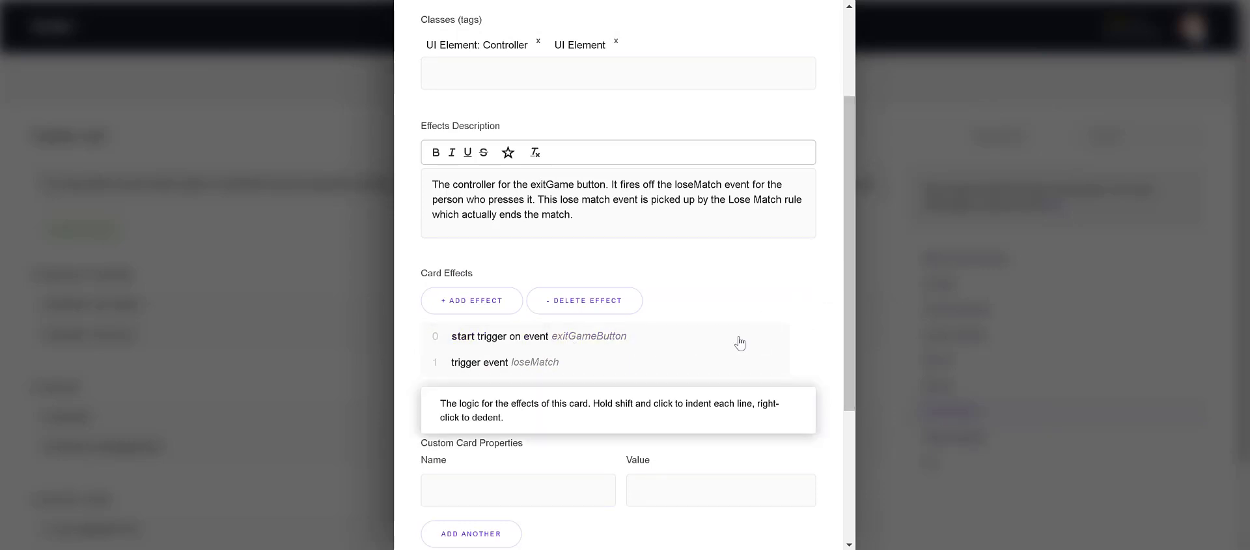
click(901, 282)
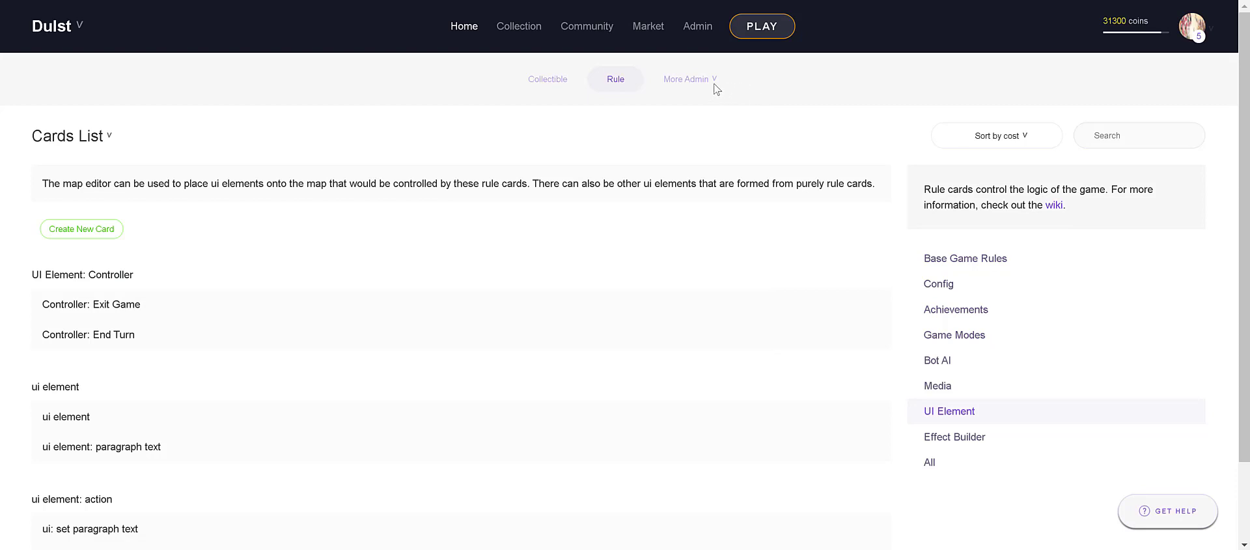
- Look at the admin game settings, return to the collectible cards, and open the map editor
mouse_move(686, 80)
mouse_move(726, 94)
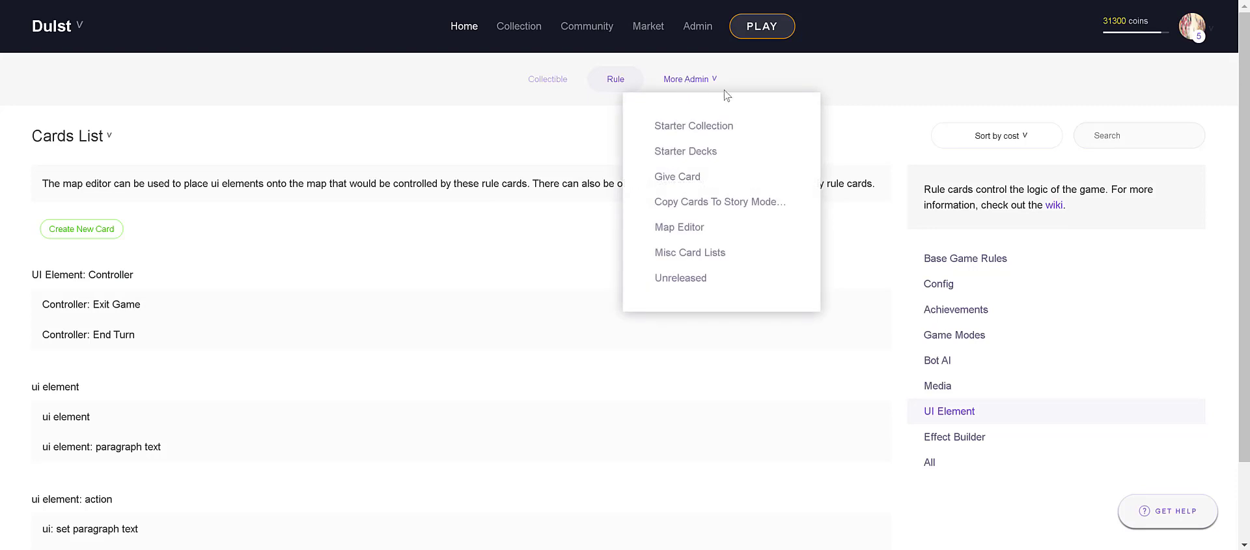
click(694, 29)
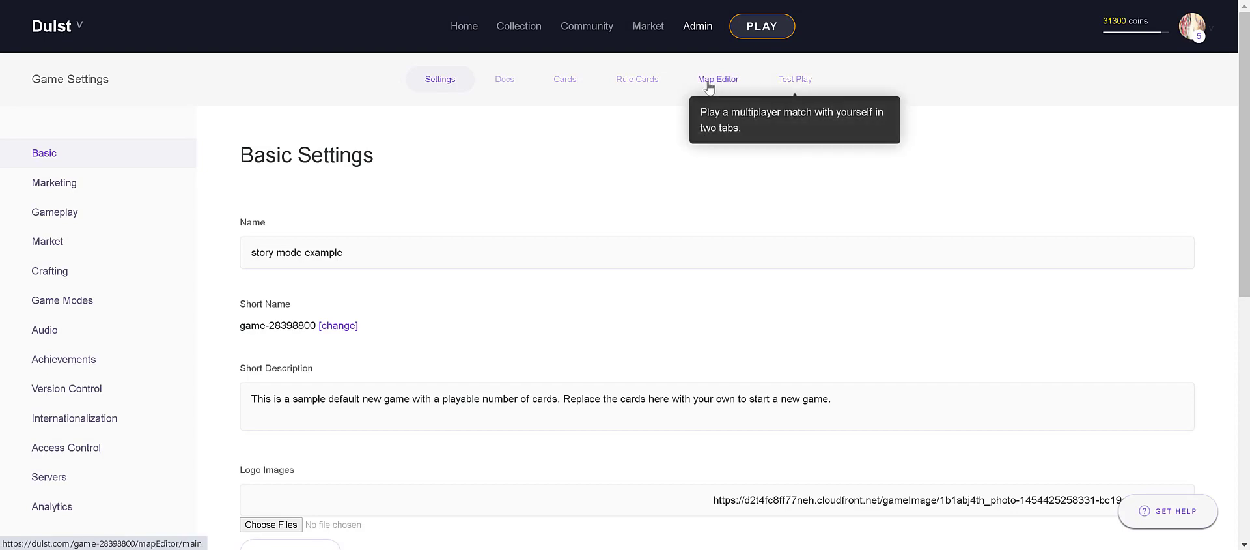
click(565, 79)
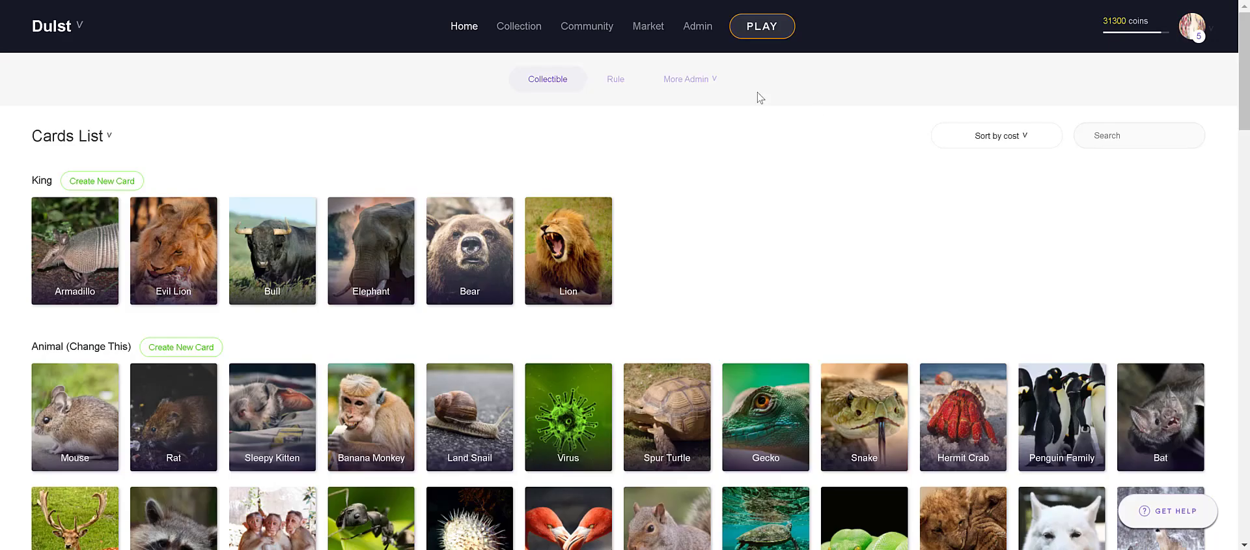
click(691, 88)
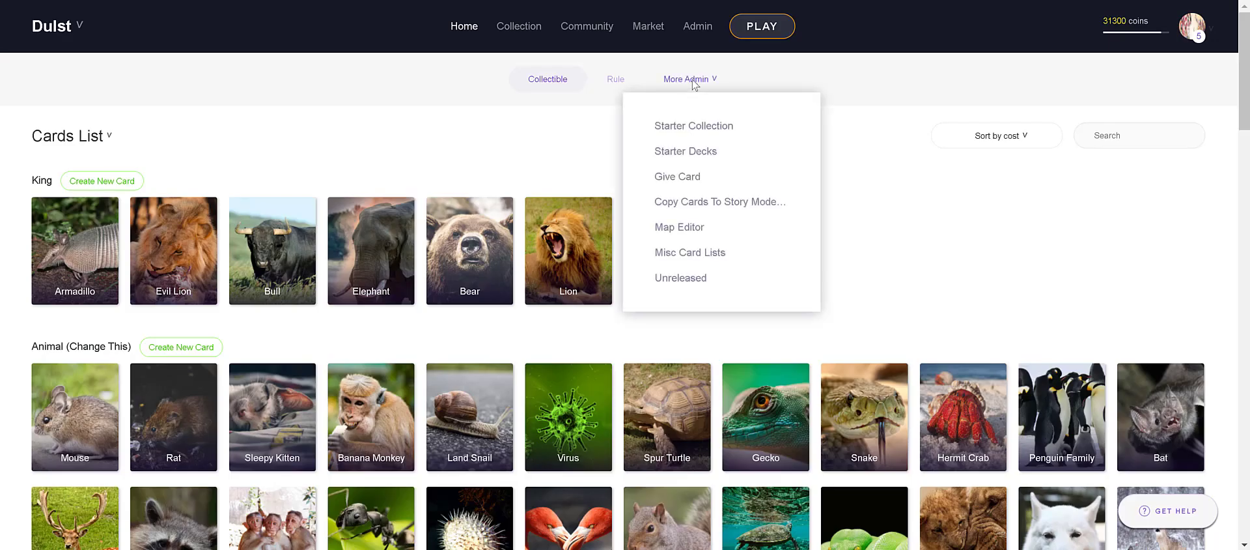
click(680, 228)
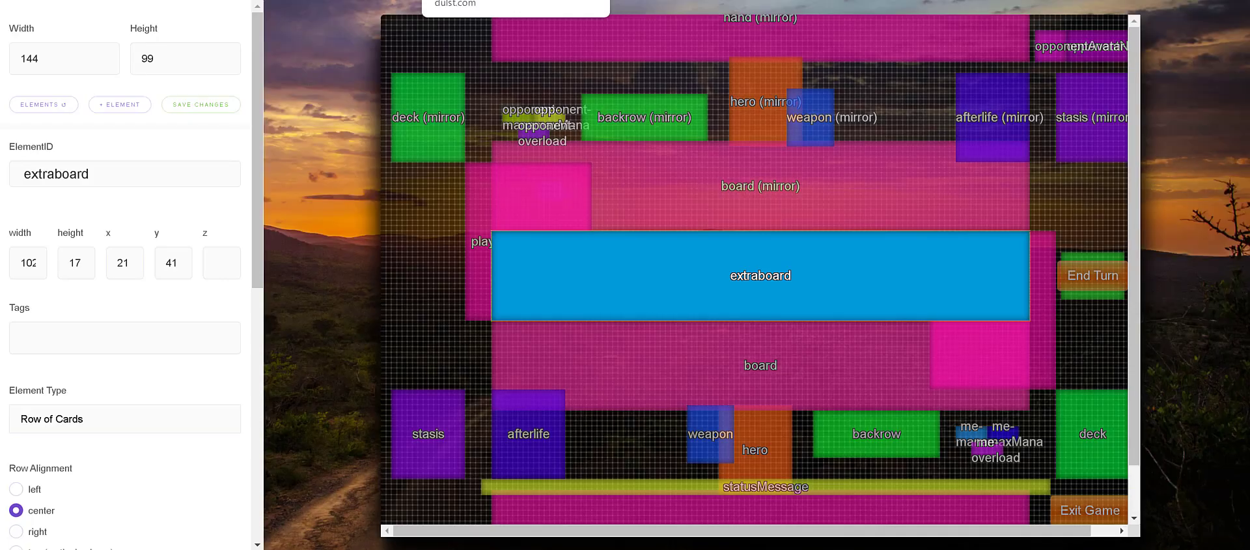
- Switch back to the cards list and look over its King and Animal cards
click(515, 1)
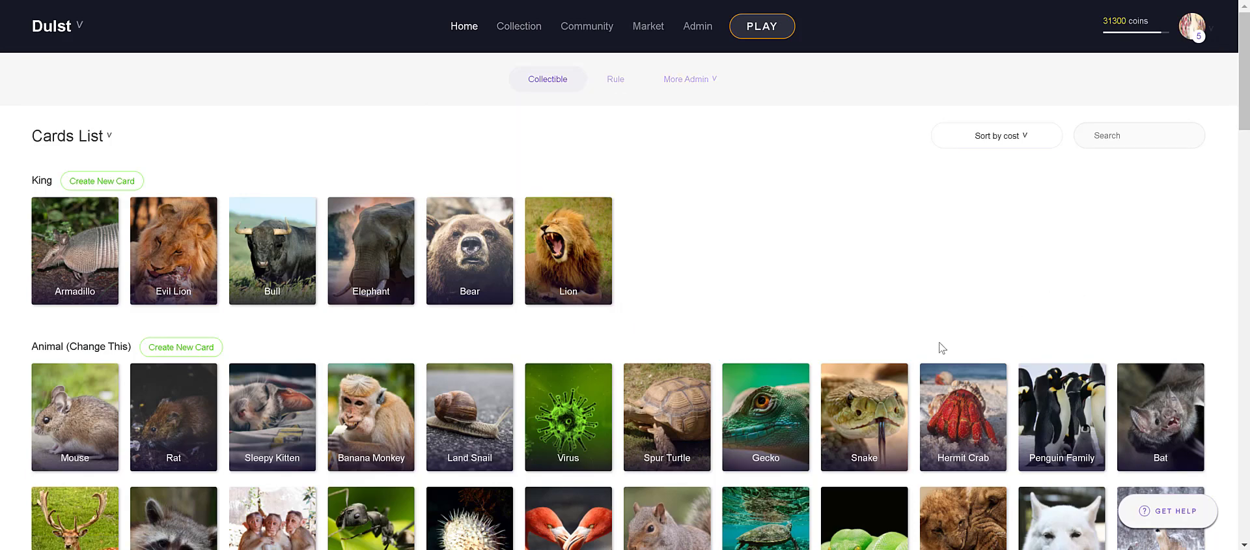
scroll(941, 346, down, 1)
mouse_move(942, 349)
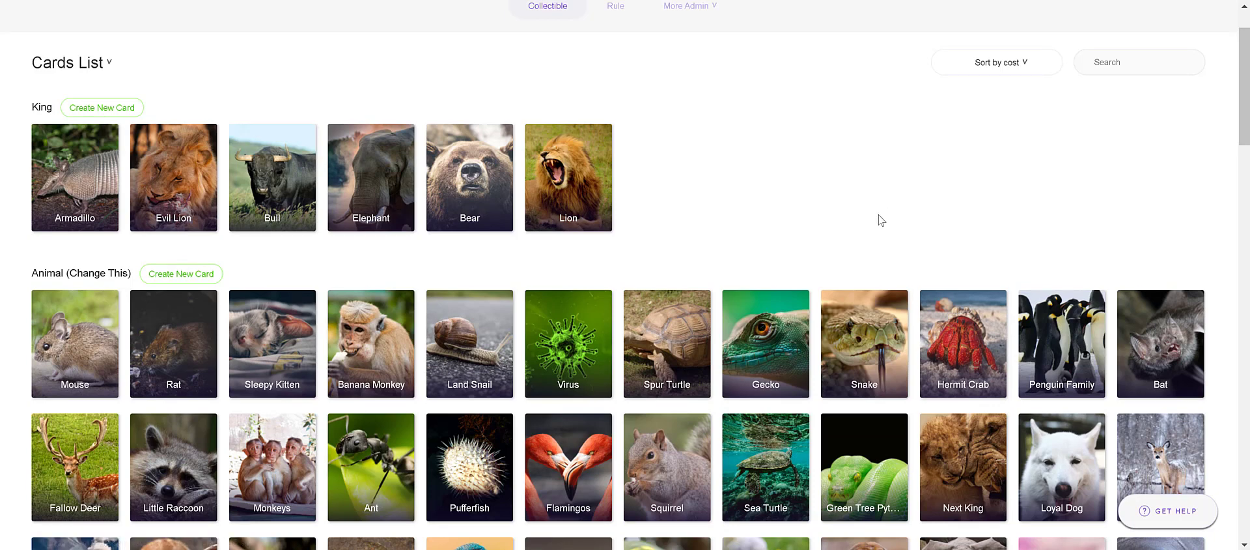